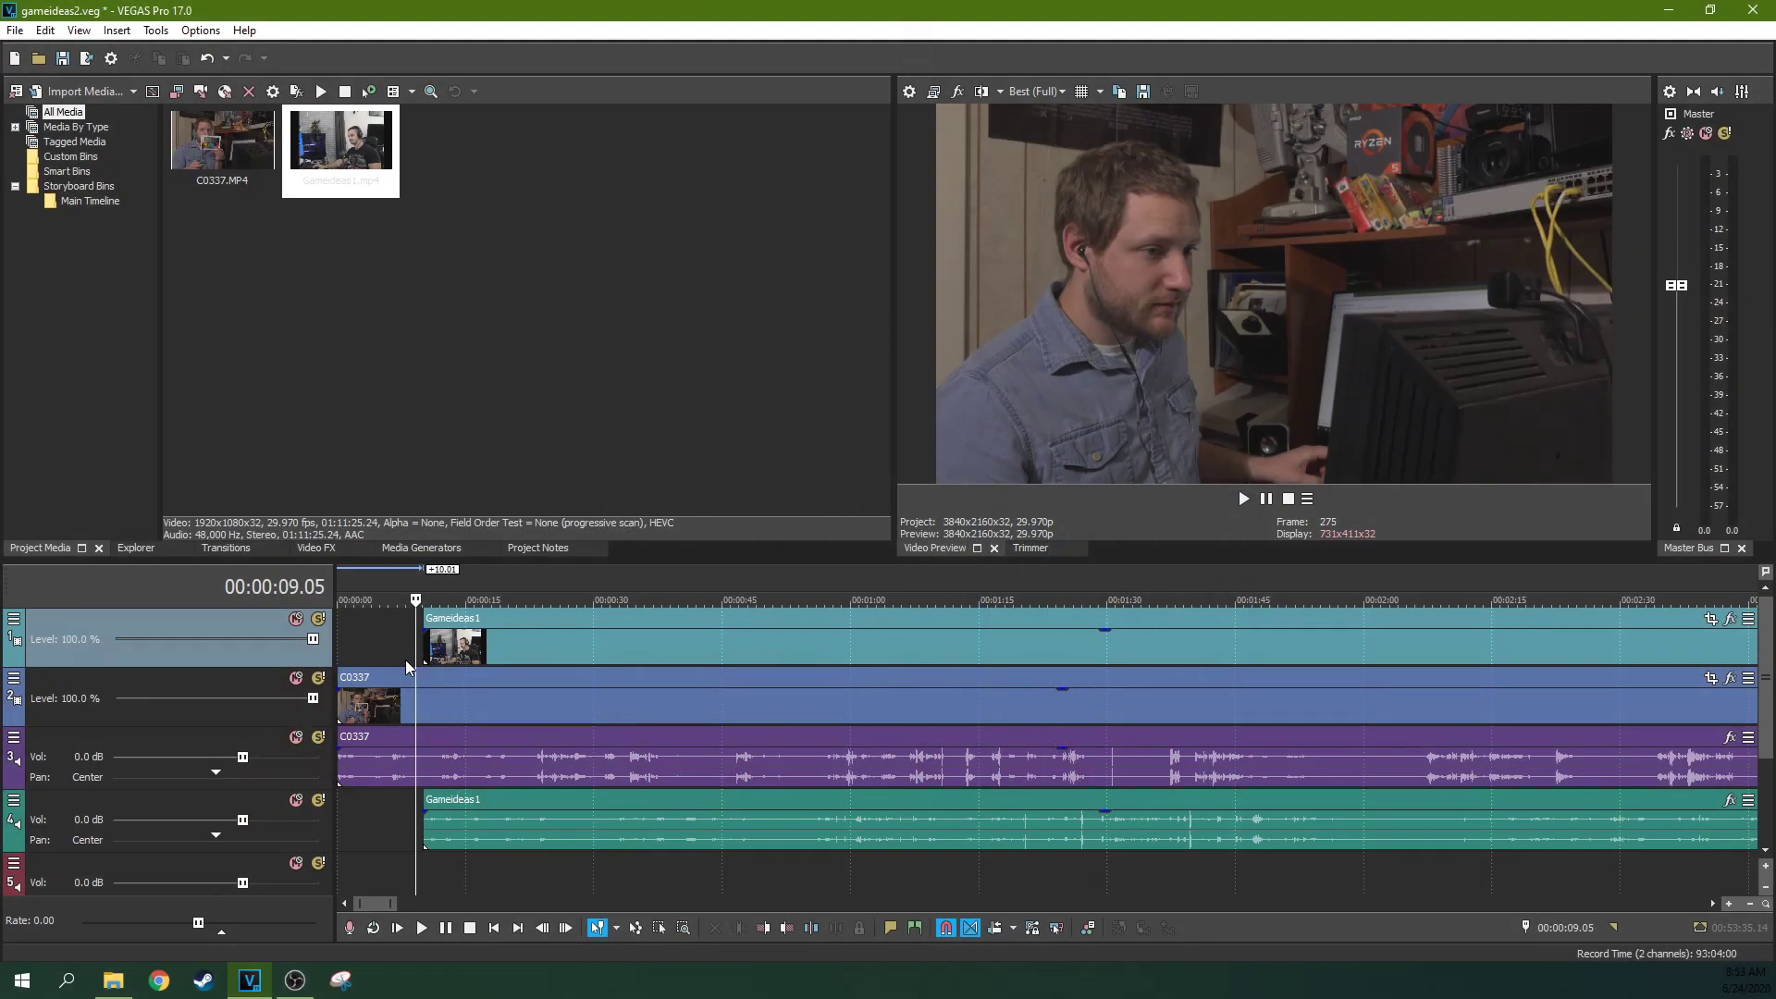
Step: Preview the C0337 and Gameideas1 clips at several points from the start to about 47 seconds
click(392, 659)
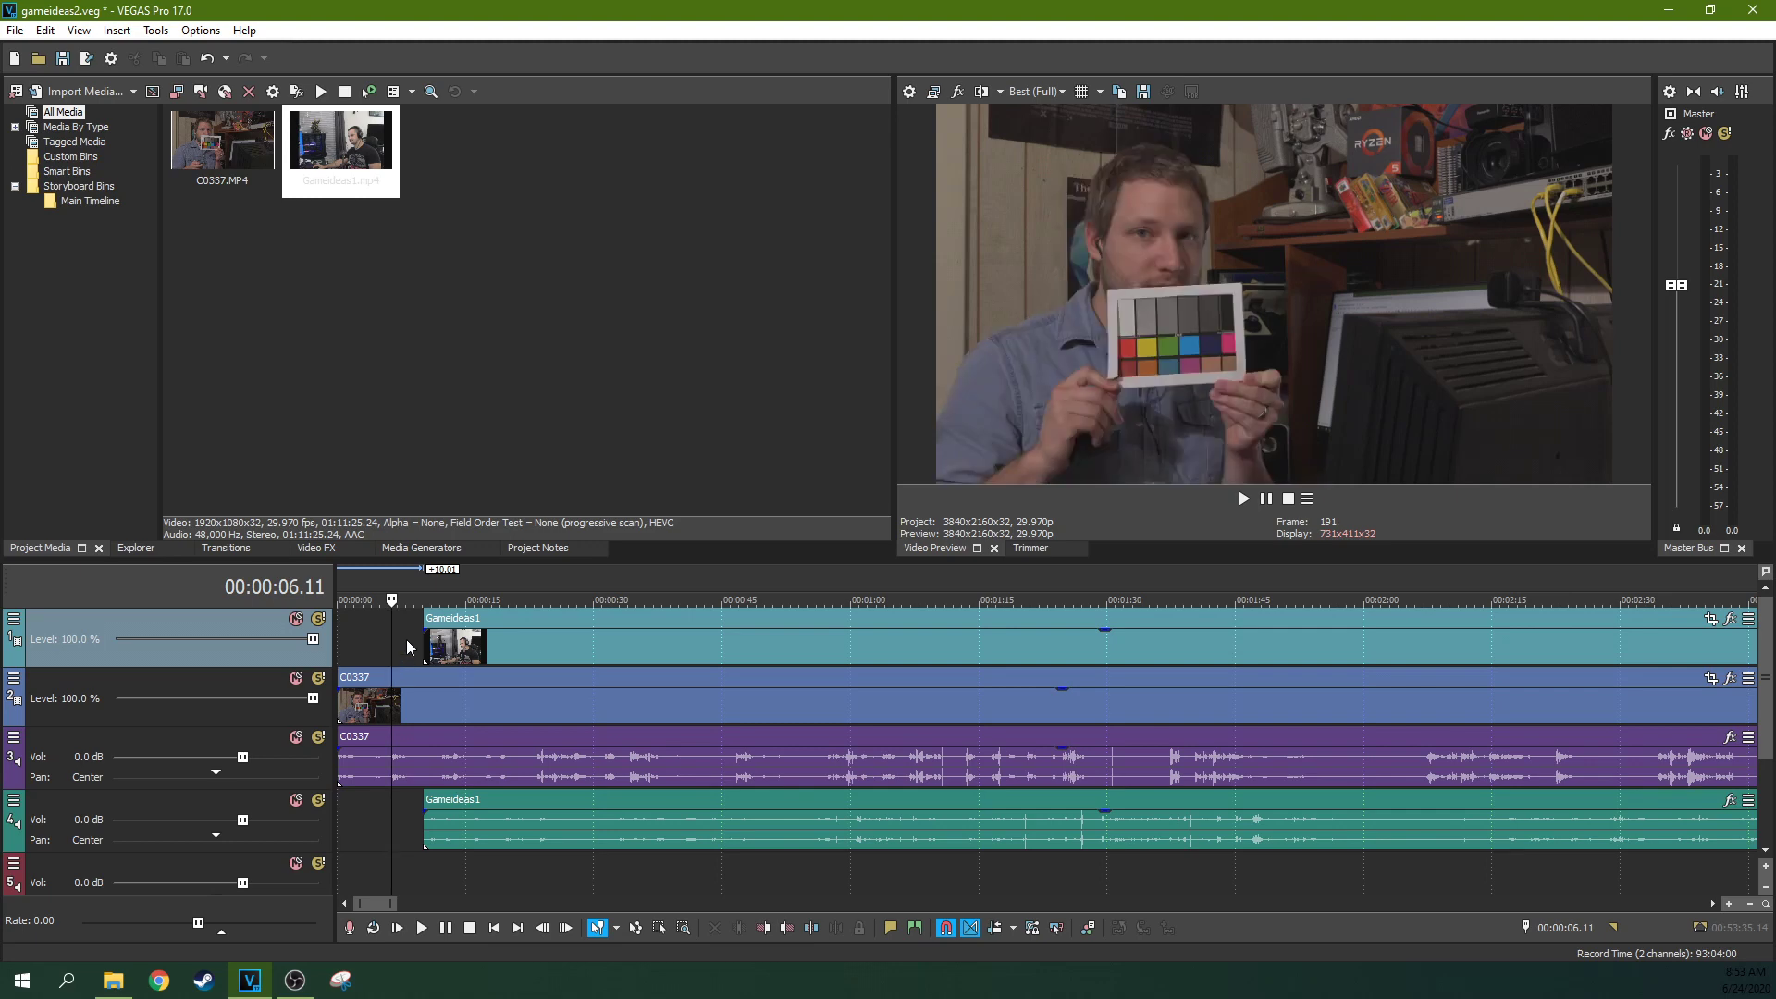
click(361, 645)
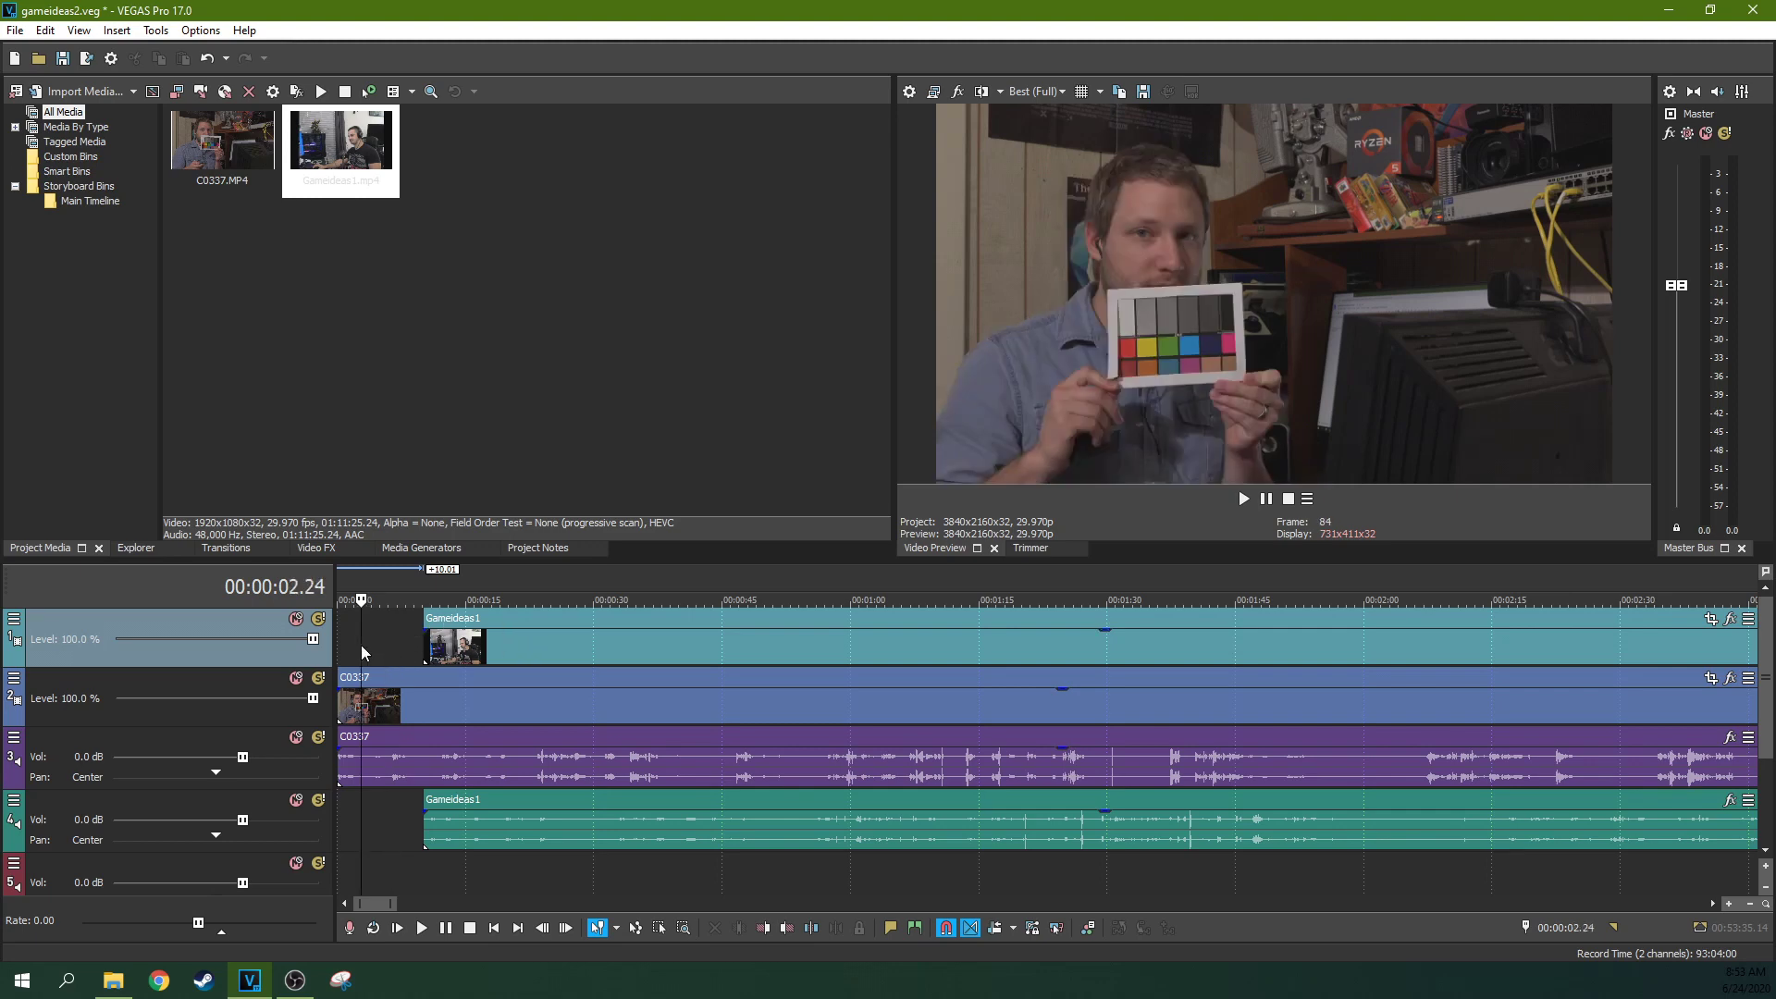
click(497, 642)
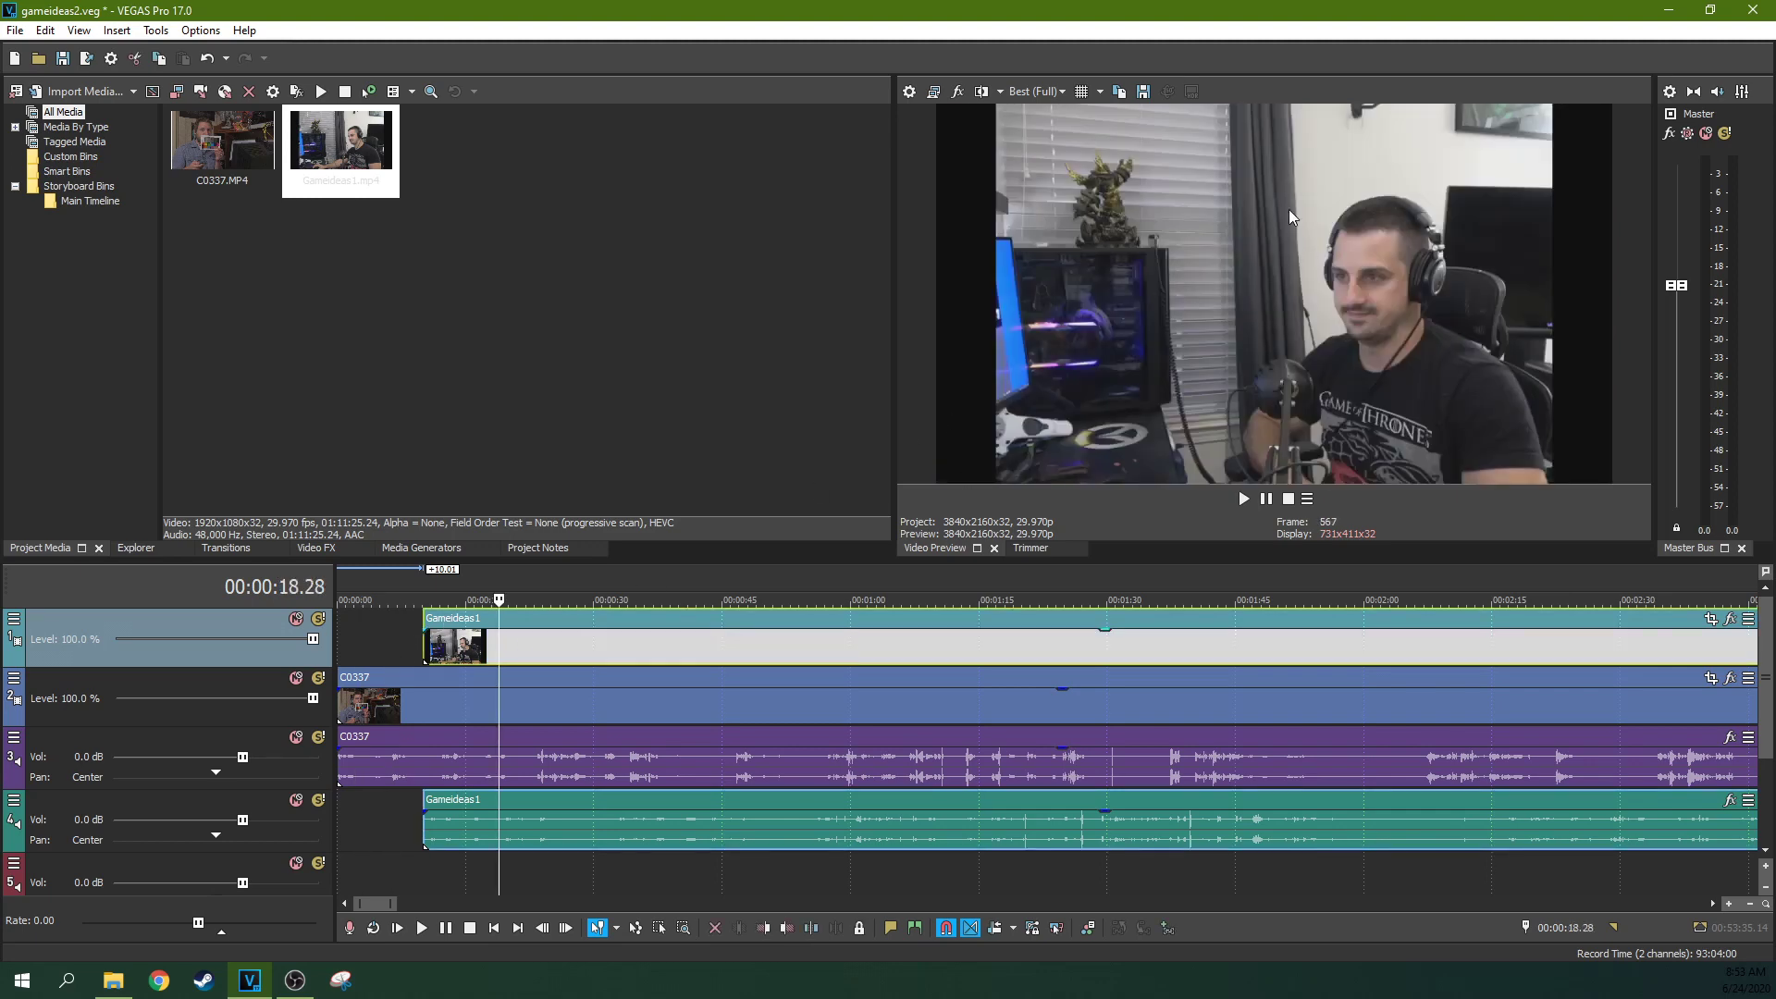
click(379, 651)
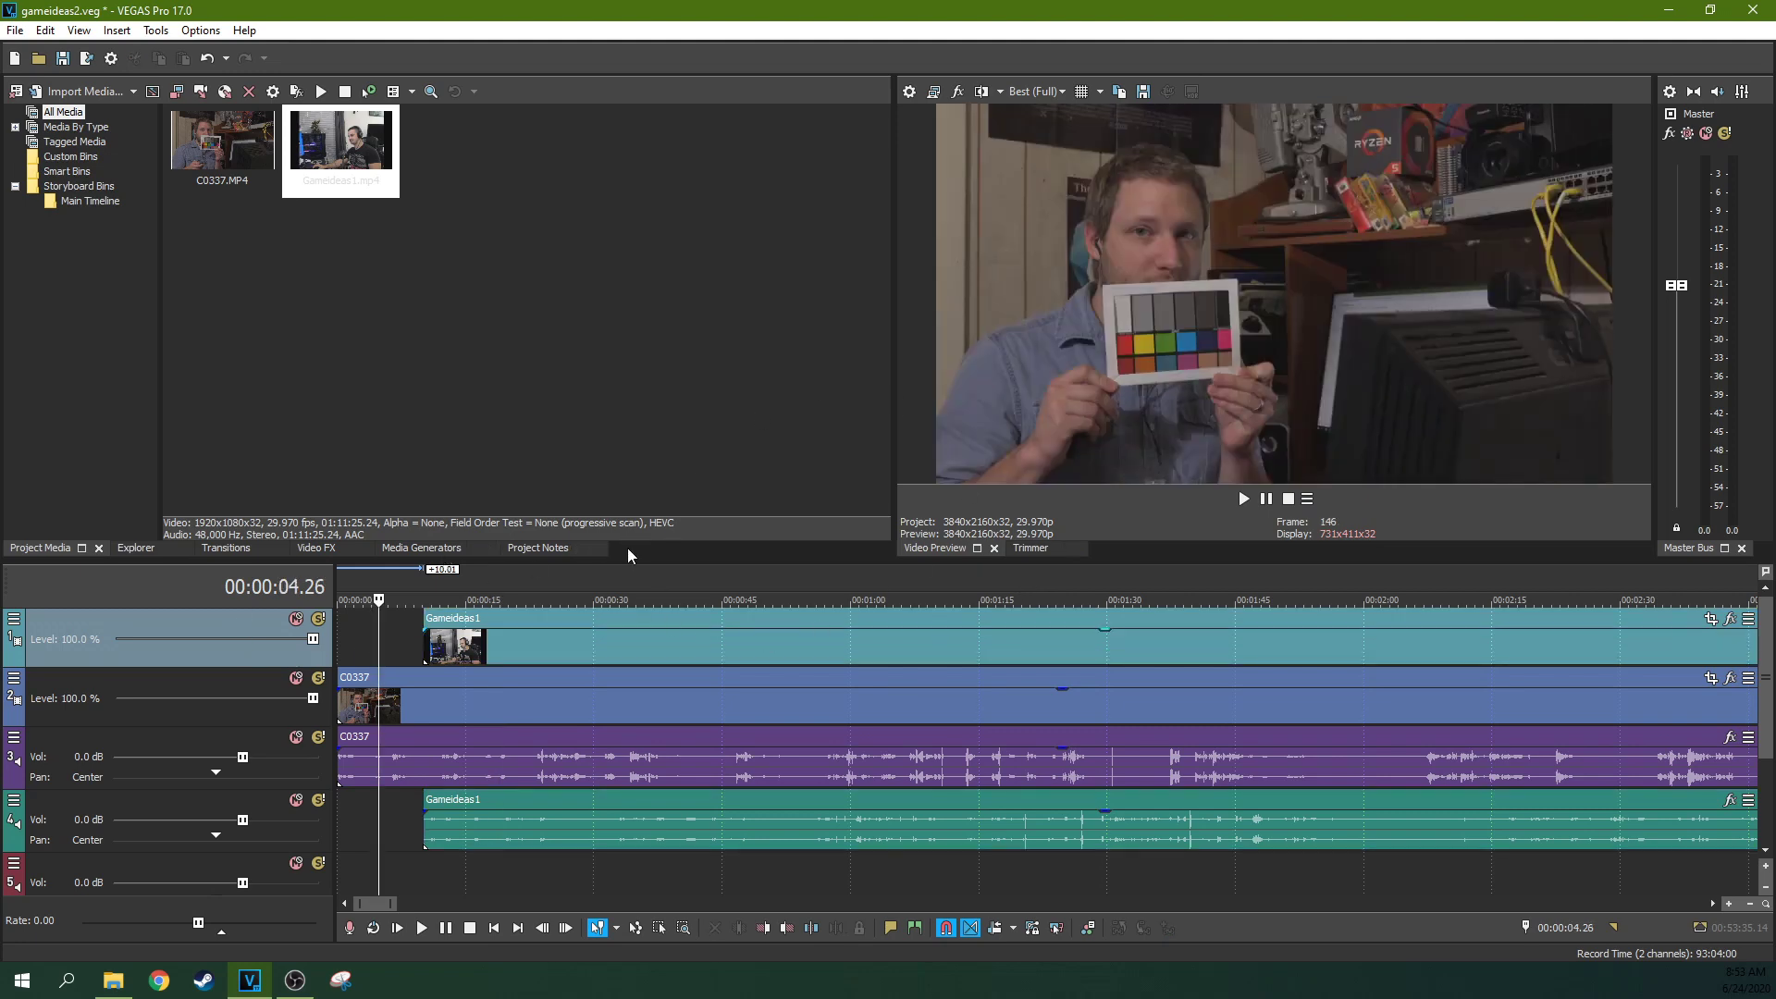
mouse_move(1112, 697)
click(746, 646)
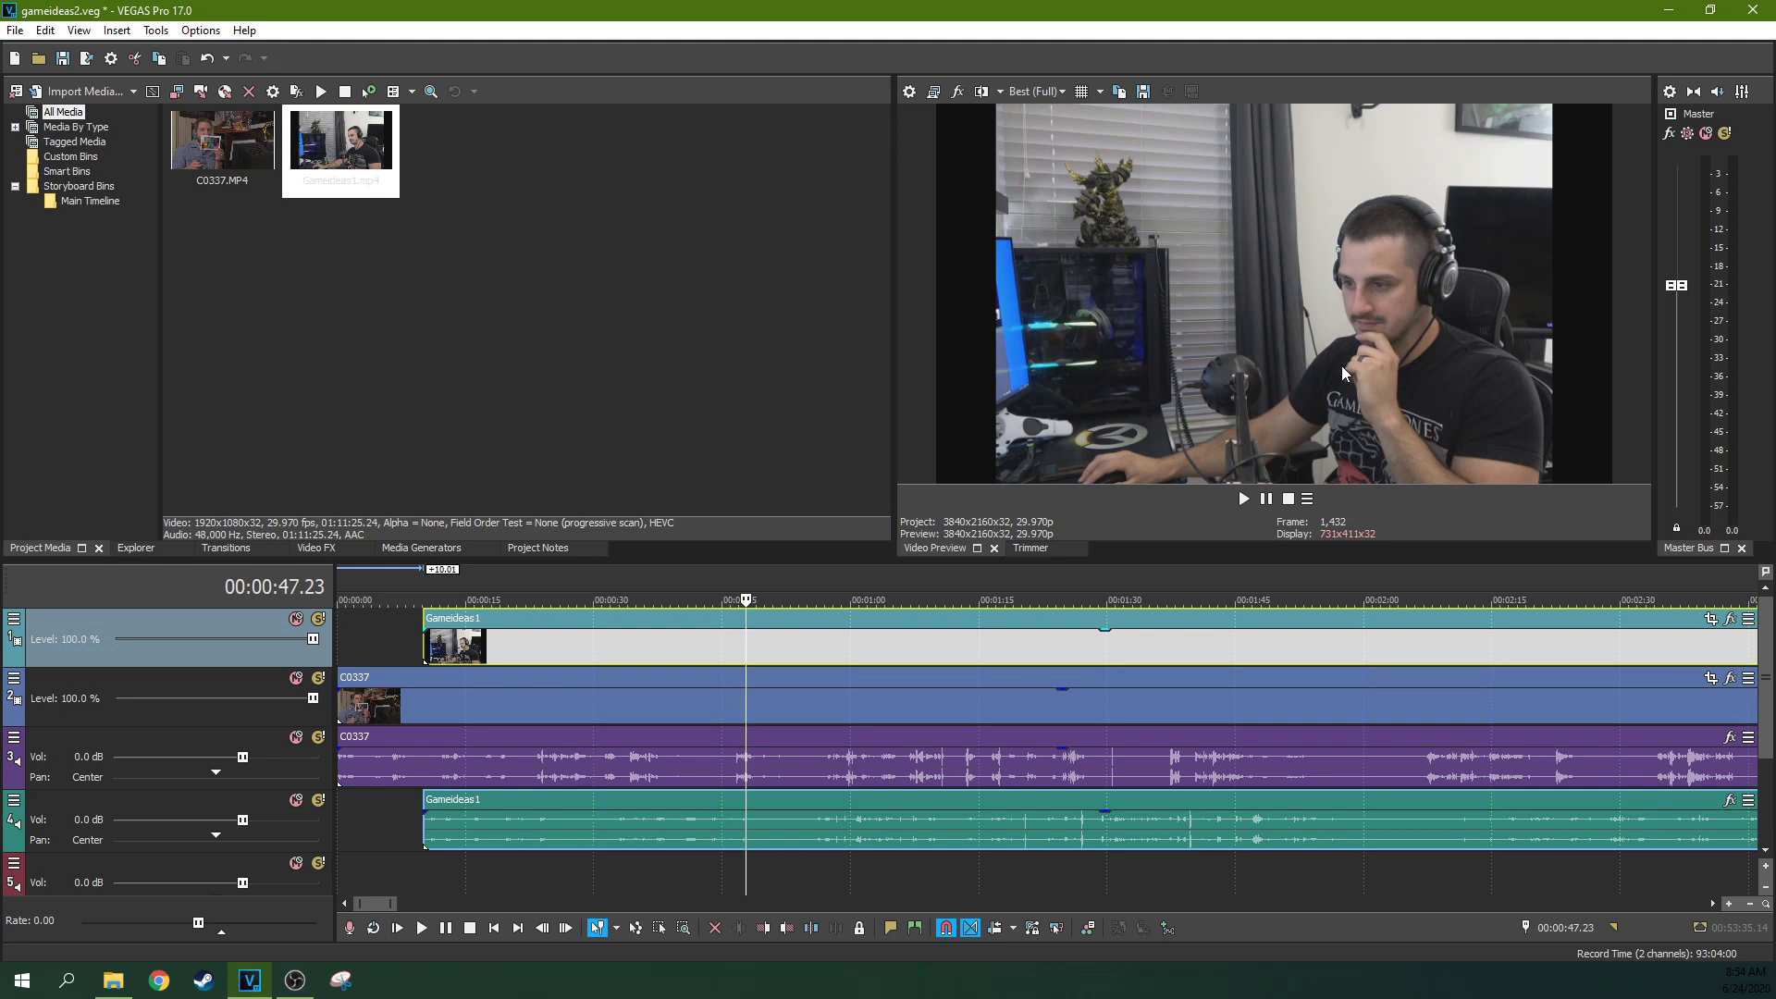
Step: Lower the Gameideas1 event's opacity so both webcam videos blend in the preview
click(911, 703)
click(878, 774)
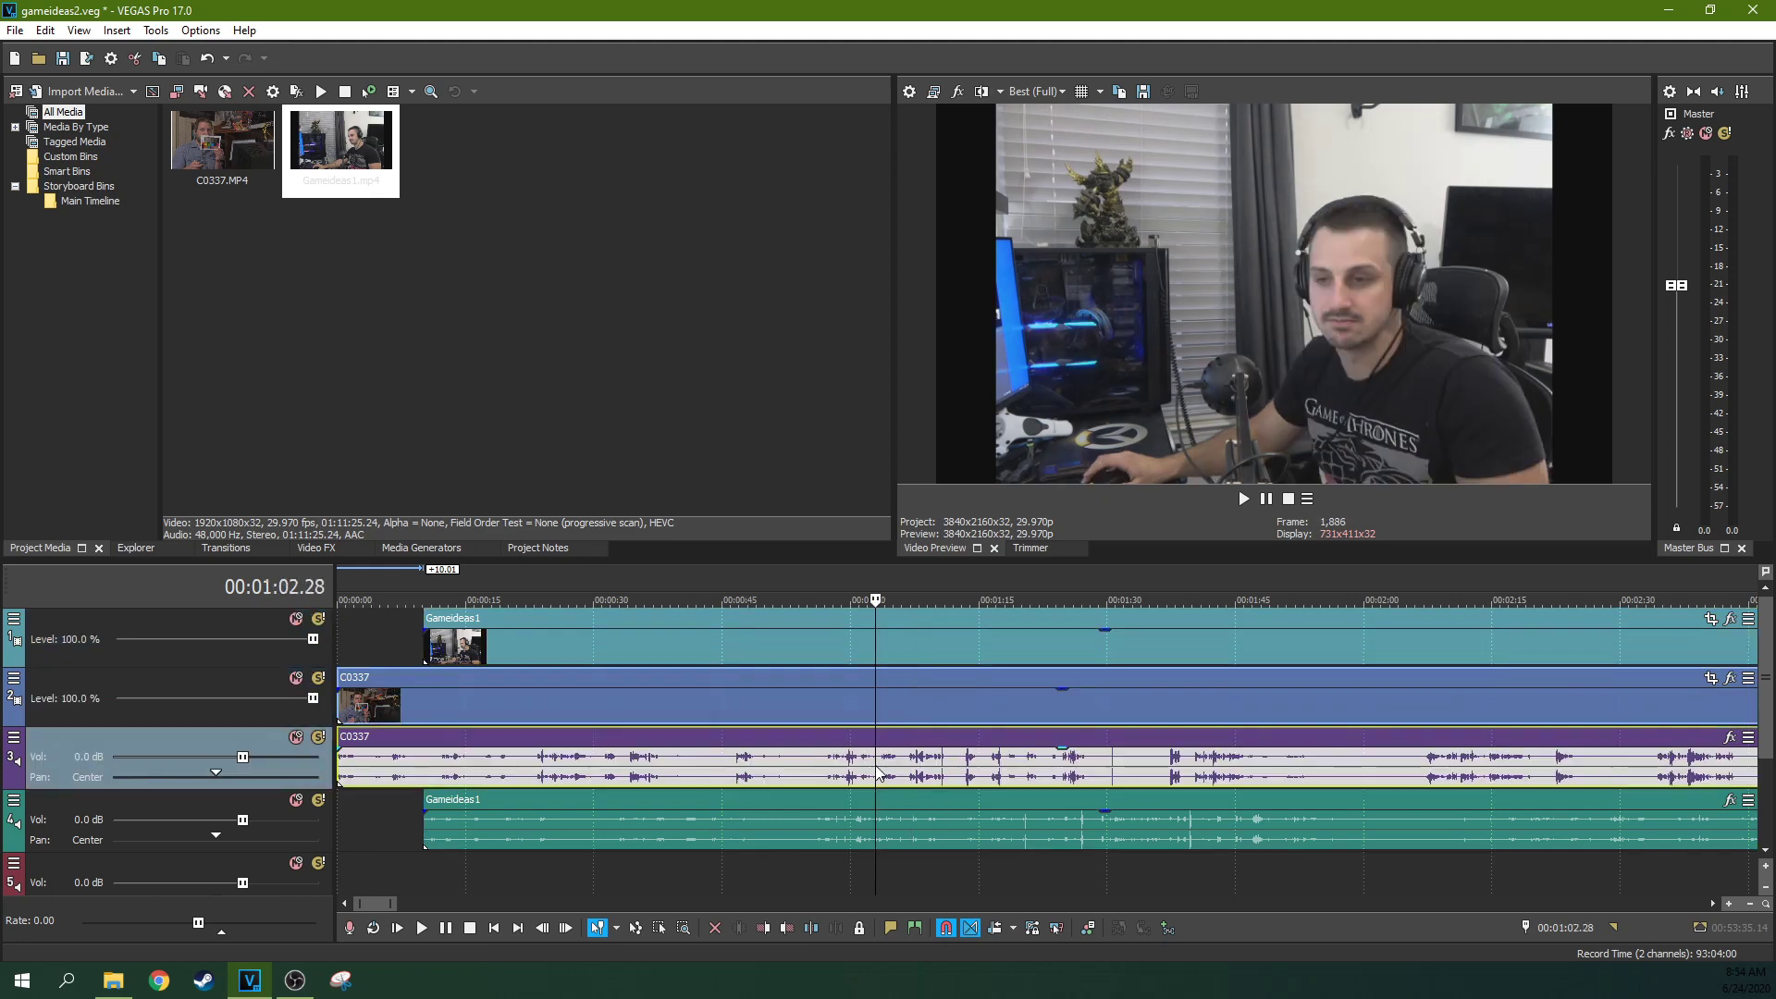
scroll(839, 769, down, 2)
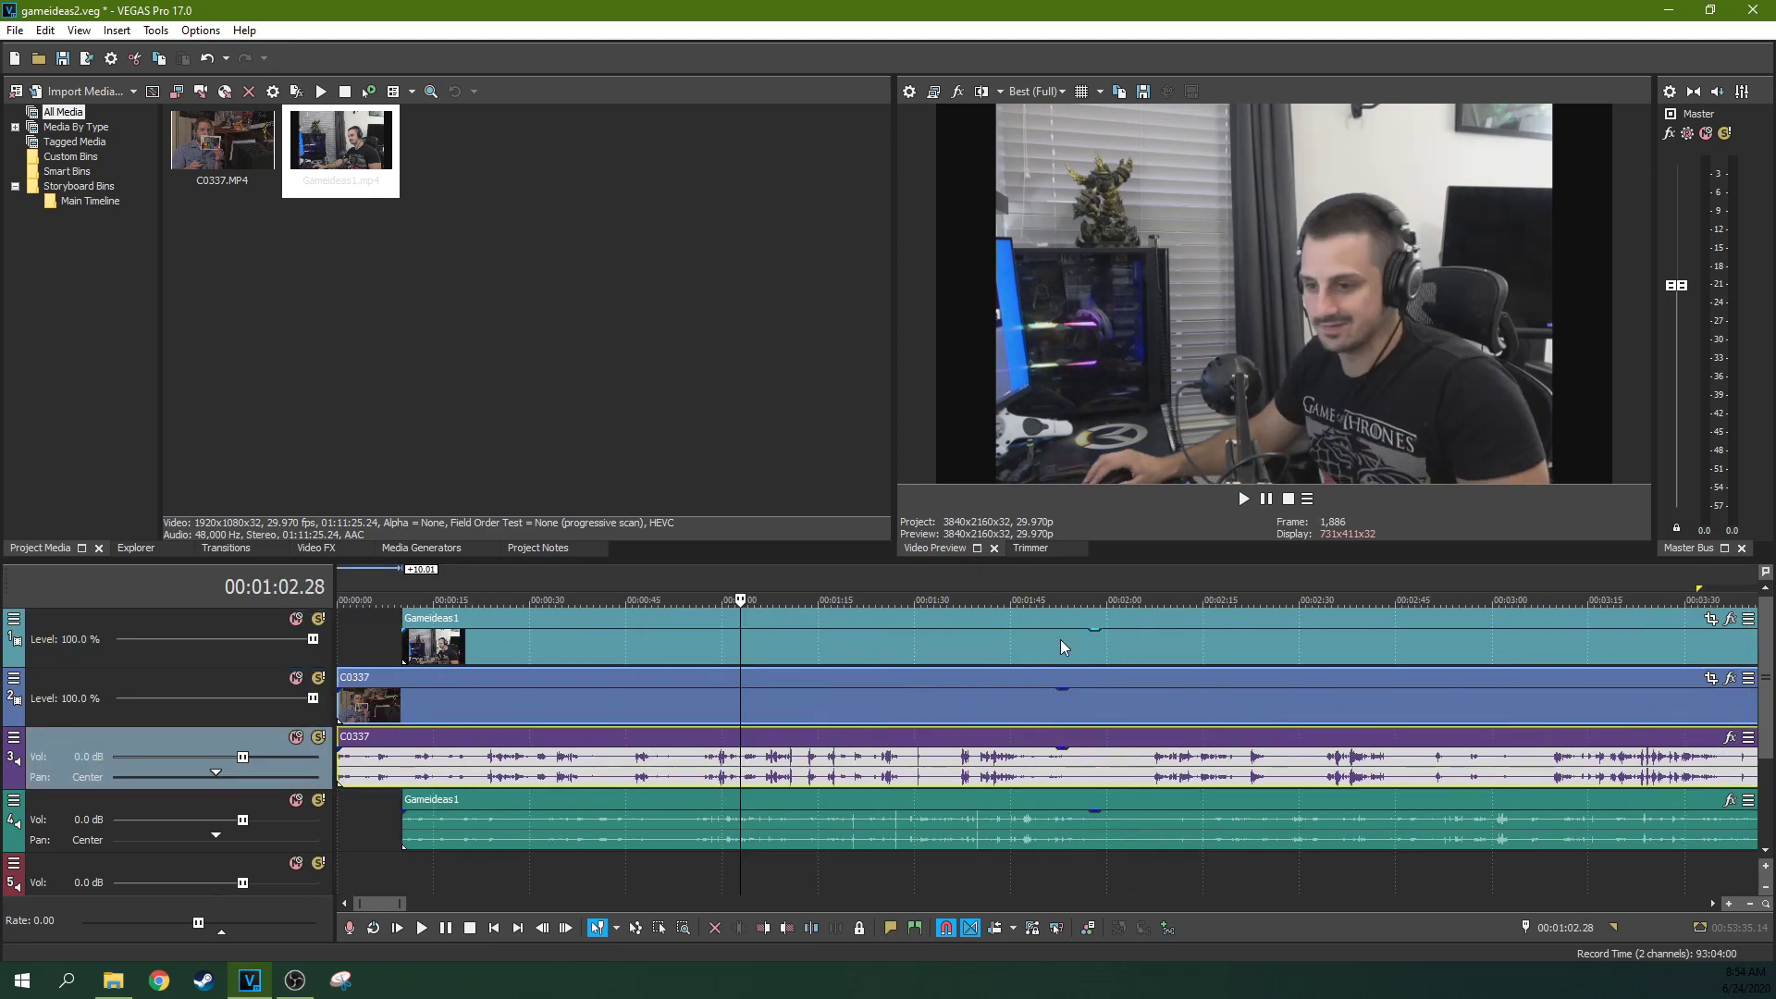
drag(1096, 631, 1099, 660)
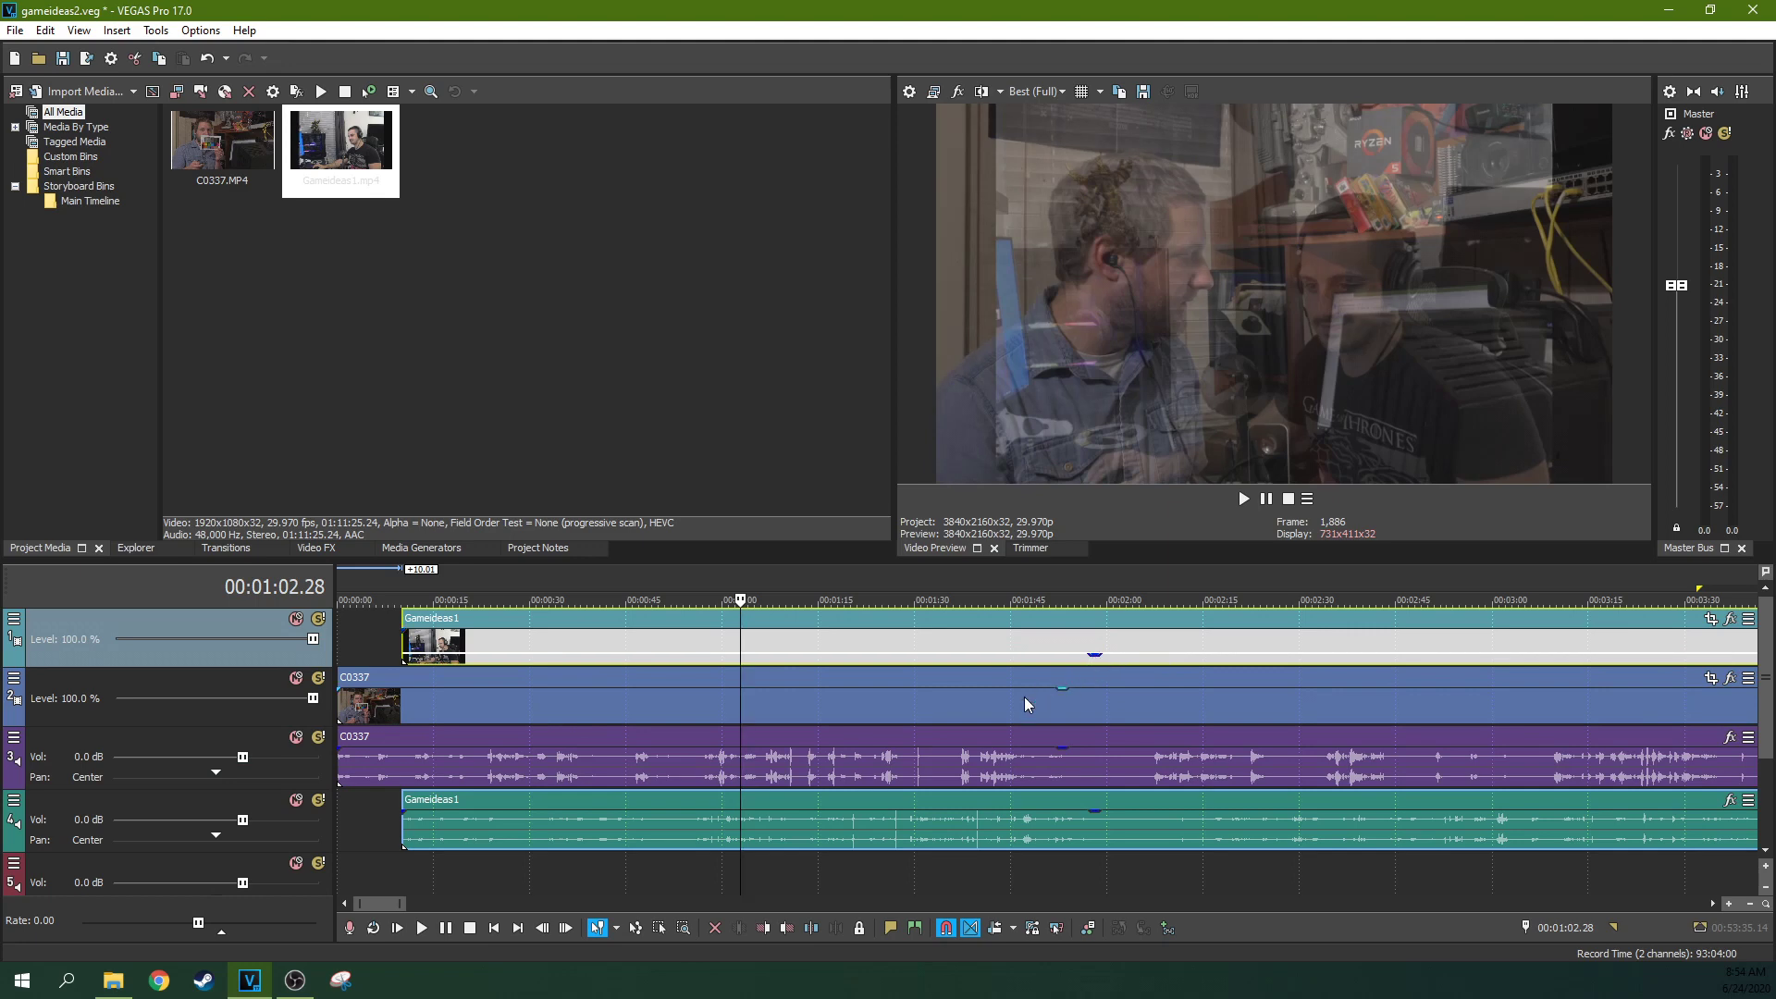
Step: Move the playhead to about 1:30 and play back the blended clips
click(849, 723)
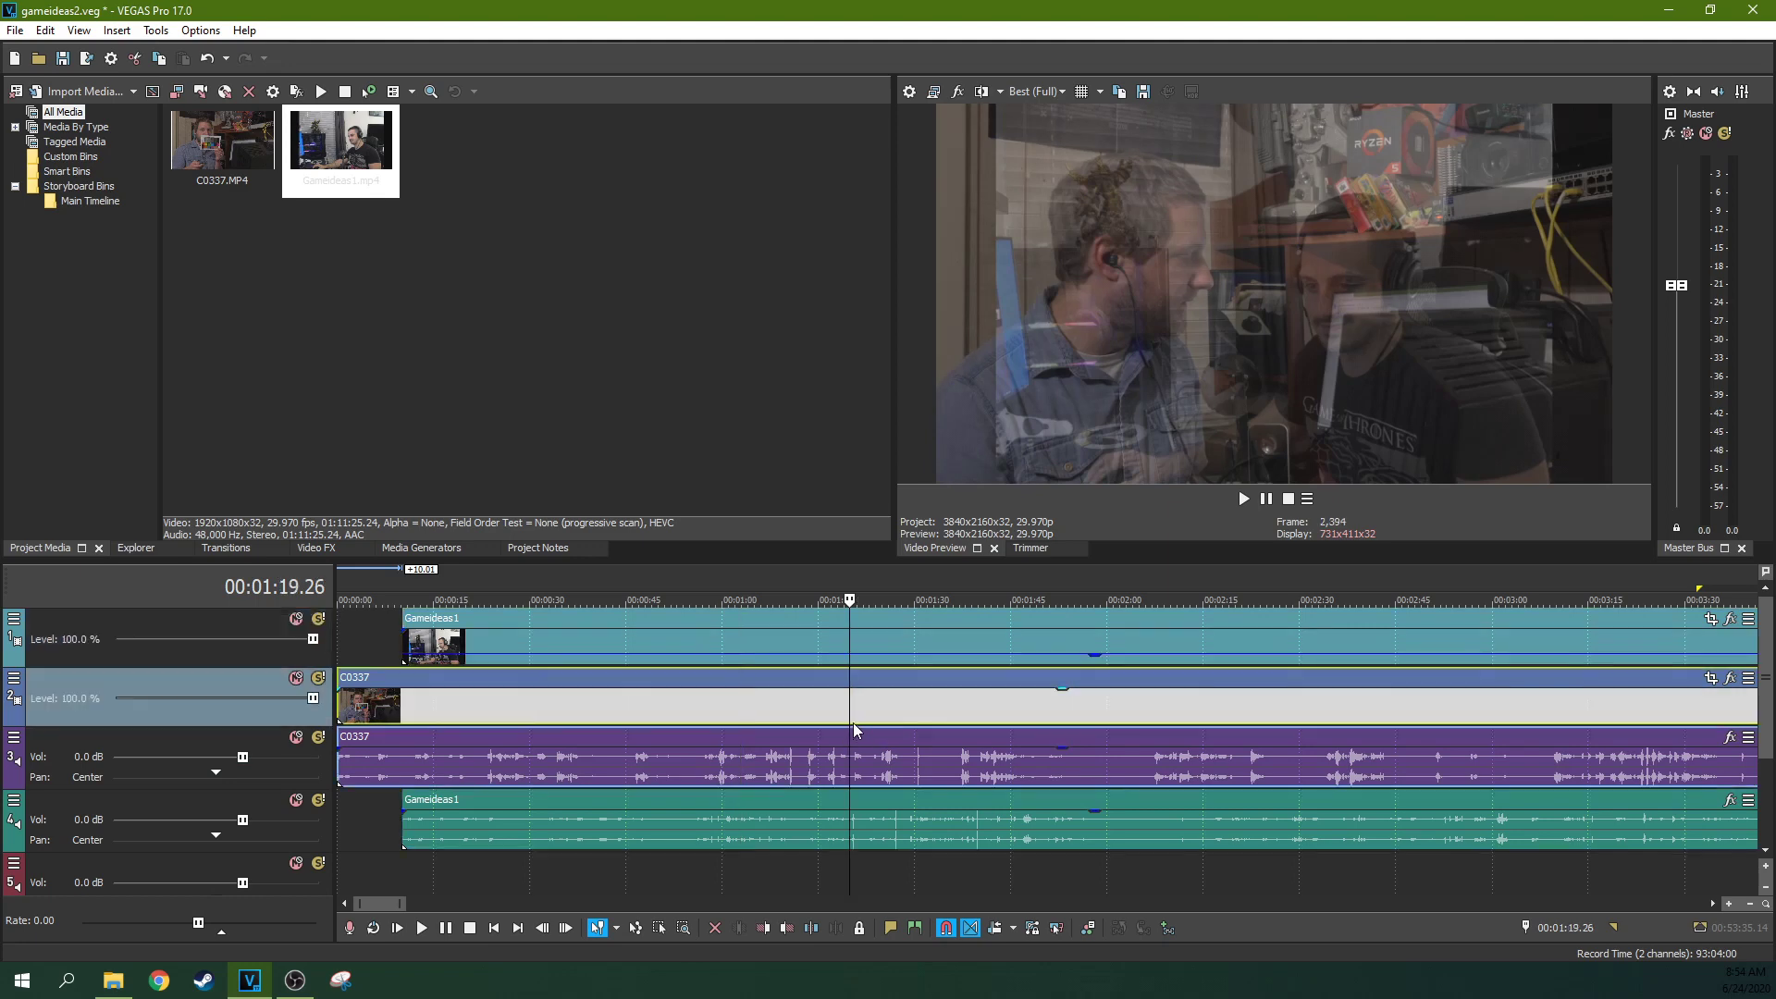
click(919, 709)
scroll(919, 709, up, 2)
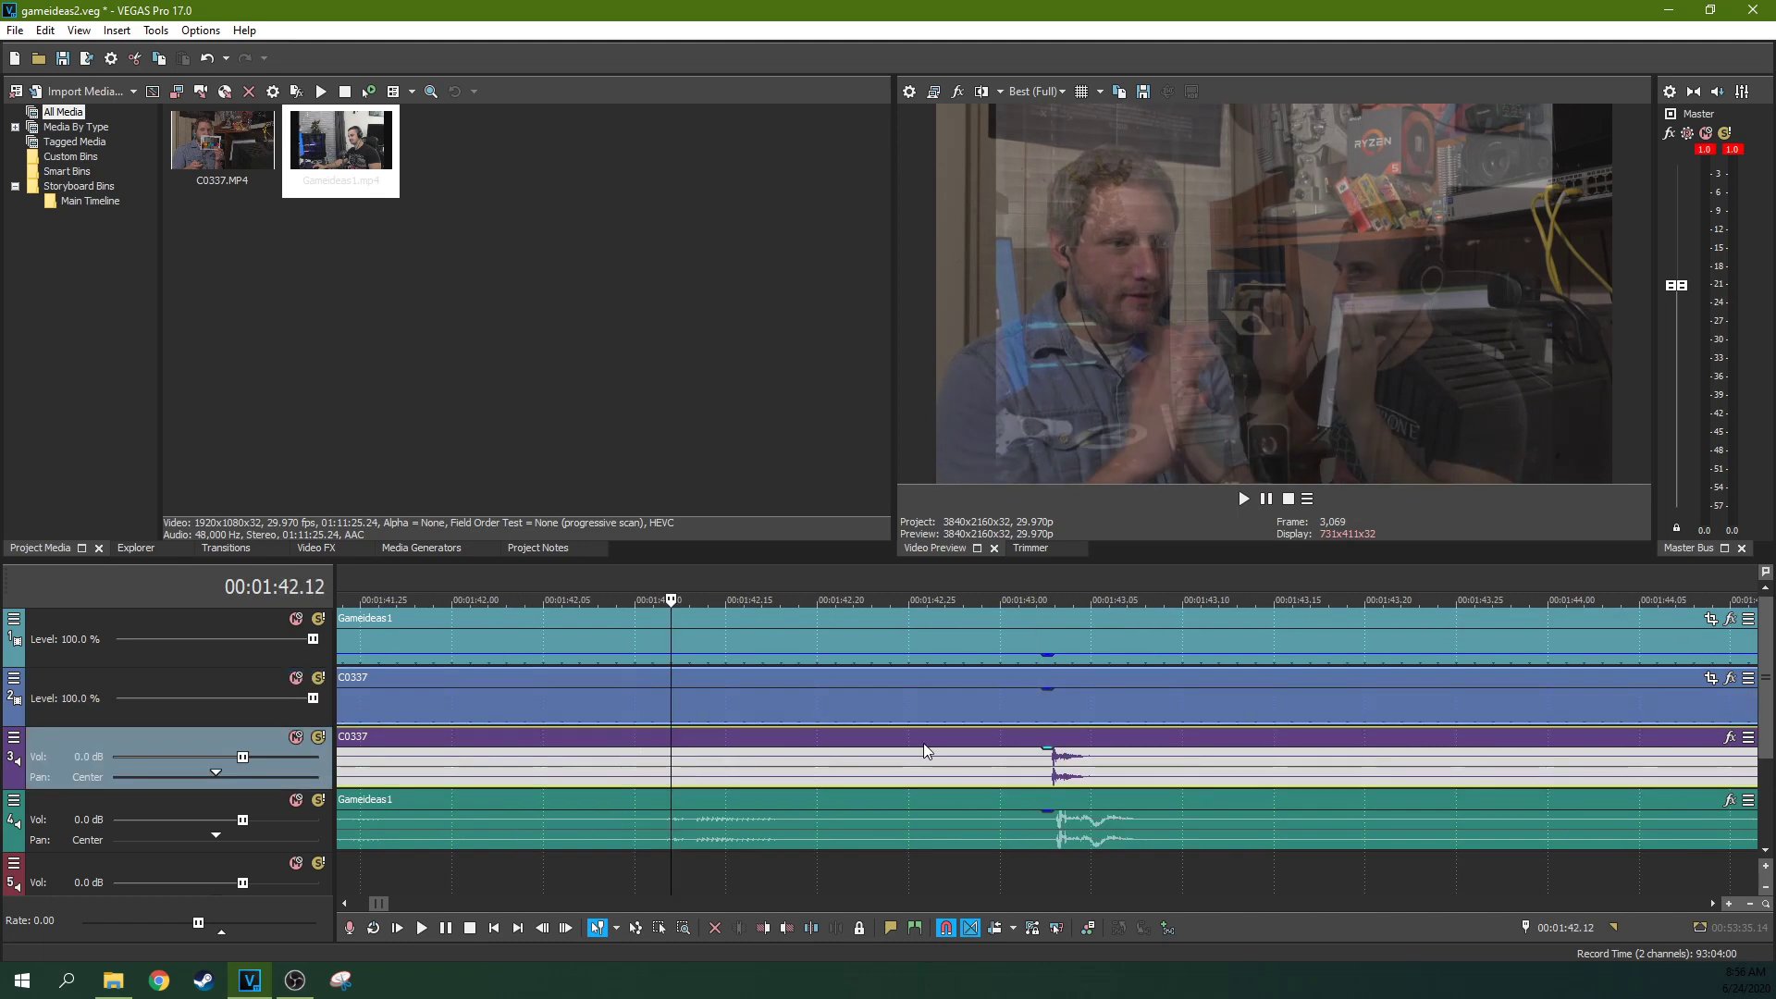
key(space)
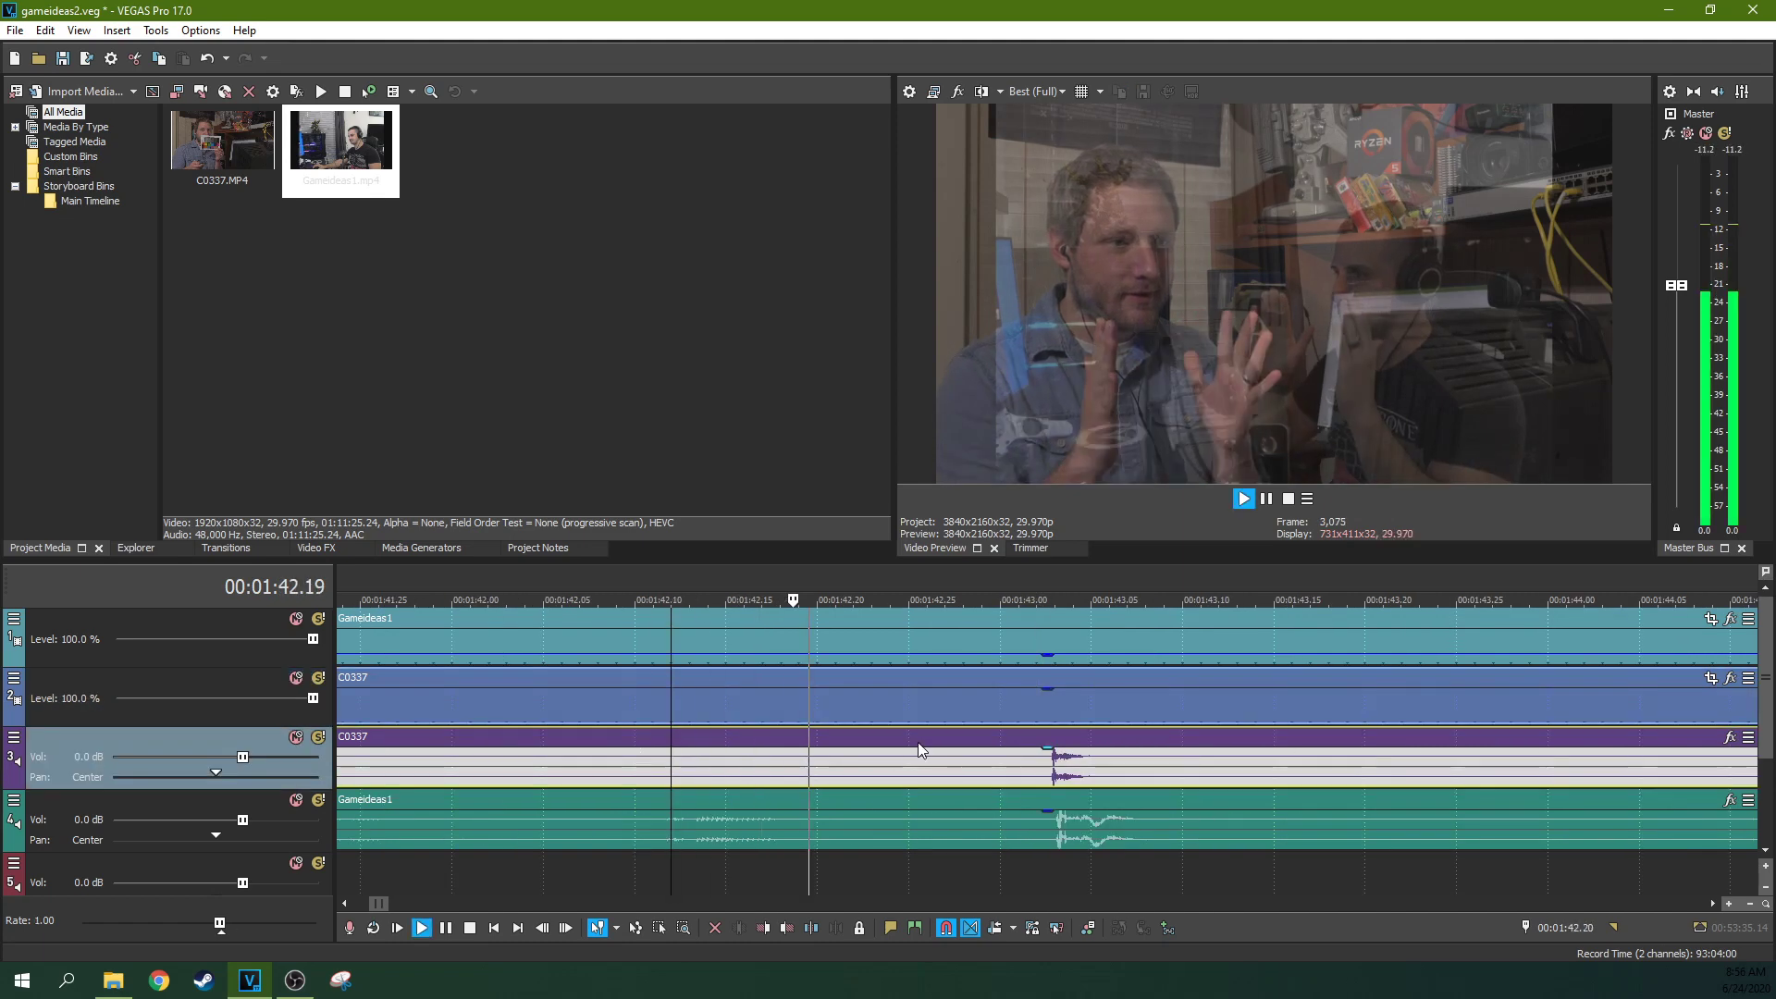
Step: Stop playback at 1:26.05 after watching the see-through blend for sync
click(1267, 504)
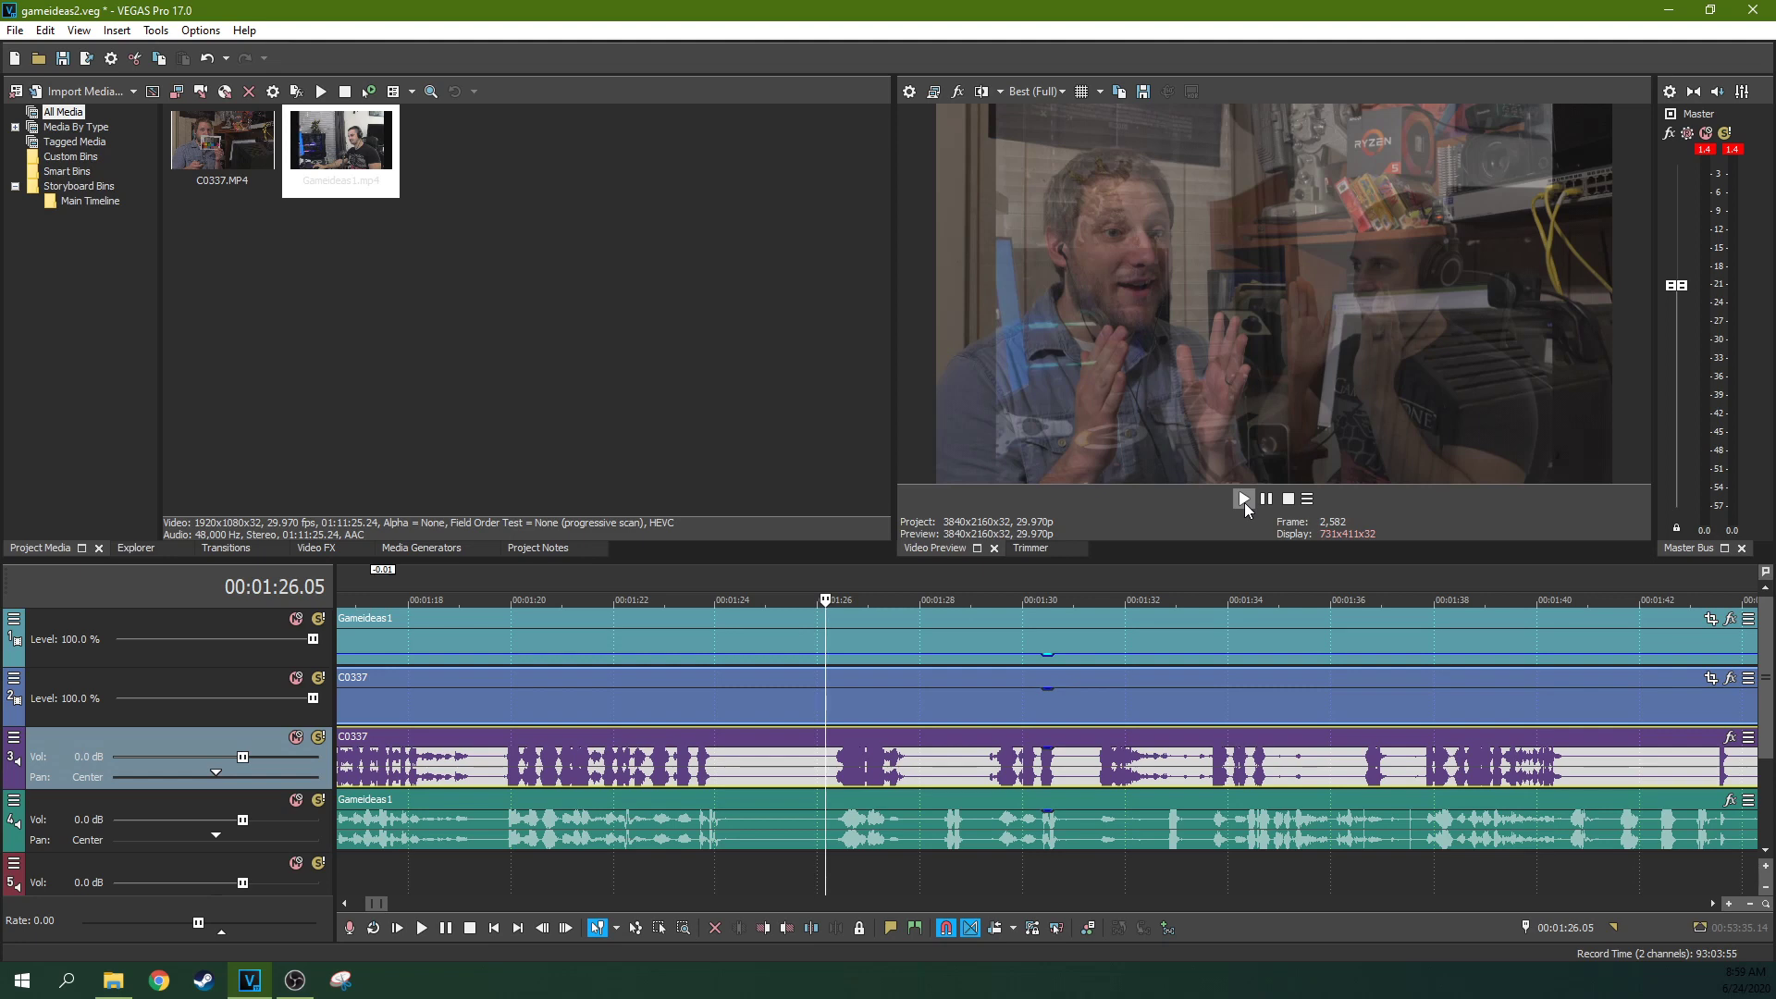
Step: Resume playback from 1:26 and stop it again at about 1:33
scroll(973, 735, up, 3)
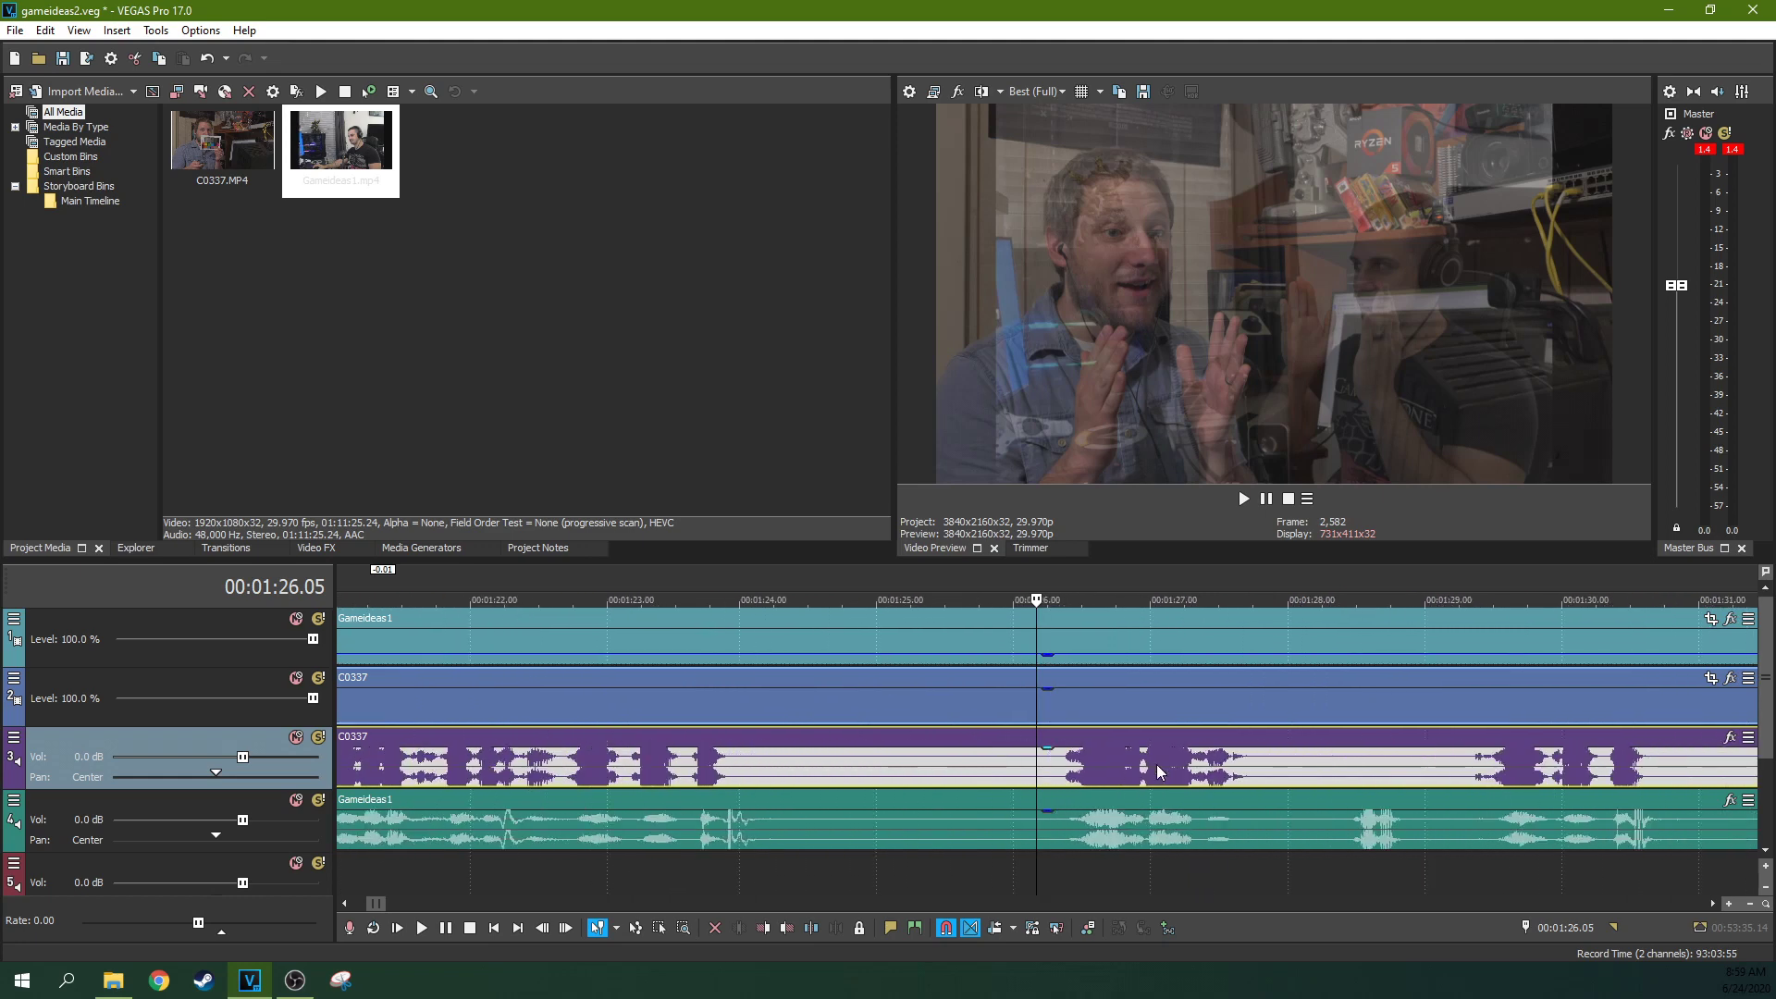
scroll(1379, 640, down, 6)
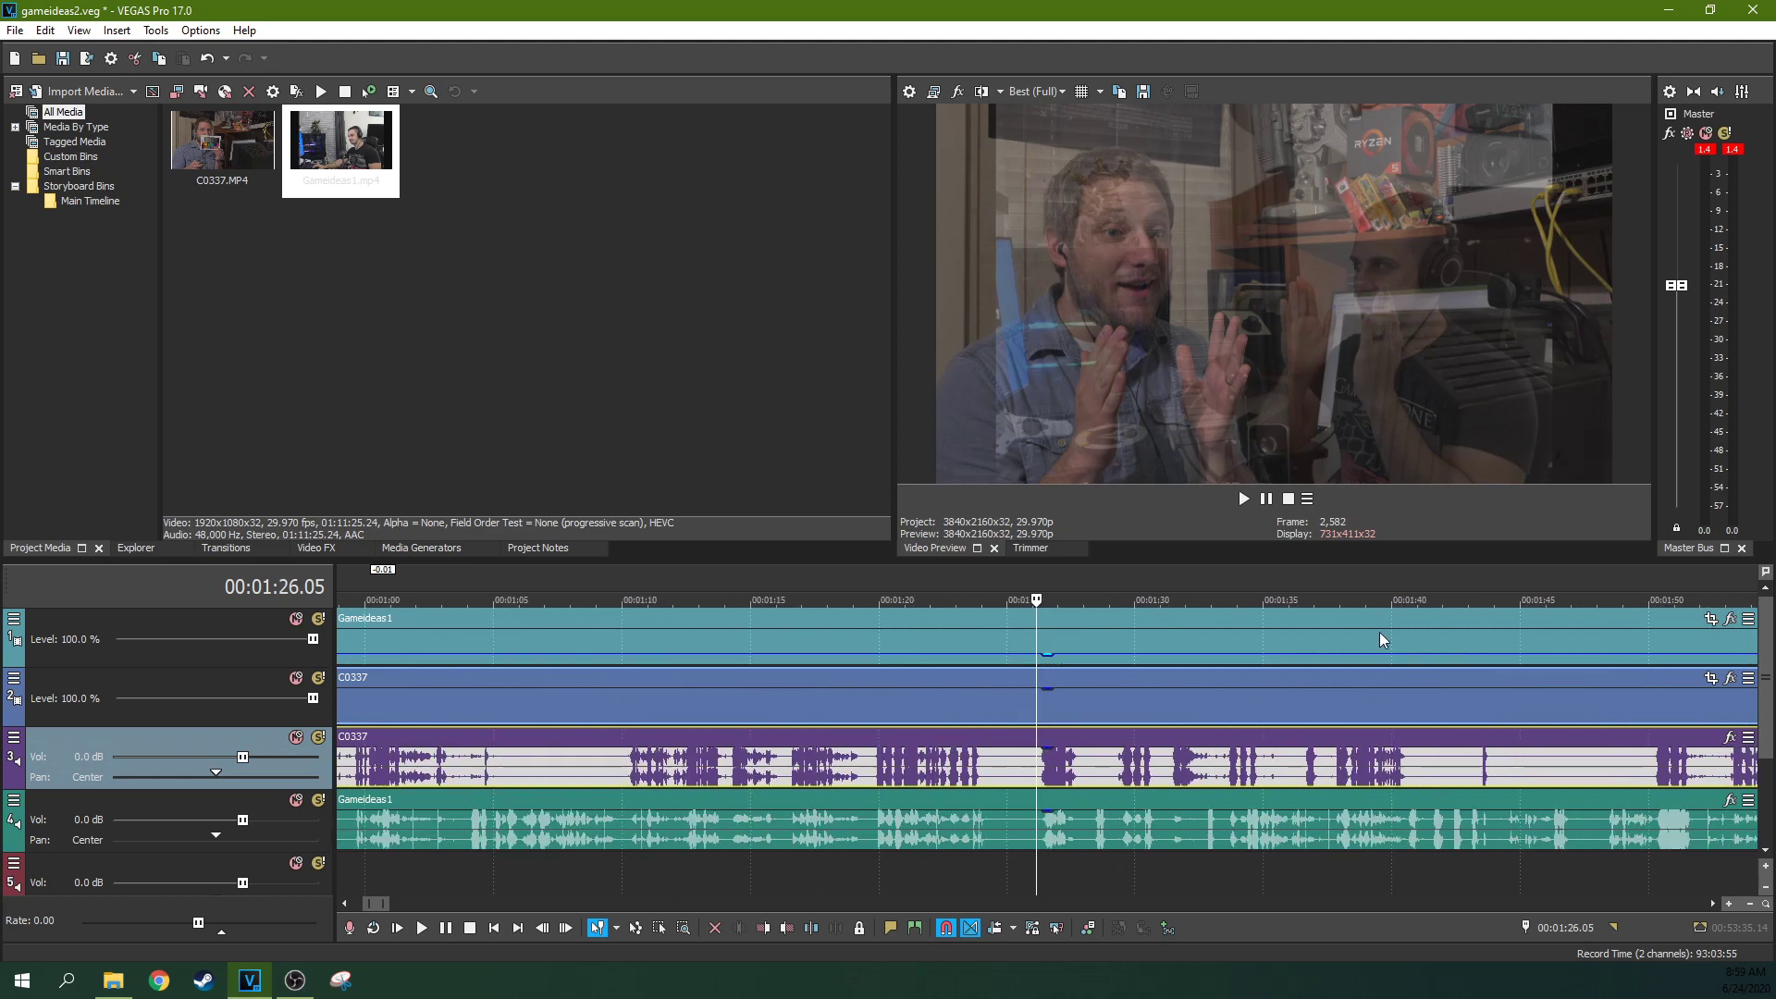
scroll(1236, 696, up, 6)
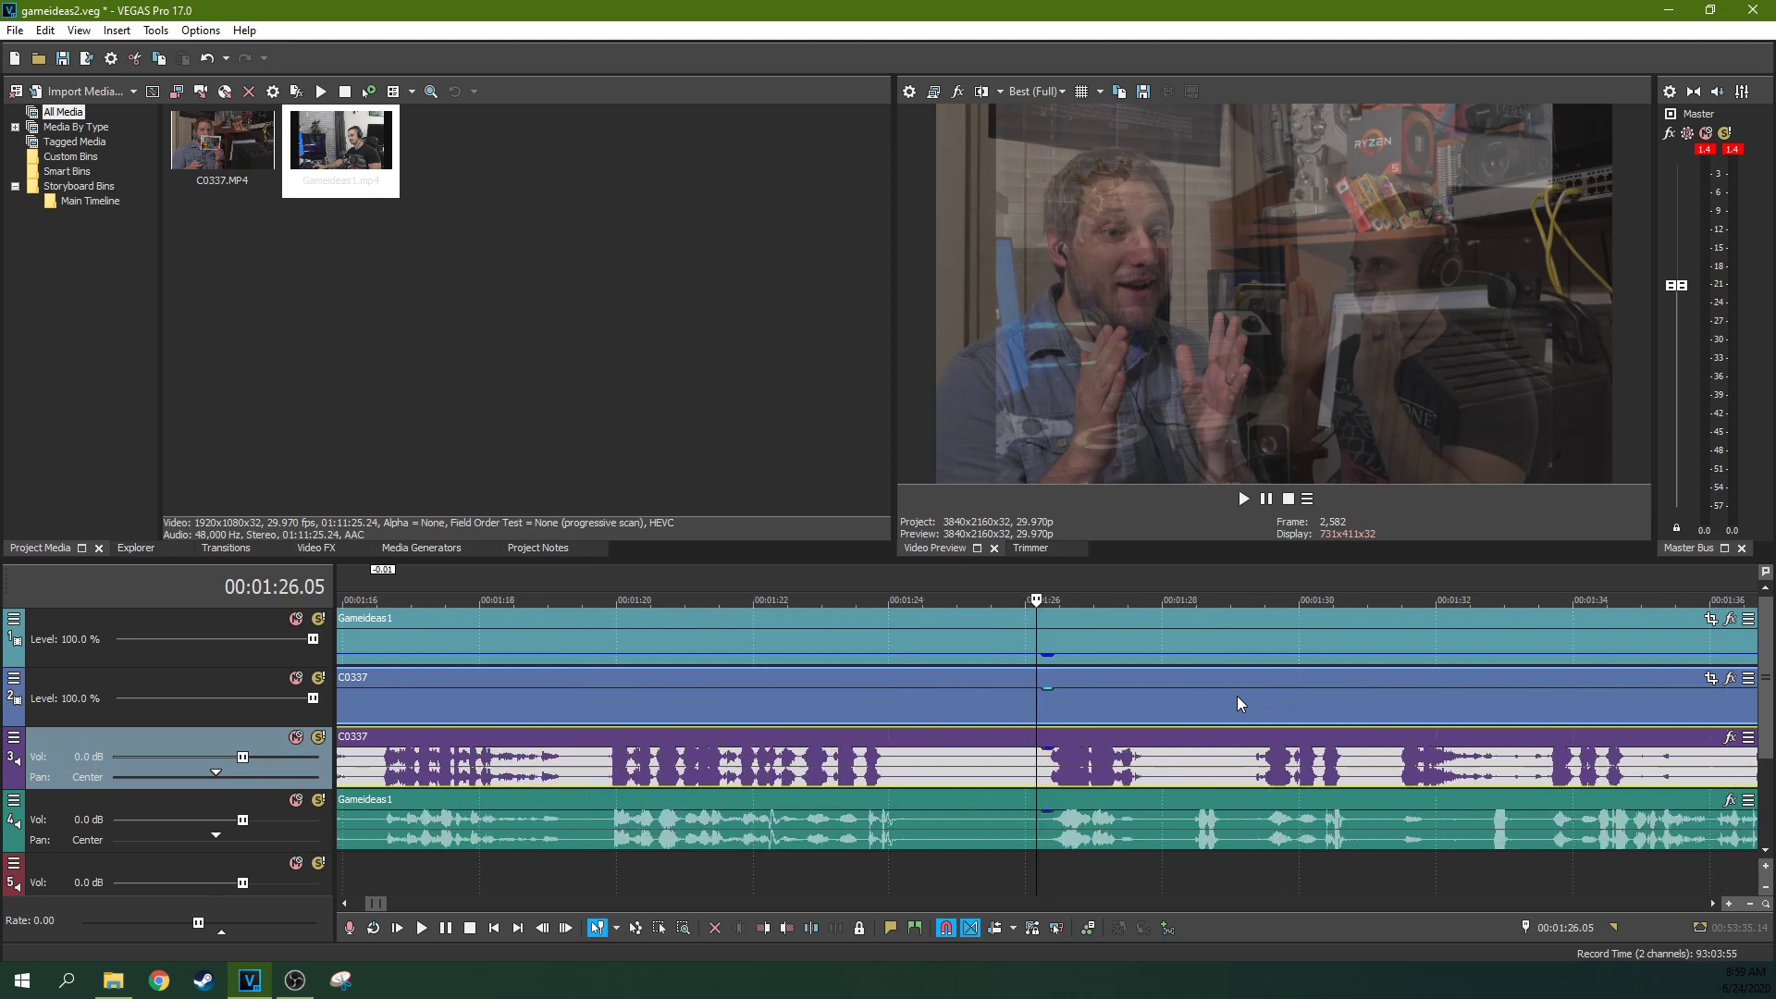
key(space)
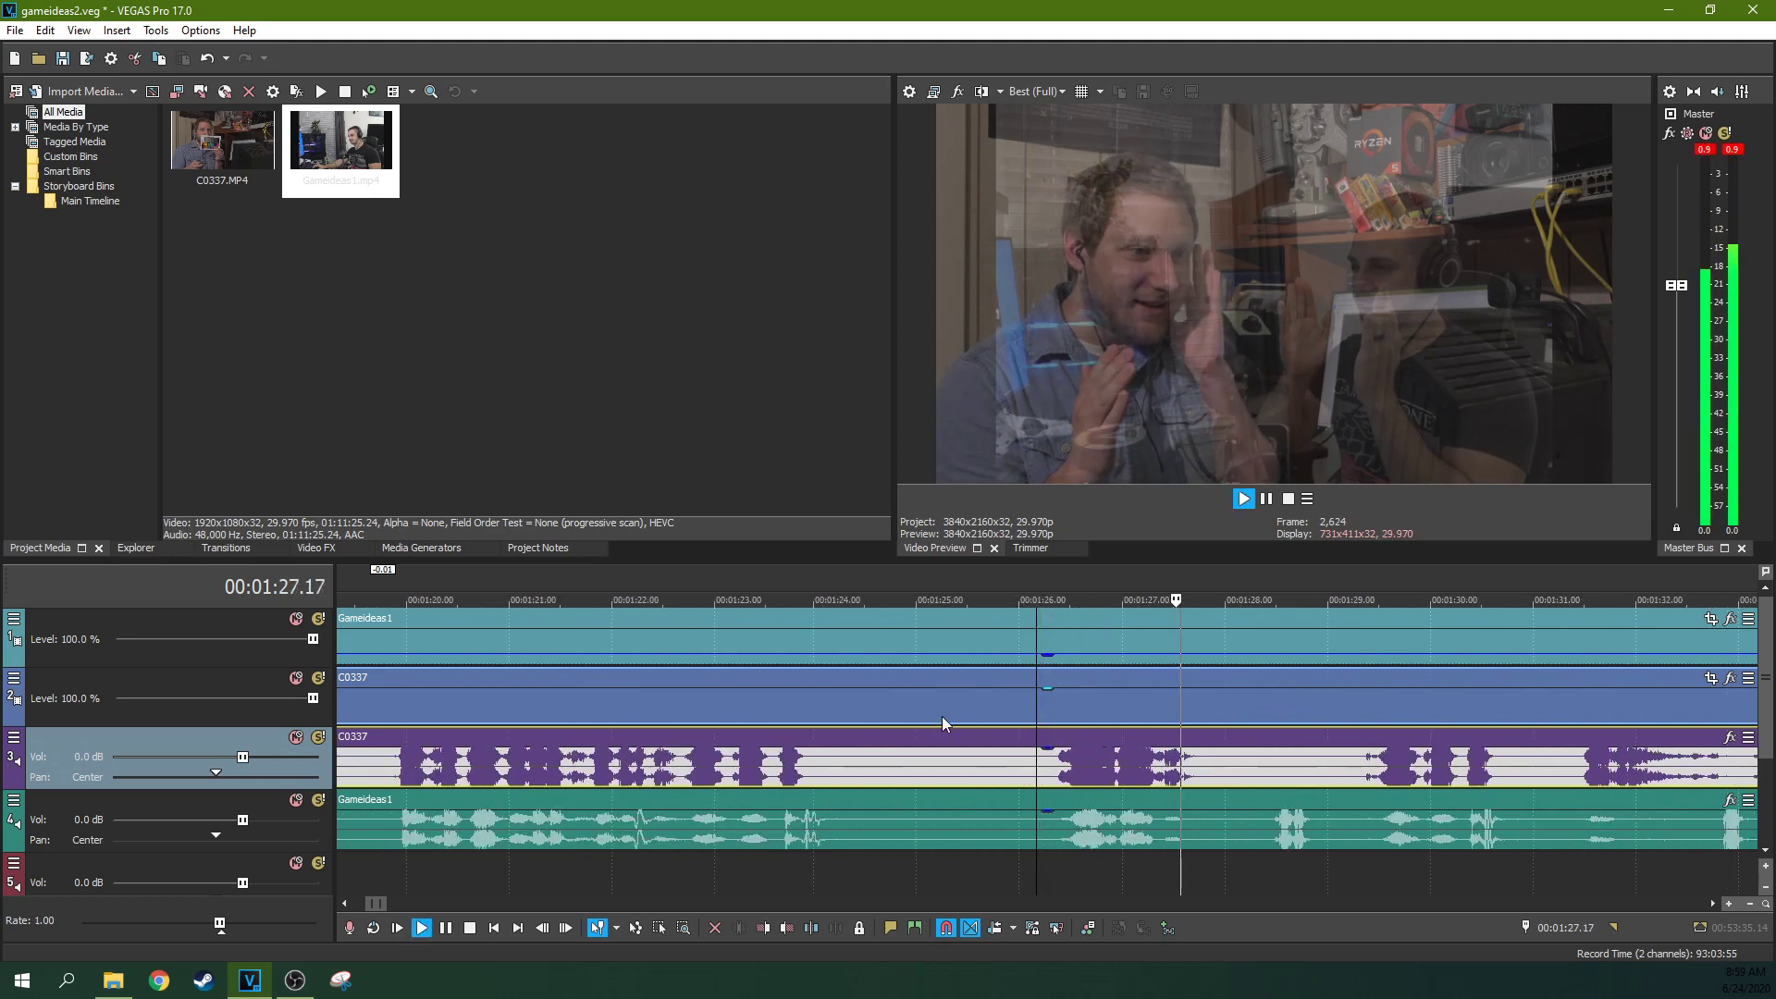
scroll(942, 716, down, 2)
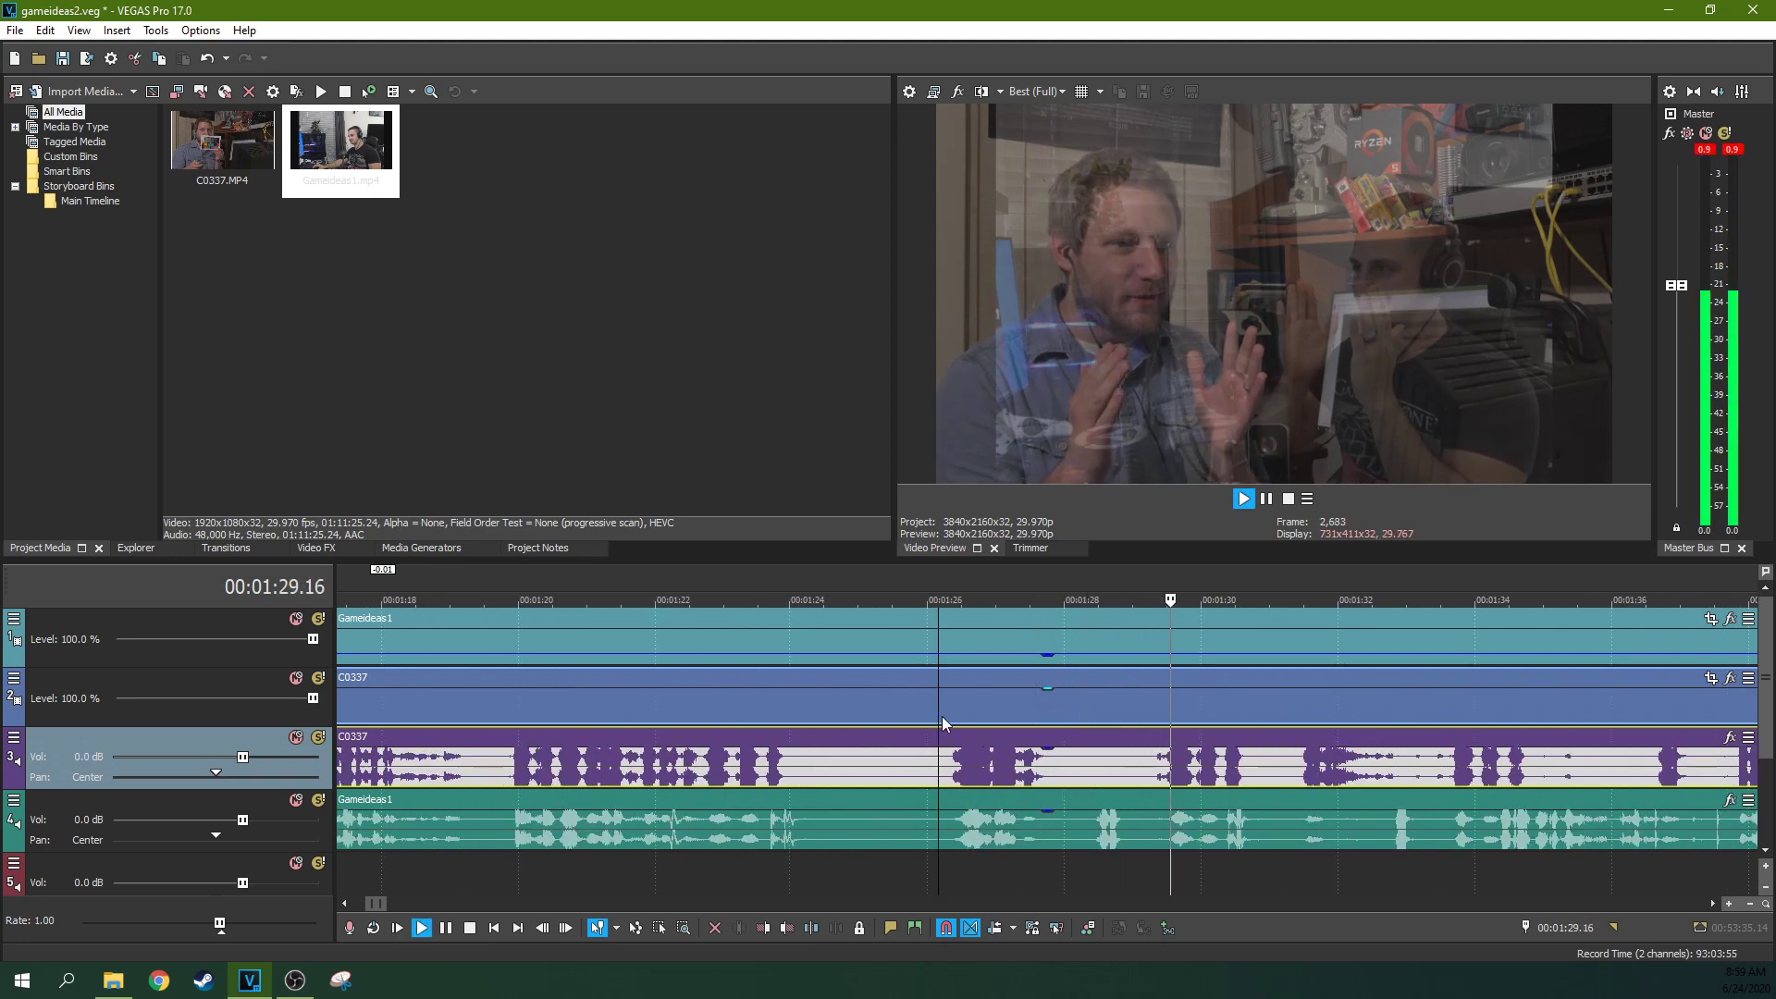
click(1271, 503)
Step: Navigate the timeline and set the playhead to 1:43.19 at the clap moment
scroll(1195, 723, down, 2)
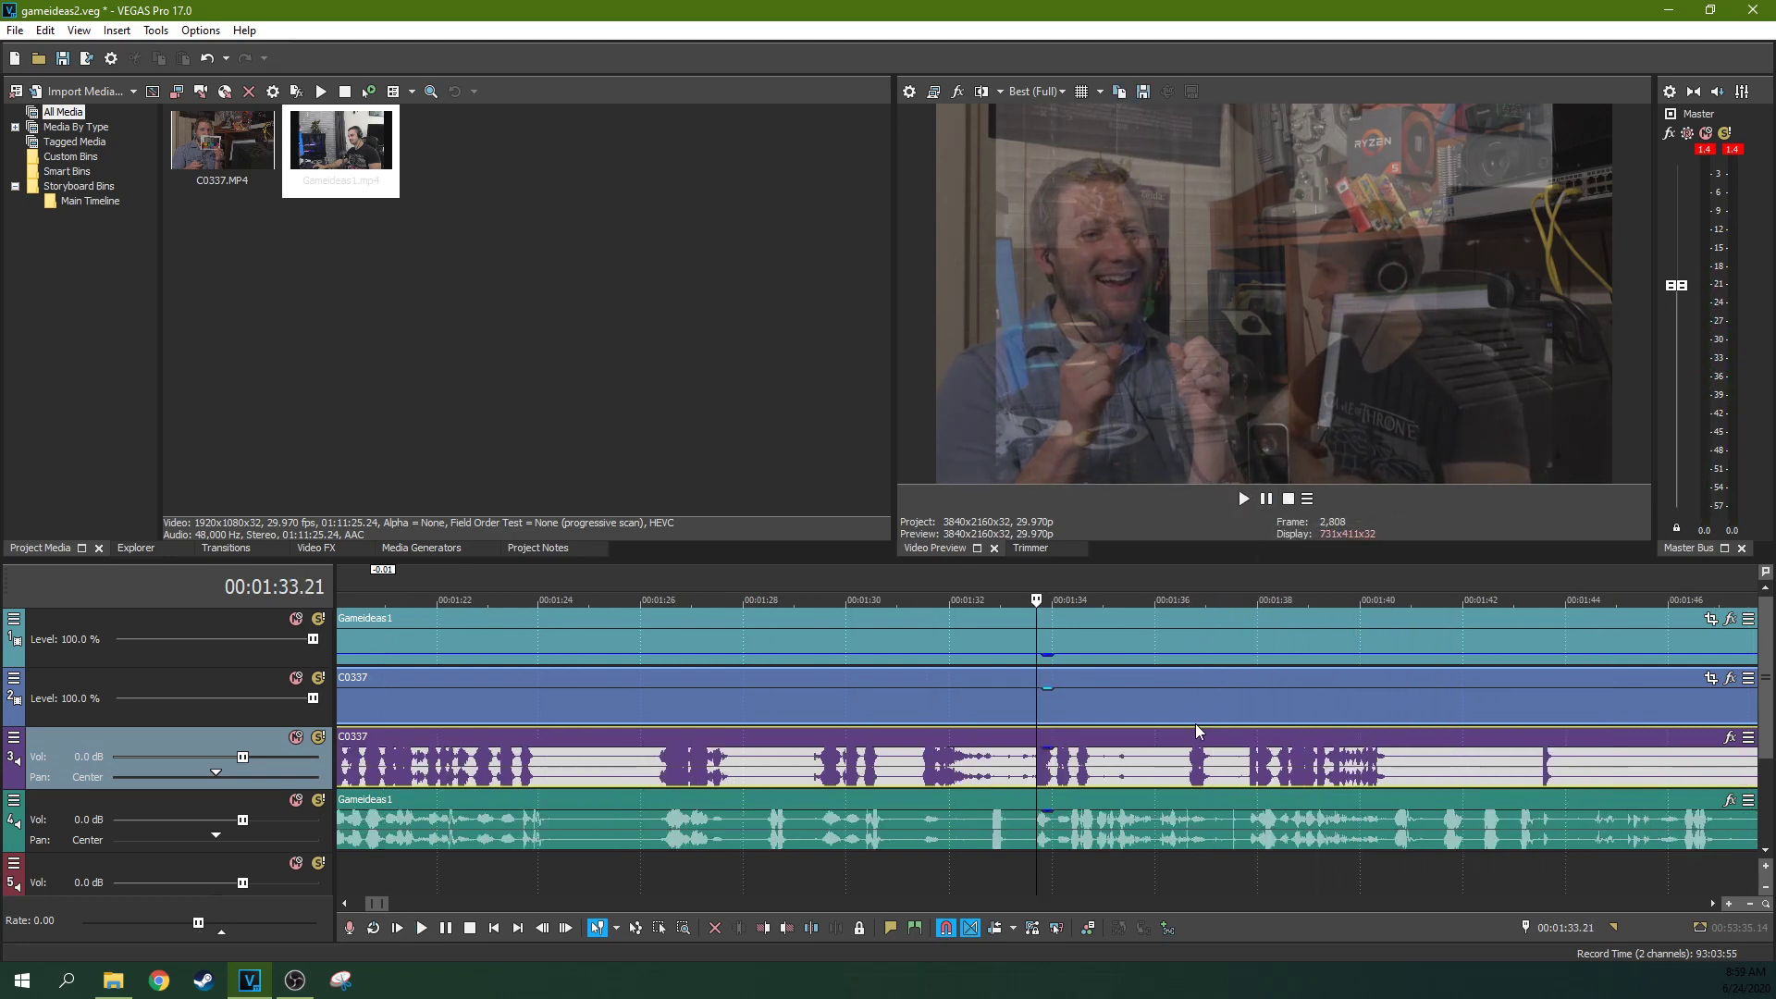
scroll(1195, 724, up, 3)
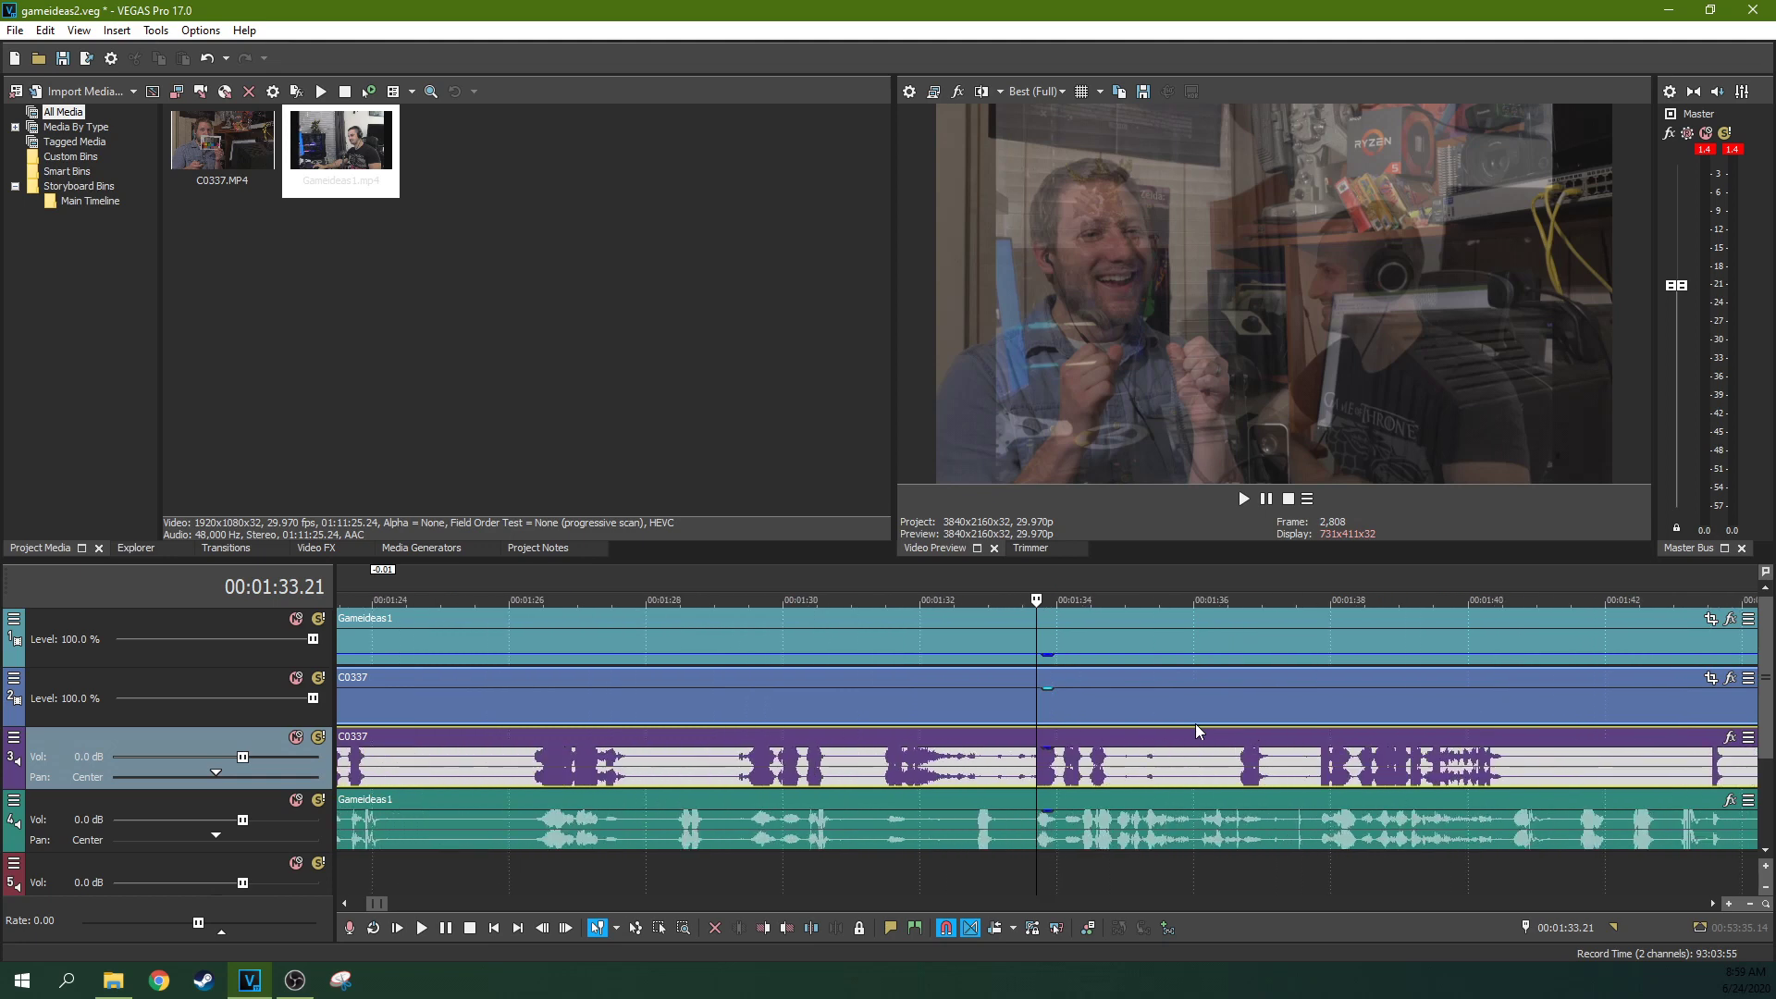
scroll(1195, 723, up, 4)
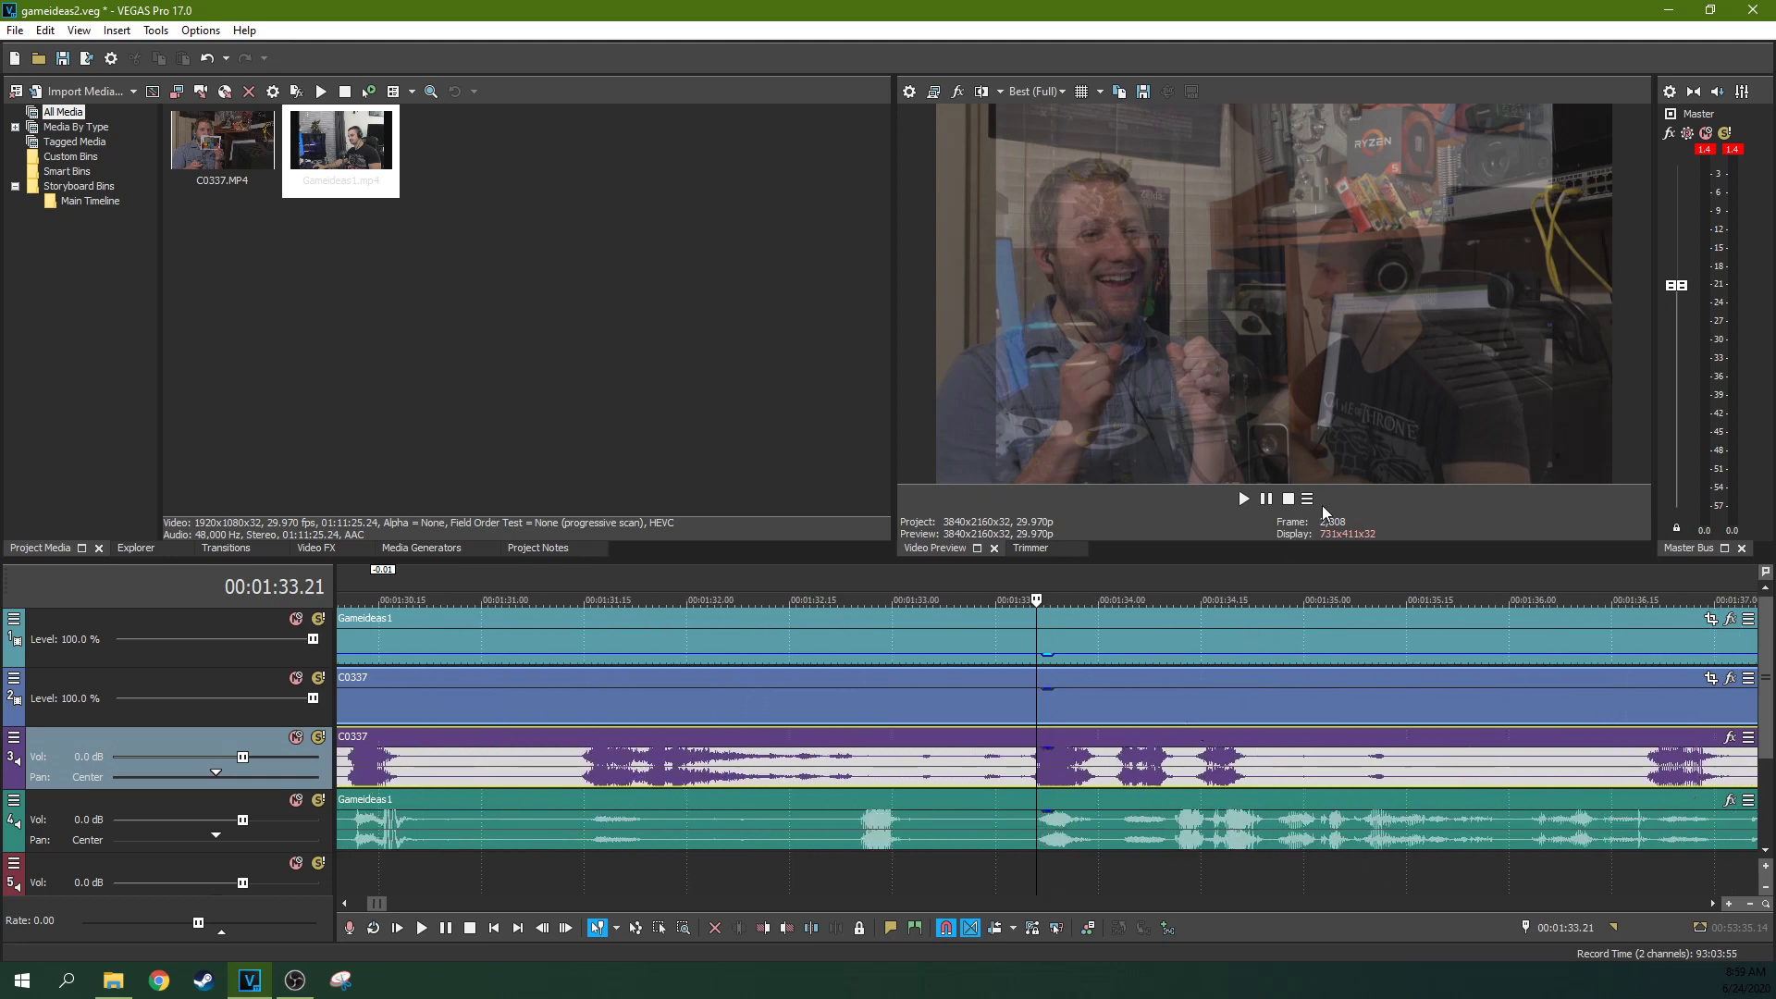
scroll(1333, 608, down, 5)
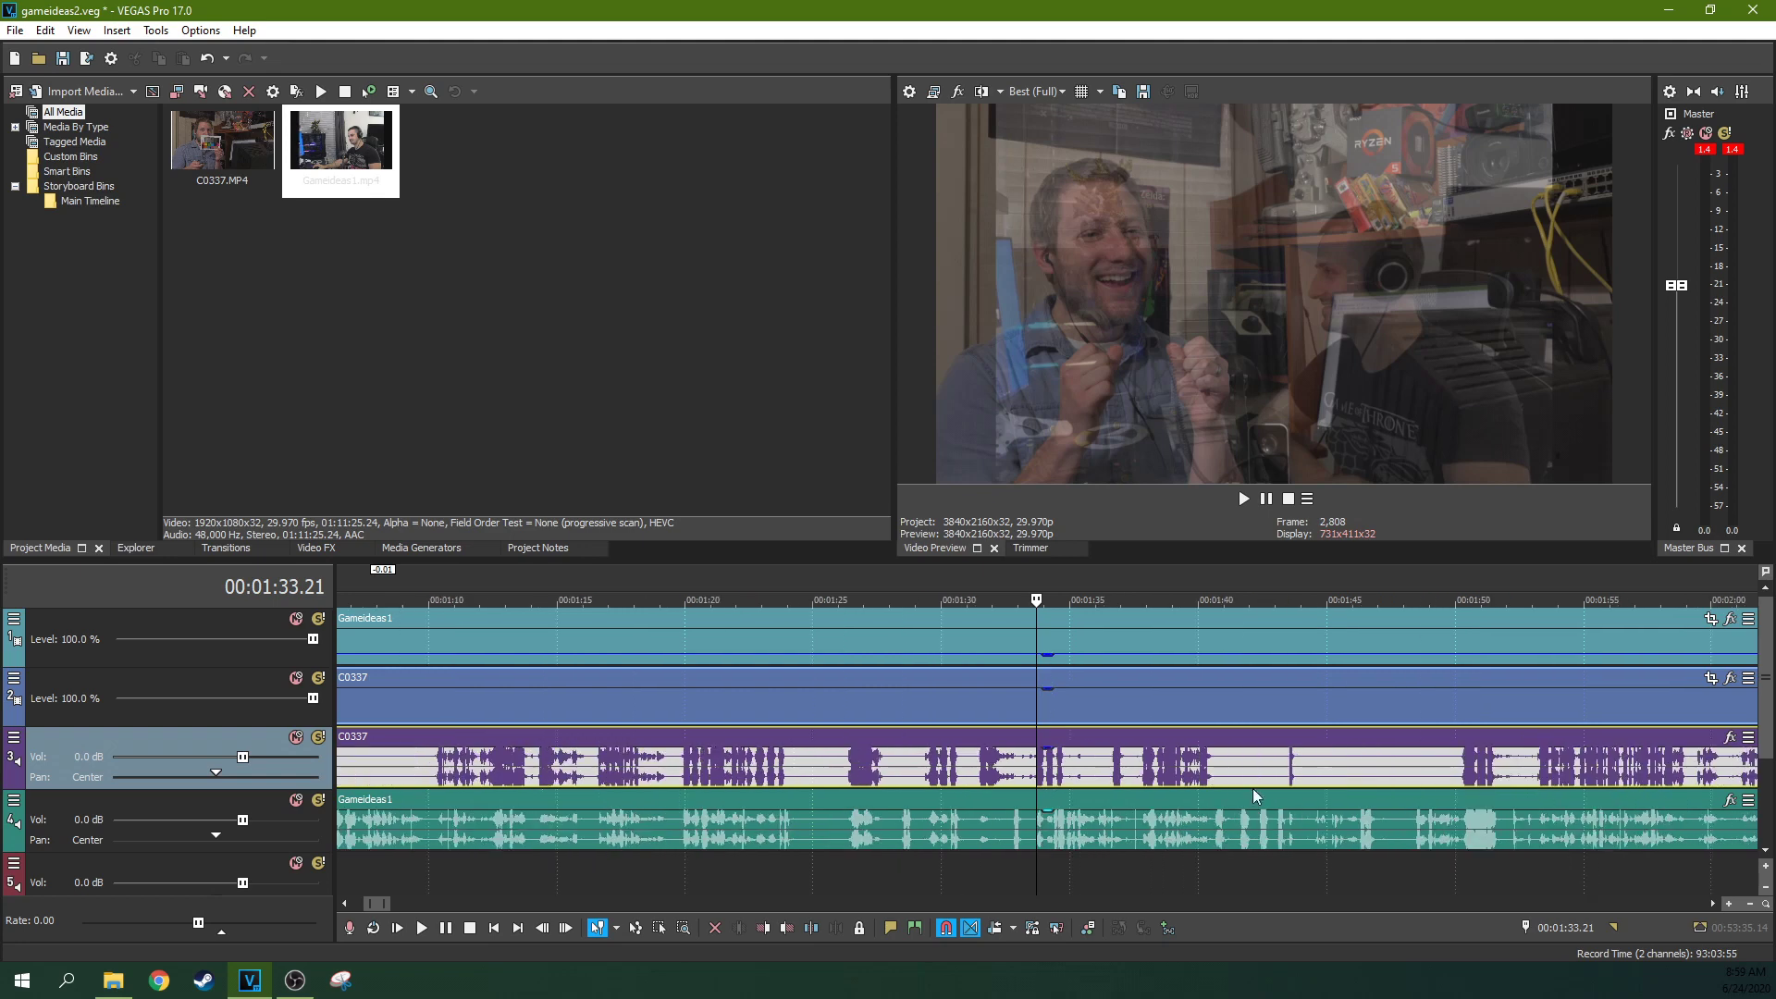
scroll(1241, 771, down, 2)
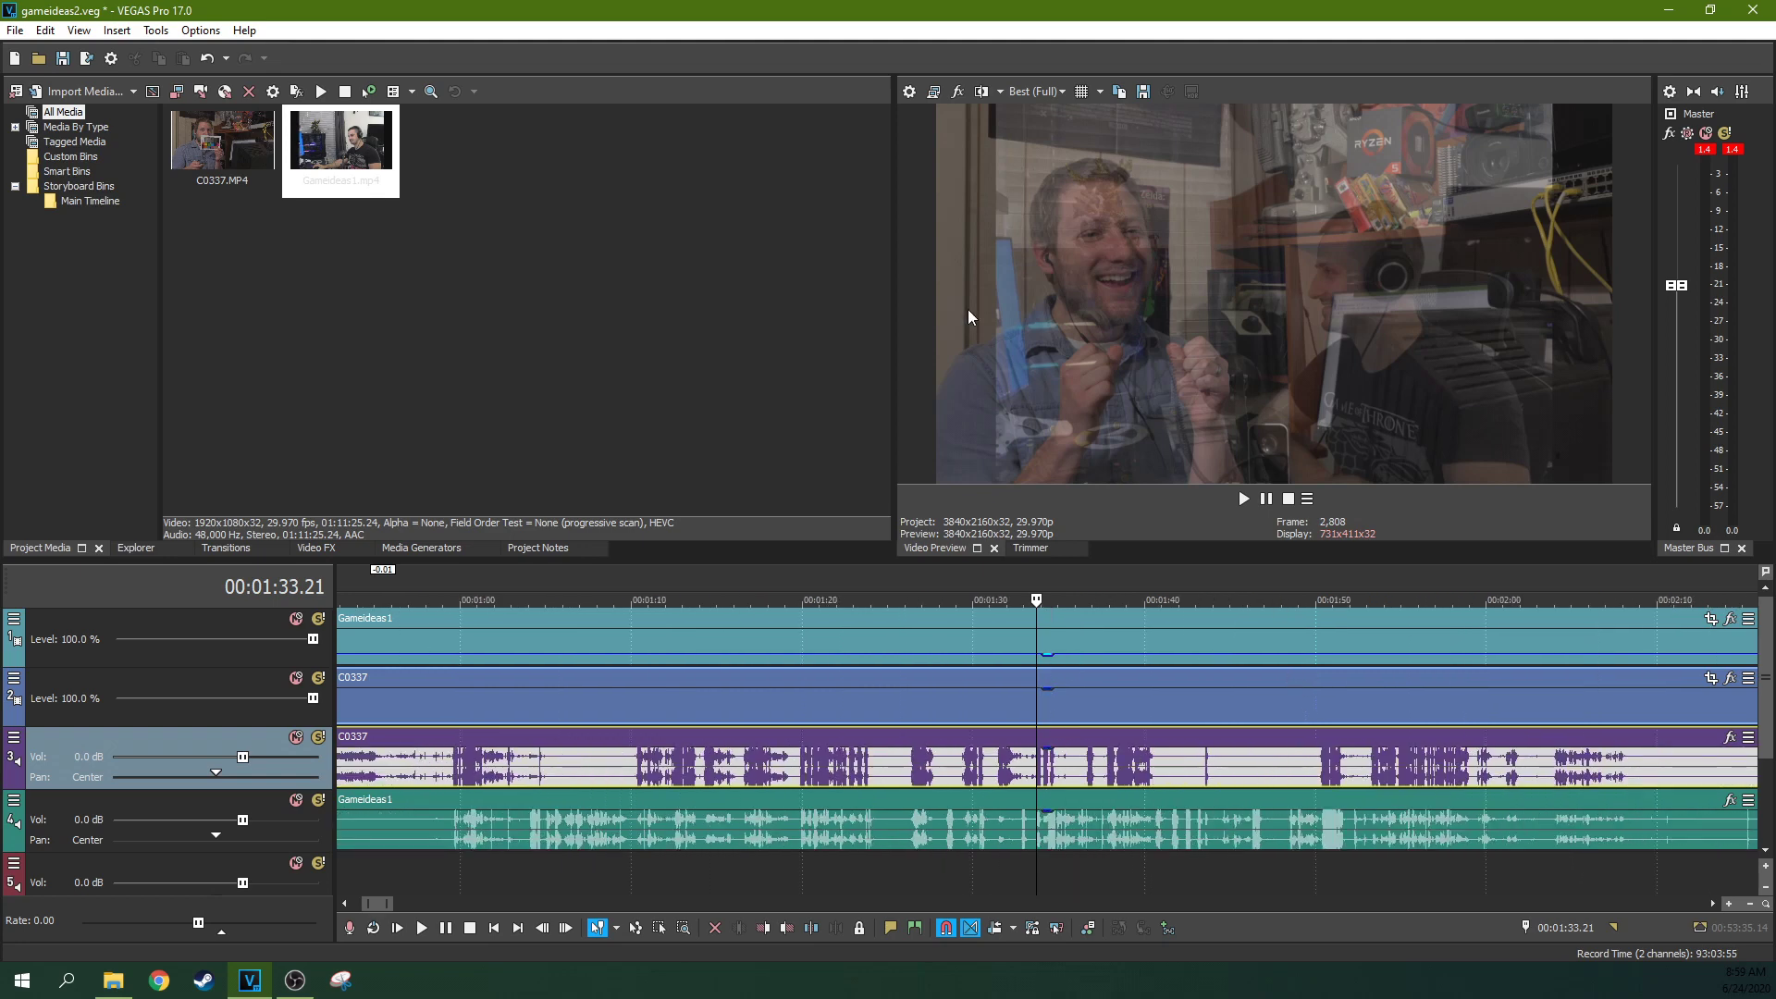
click(1287, 786)
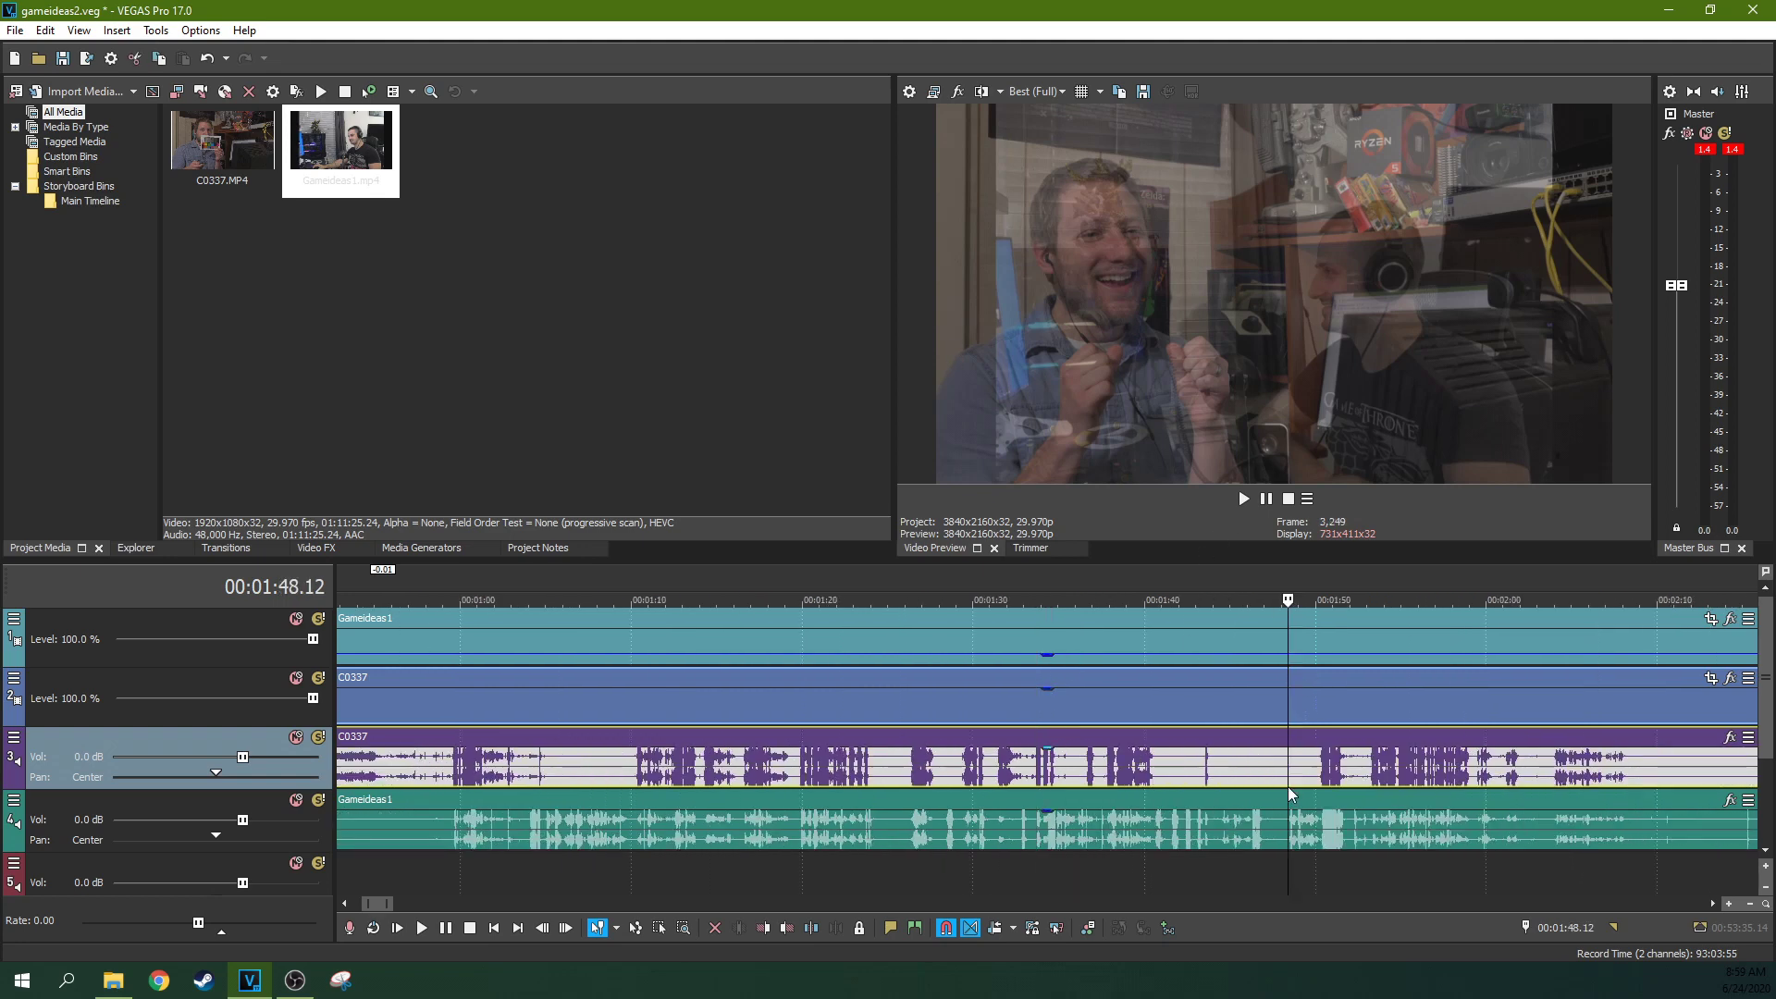
click(1206, 777)
Step: Zoom the timeline to frame level around 1:43.19 to compare both clips' clap waveforms
scroll(1206, 774, up, 7)
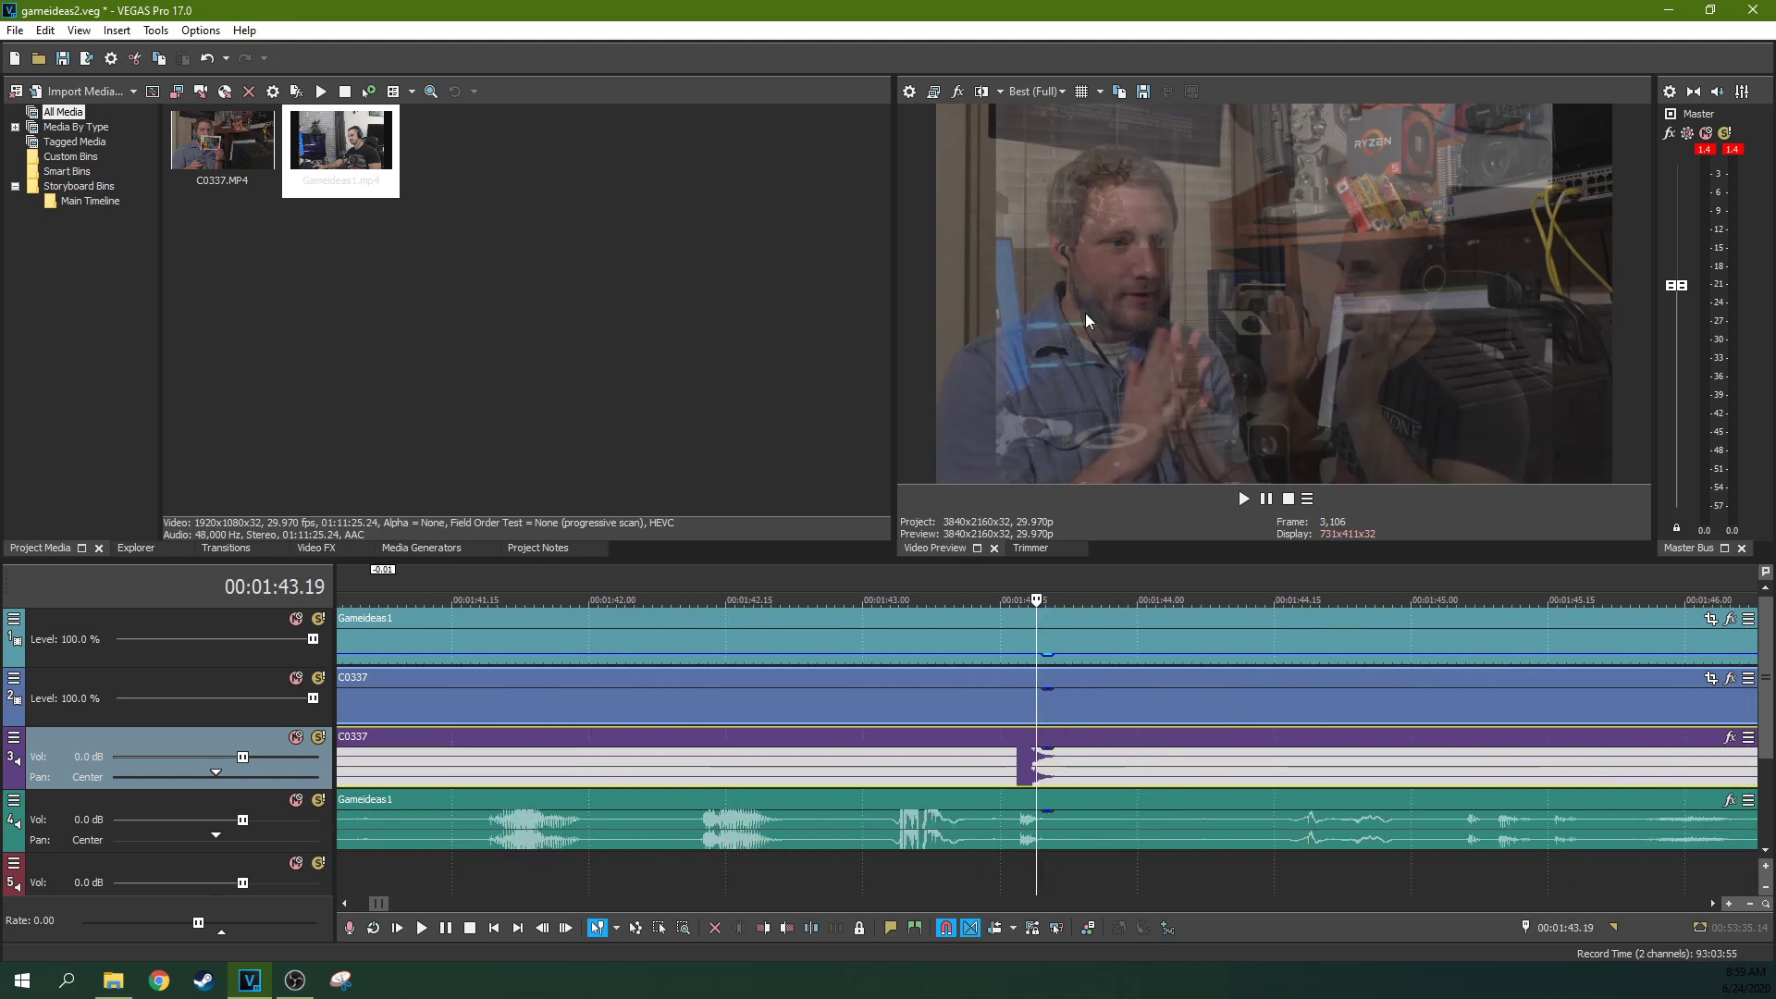
scroll(1240, 569, down, 3)
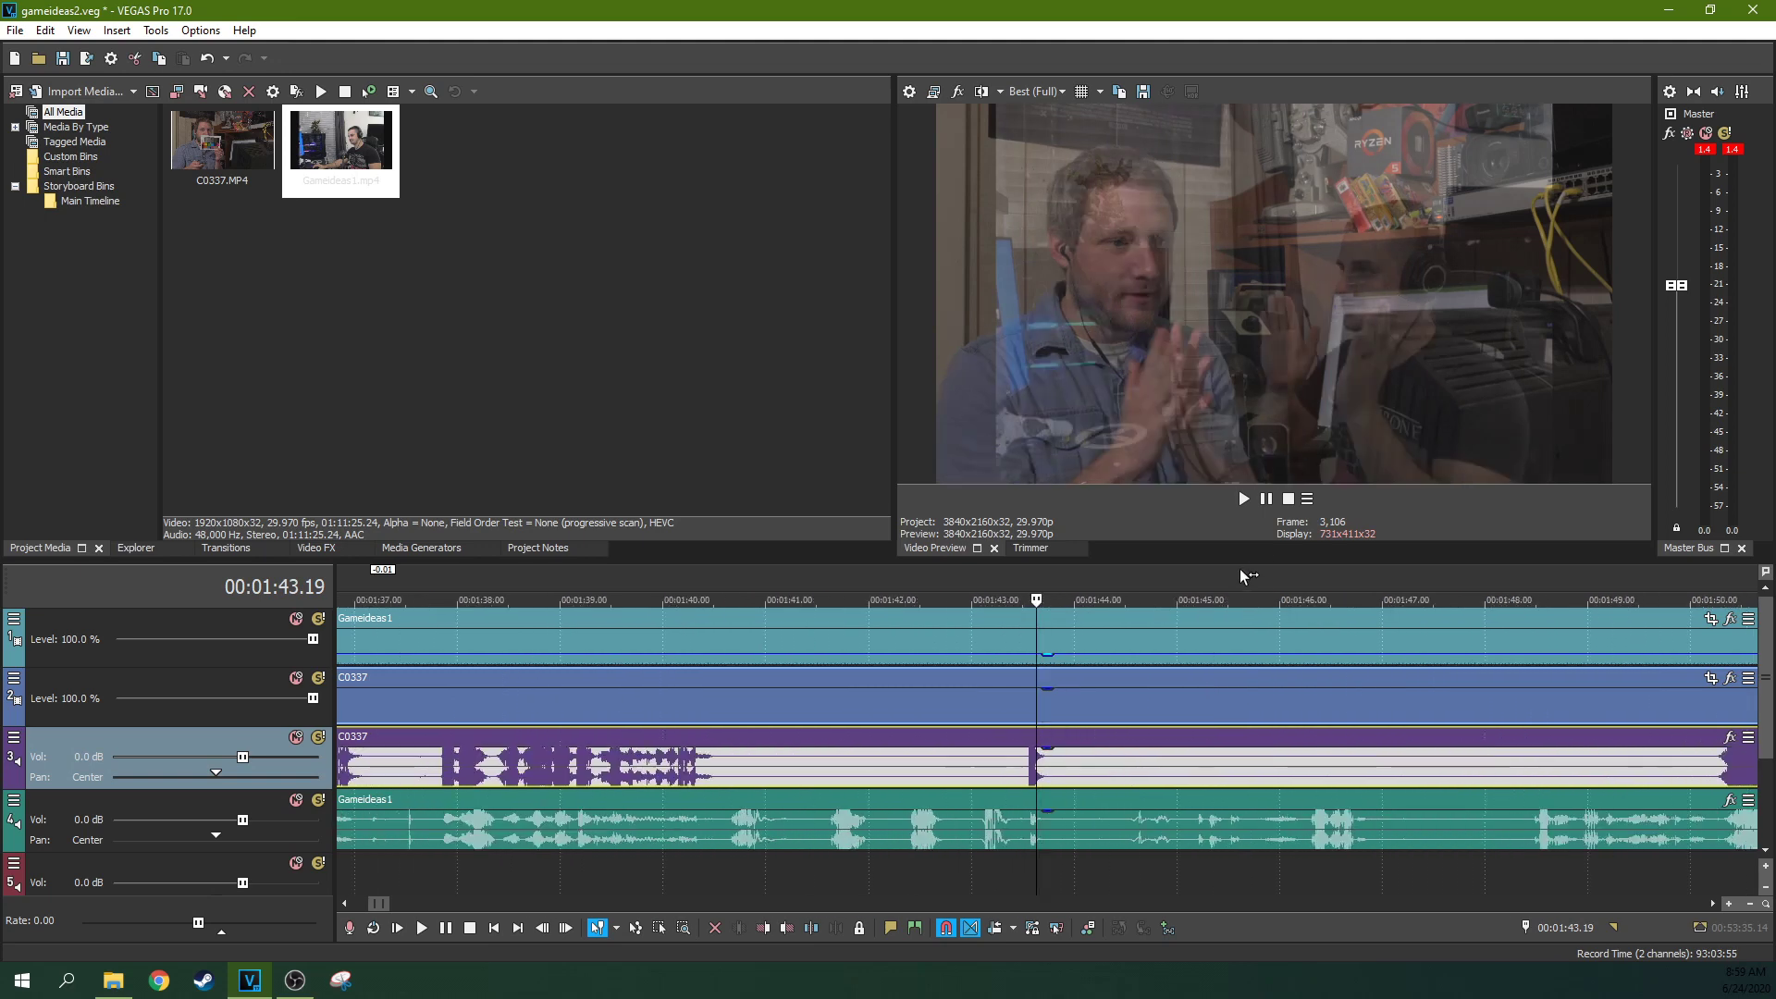
scroll(1189, 786, up, 5)
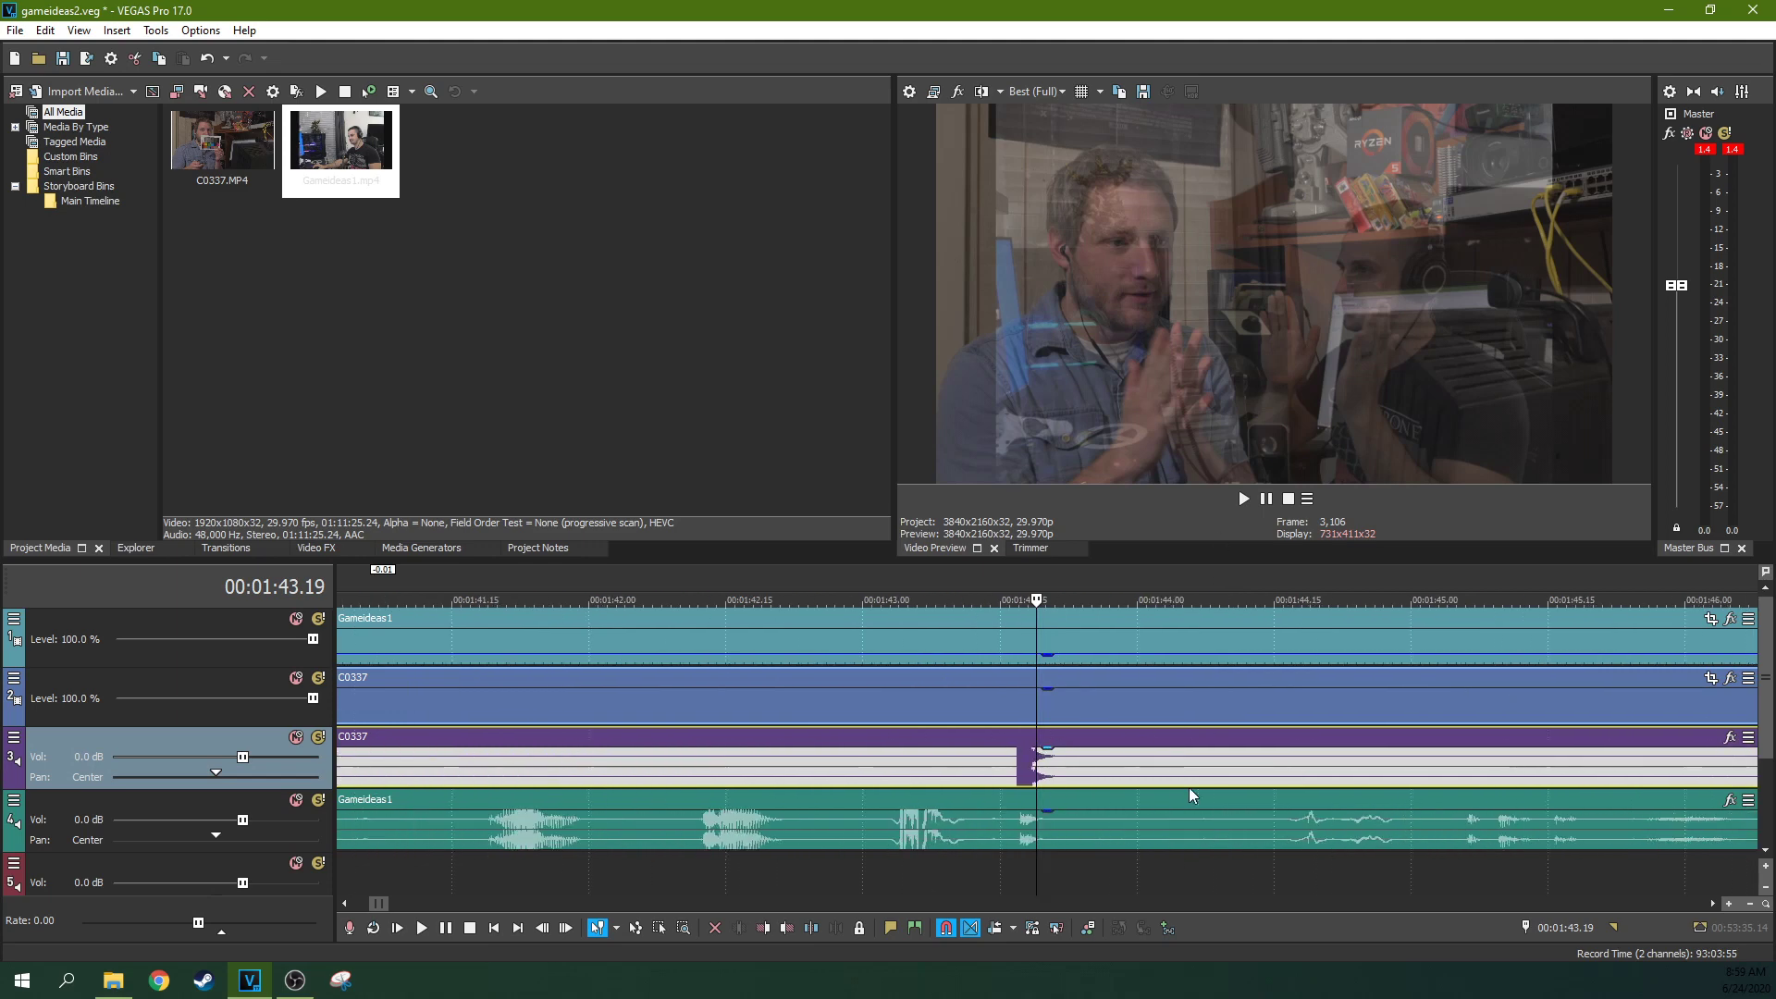
scroll(1107, 767, down, 4)
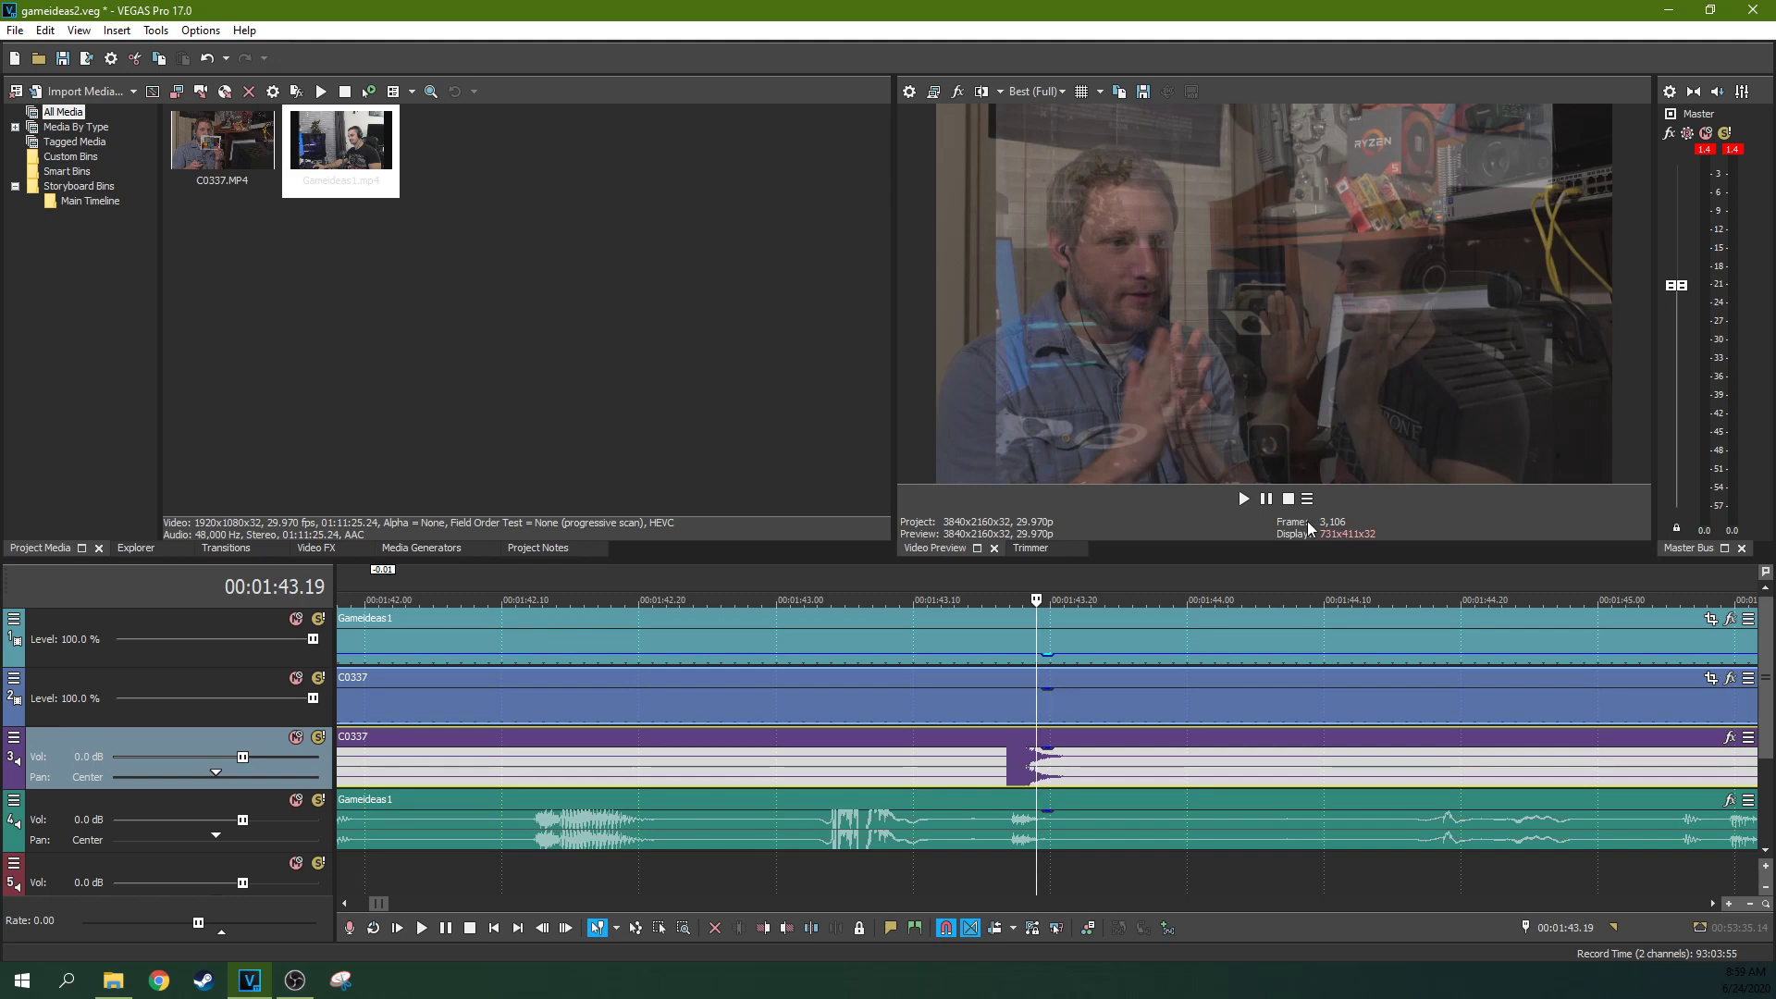
scroll(1191, 675, down, 10)
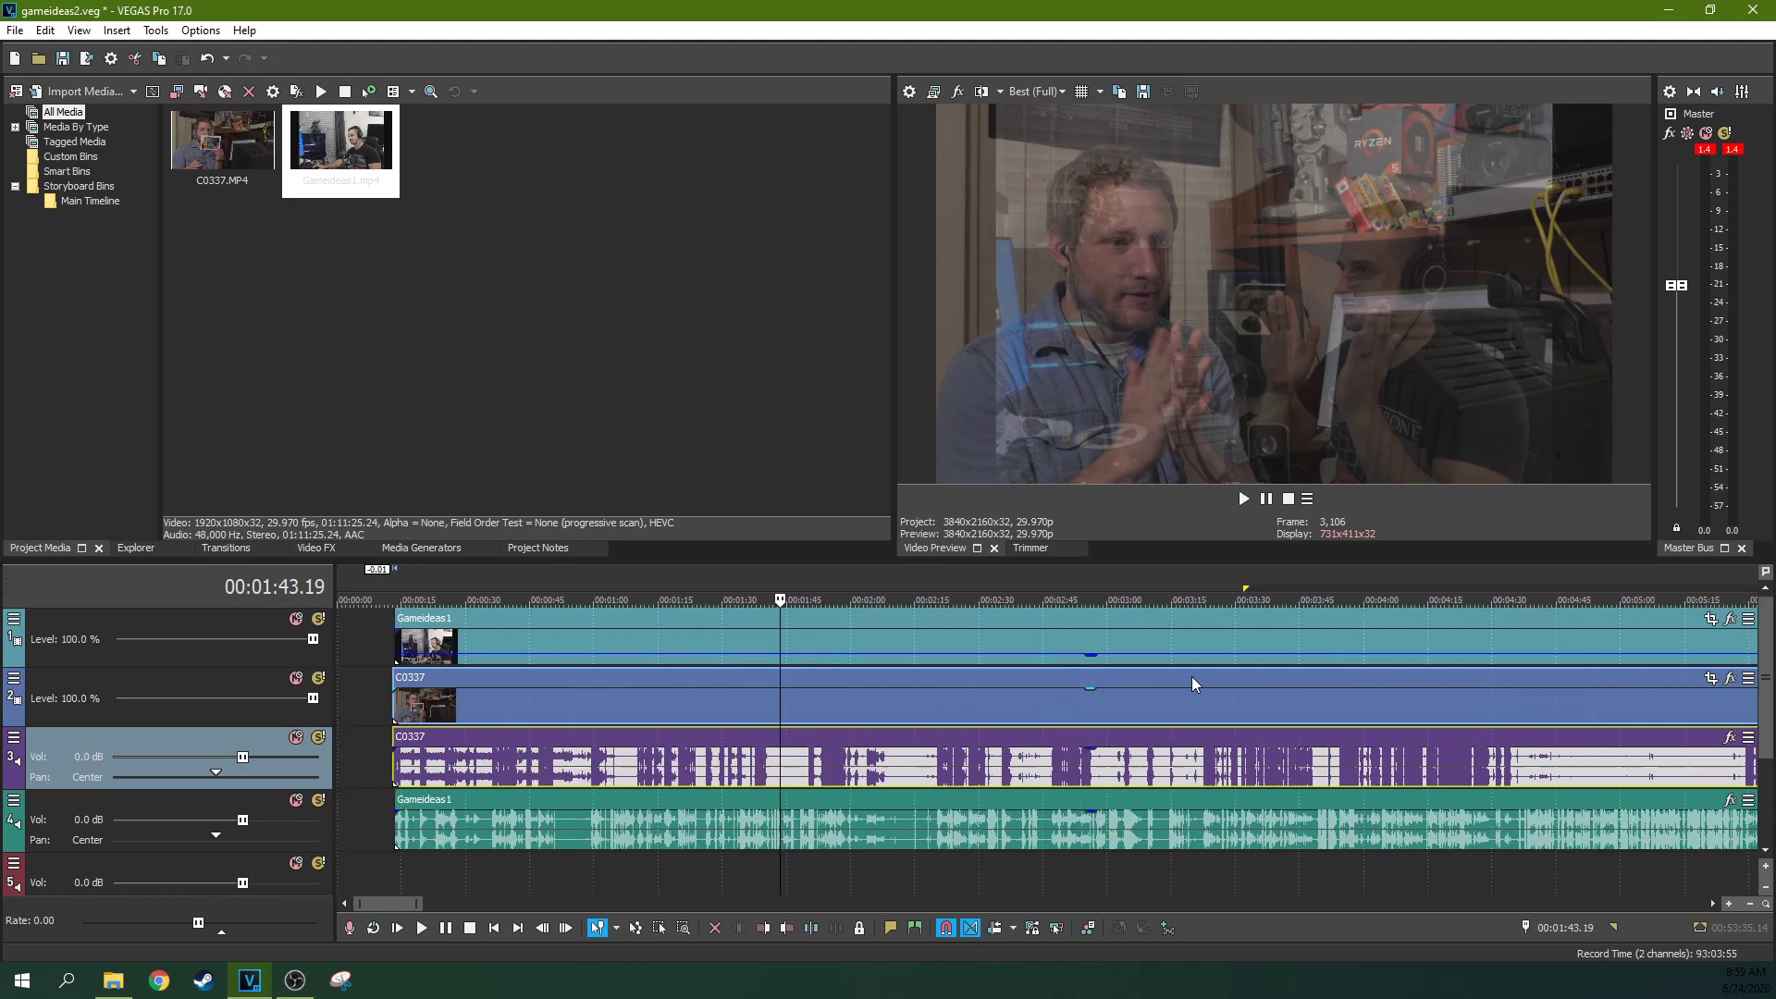
scroll(781, 672, up, 10)
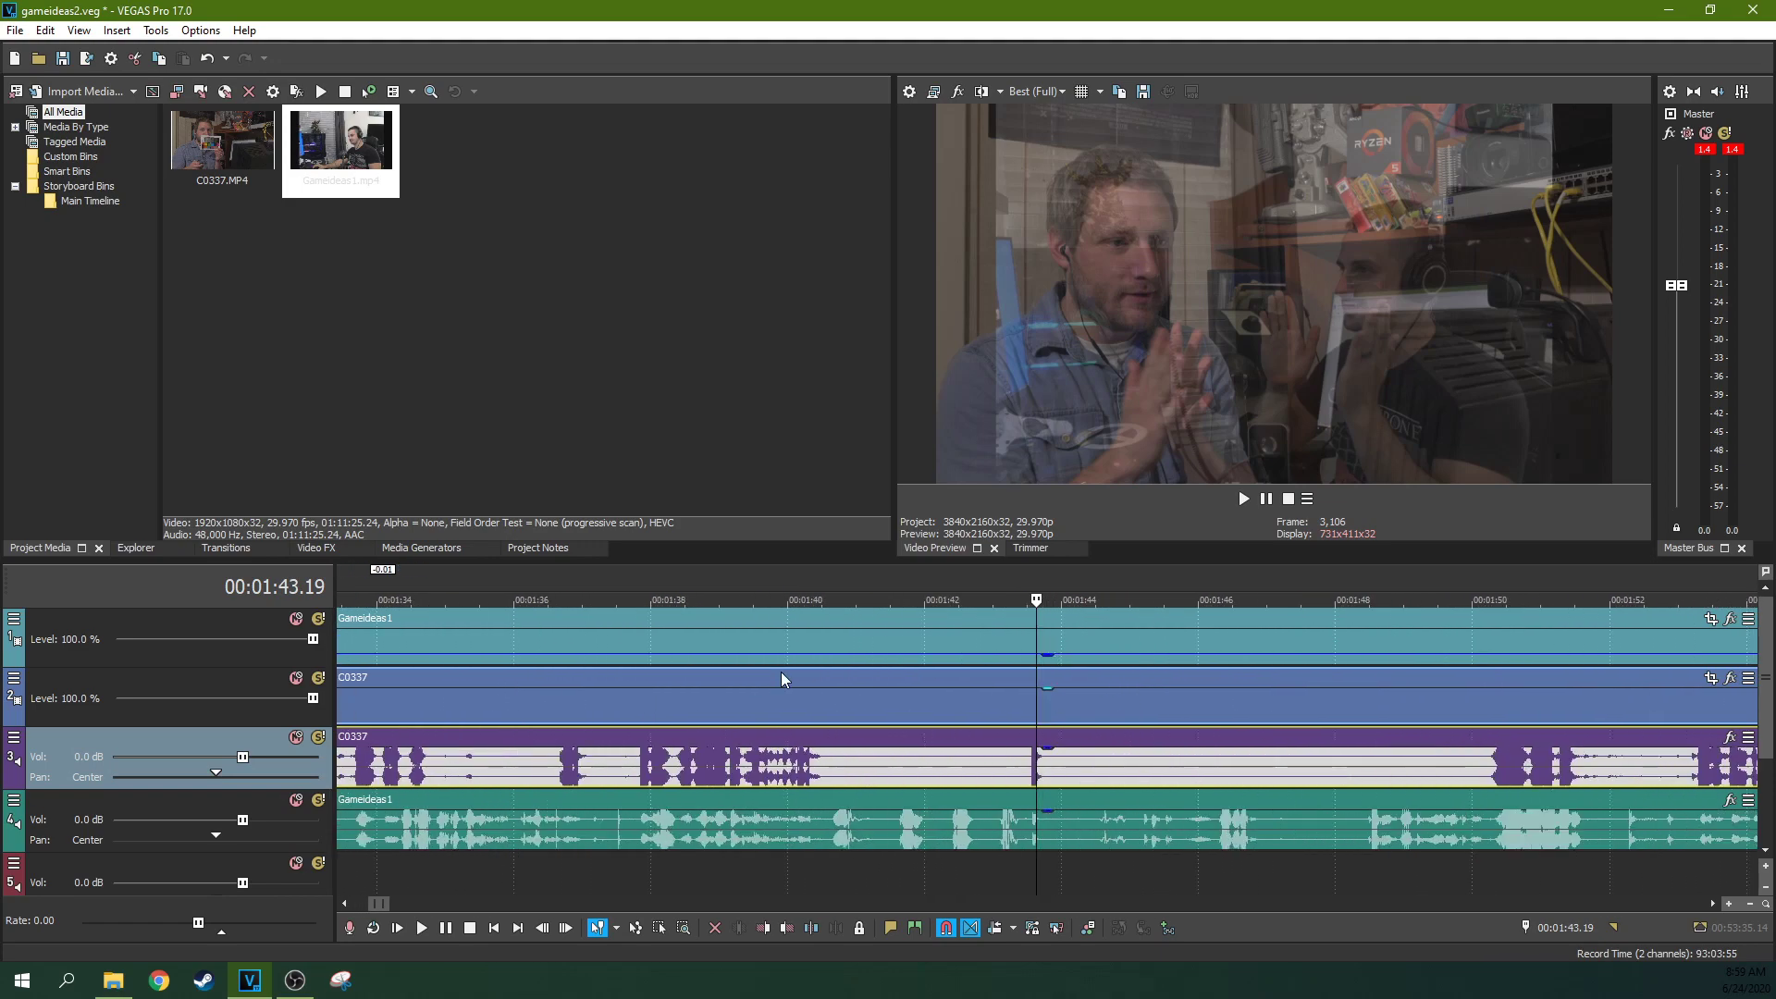
scroll(1041, 733, up, 4)
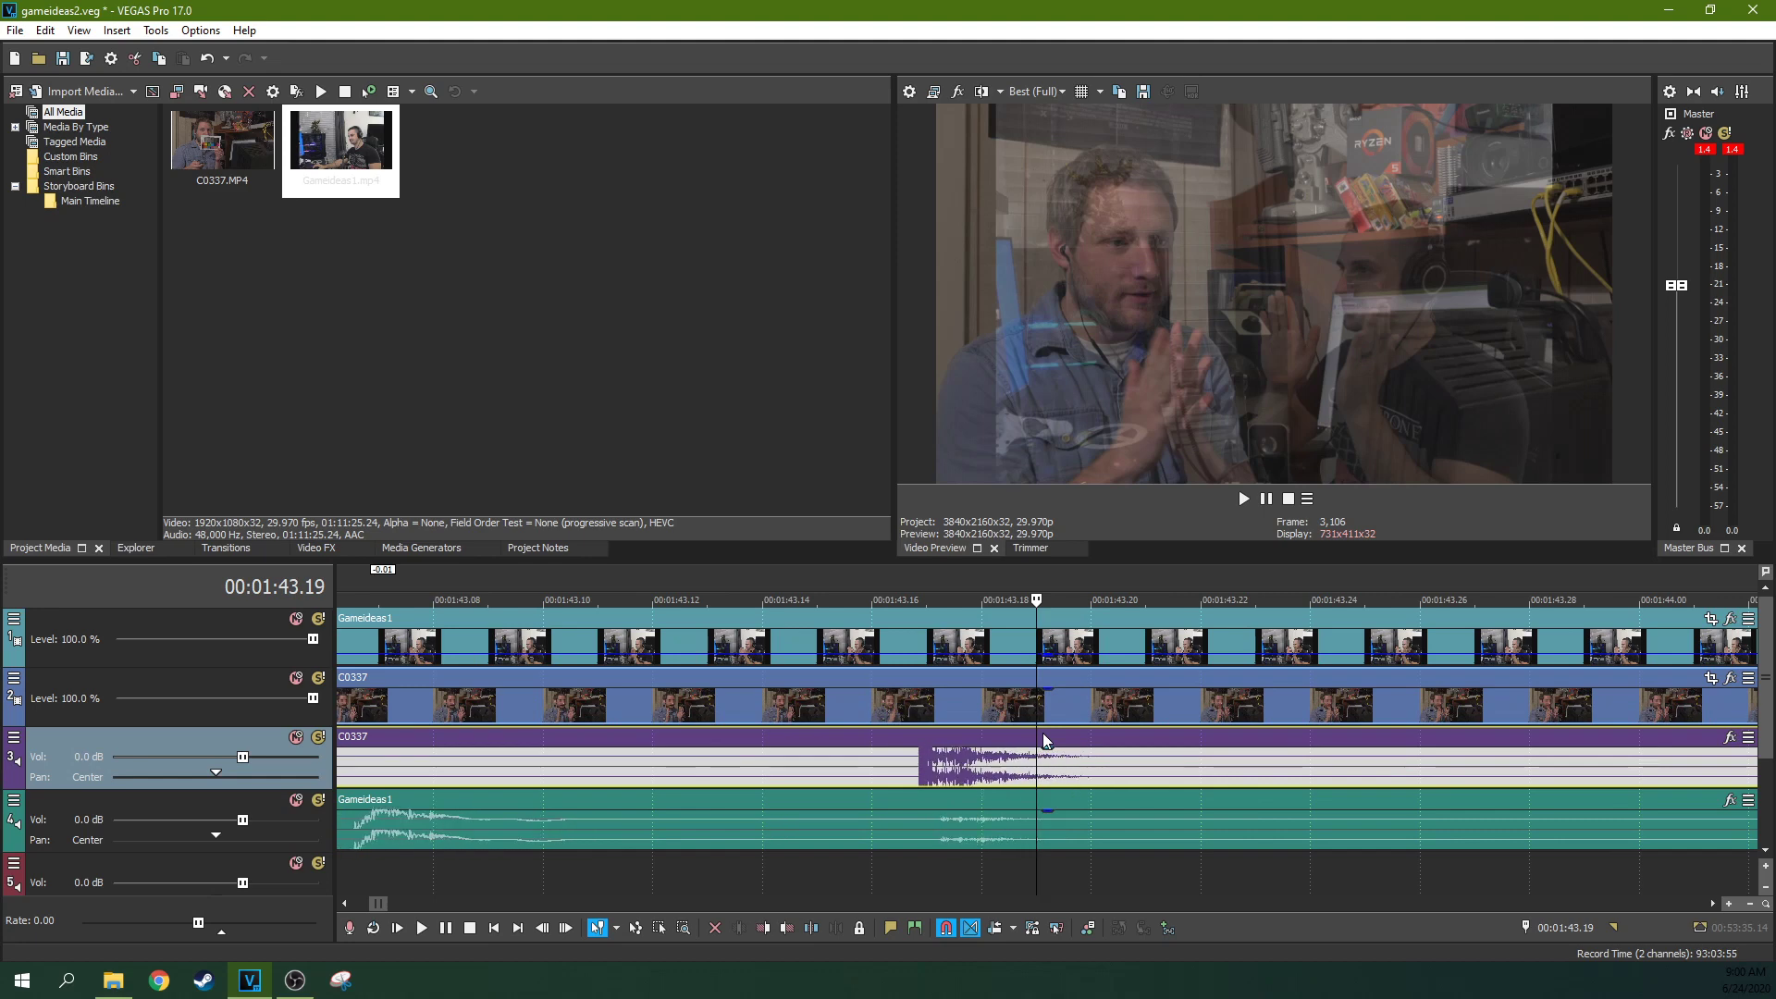
click(924, 818)
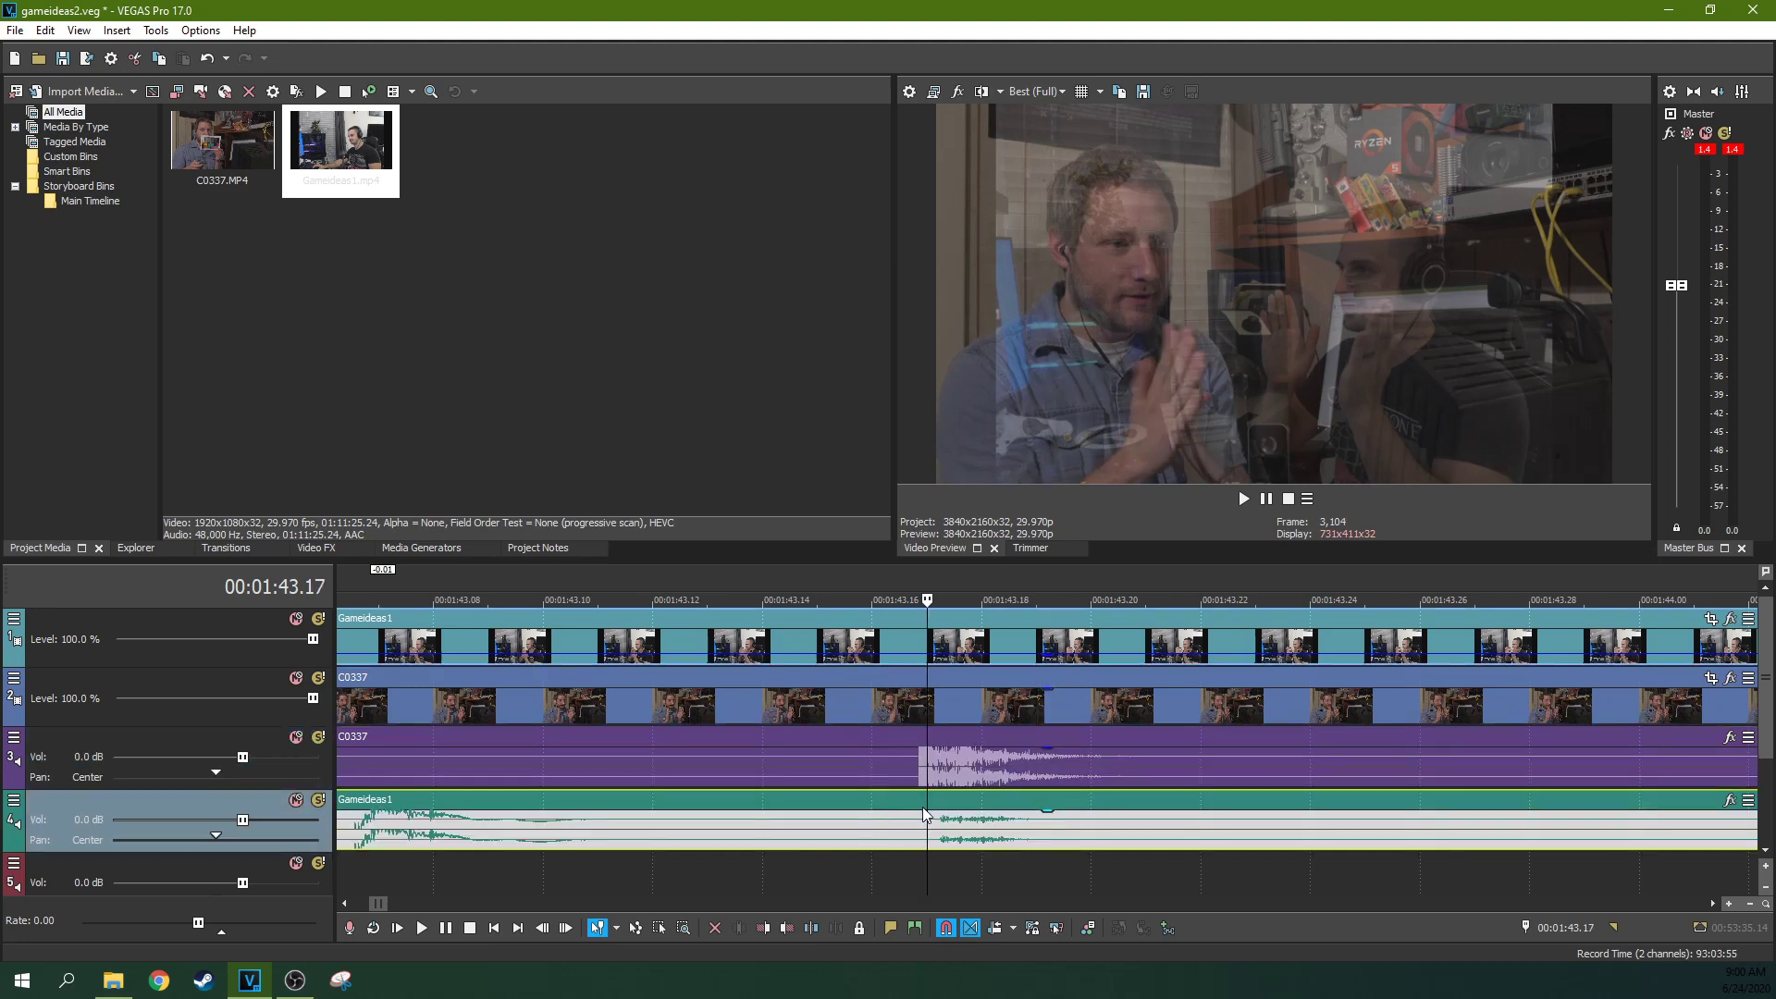
key(Left)
key(Left)
key(Right)
key(Right)
key(Right)
key(Left)
key(Left)
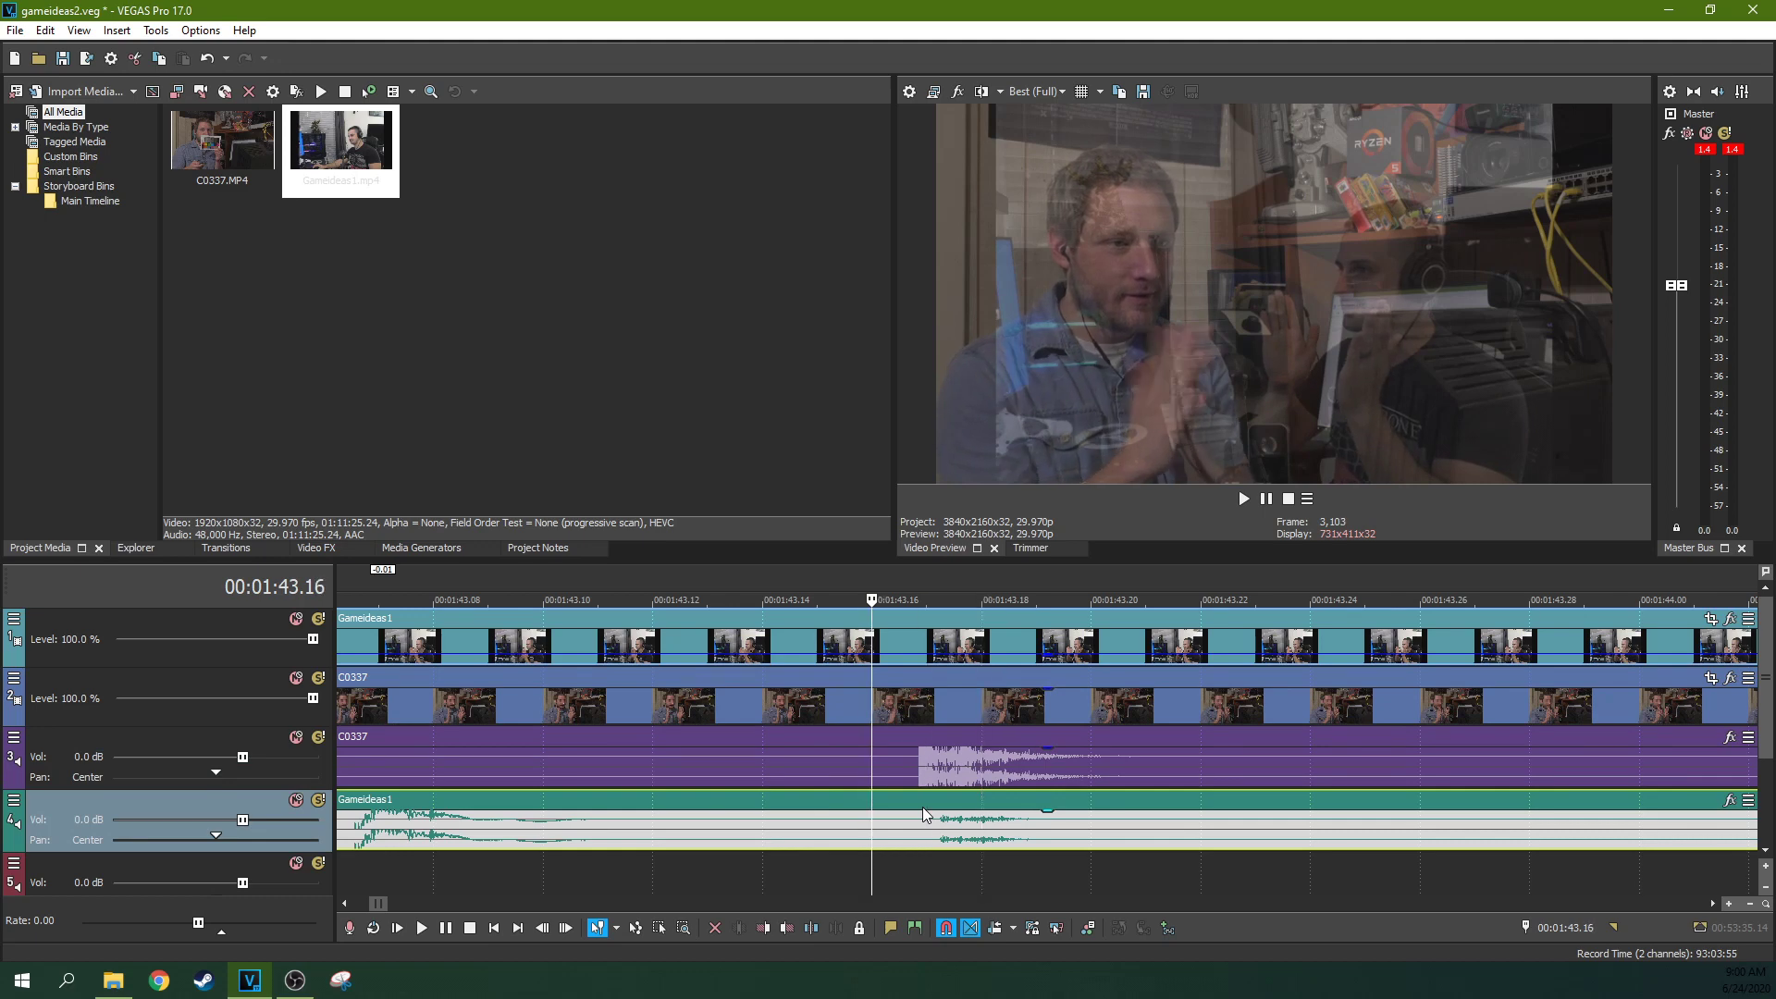
key(Left)
key(Left)
key(Right)
key(Right)
key(Right)
key(Right)
key(Right)
key(Right)
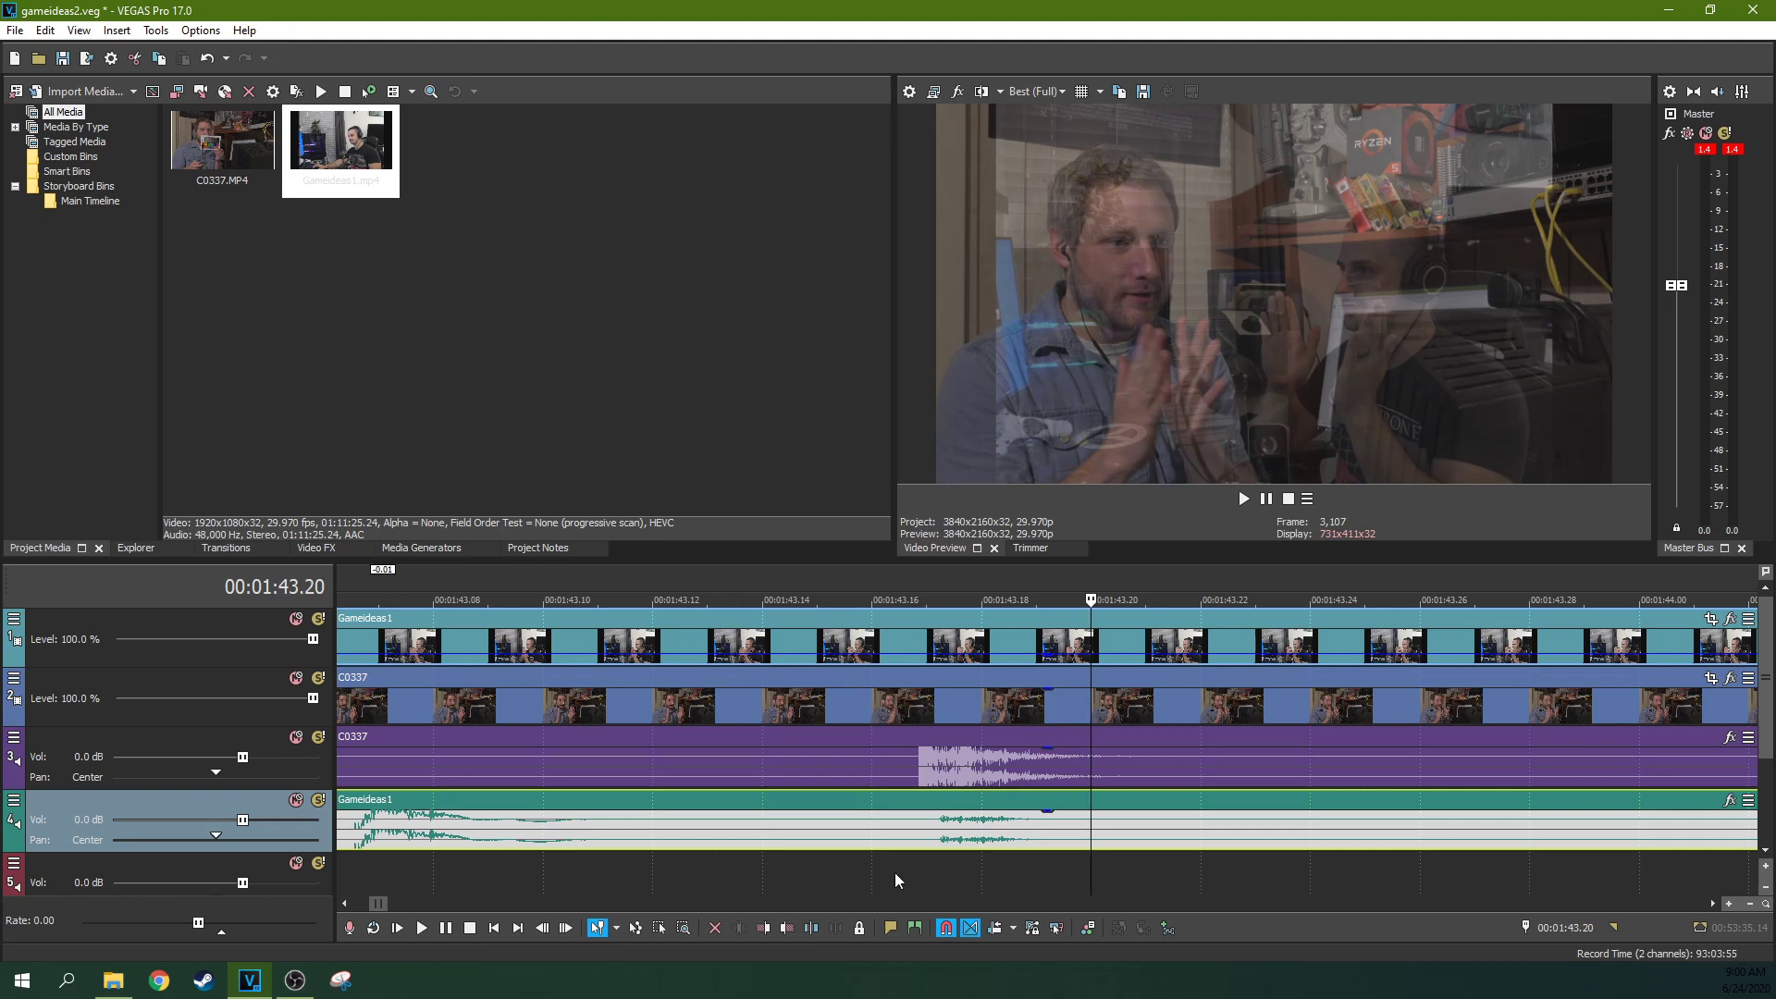
scroll(986, 775, down, 5)
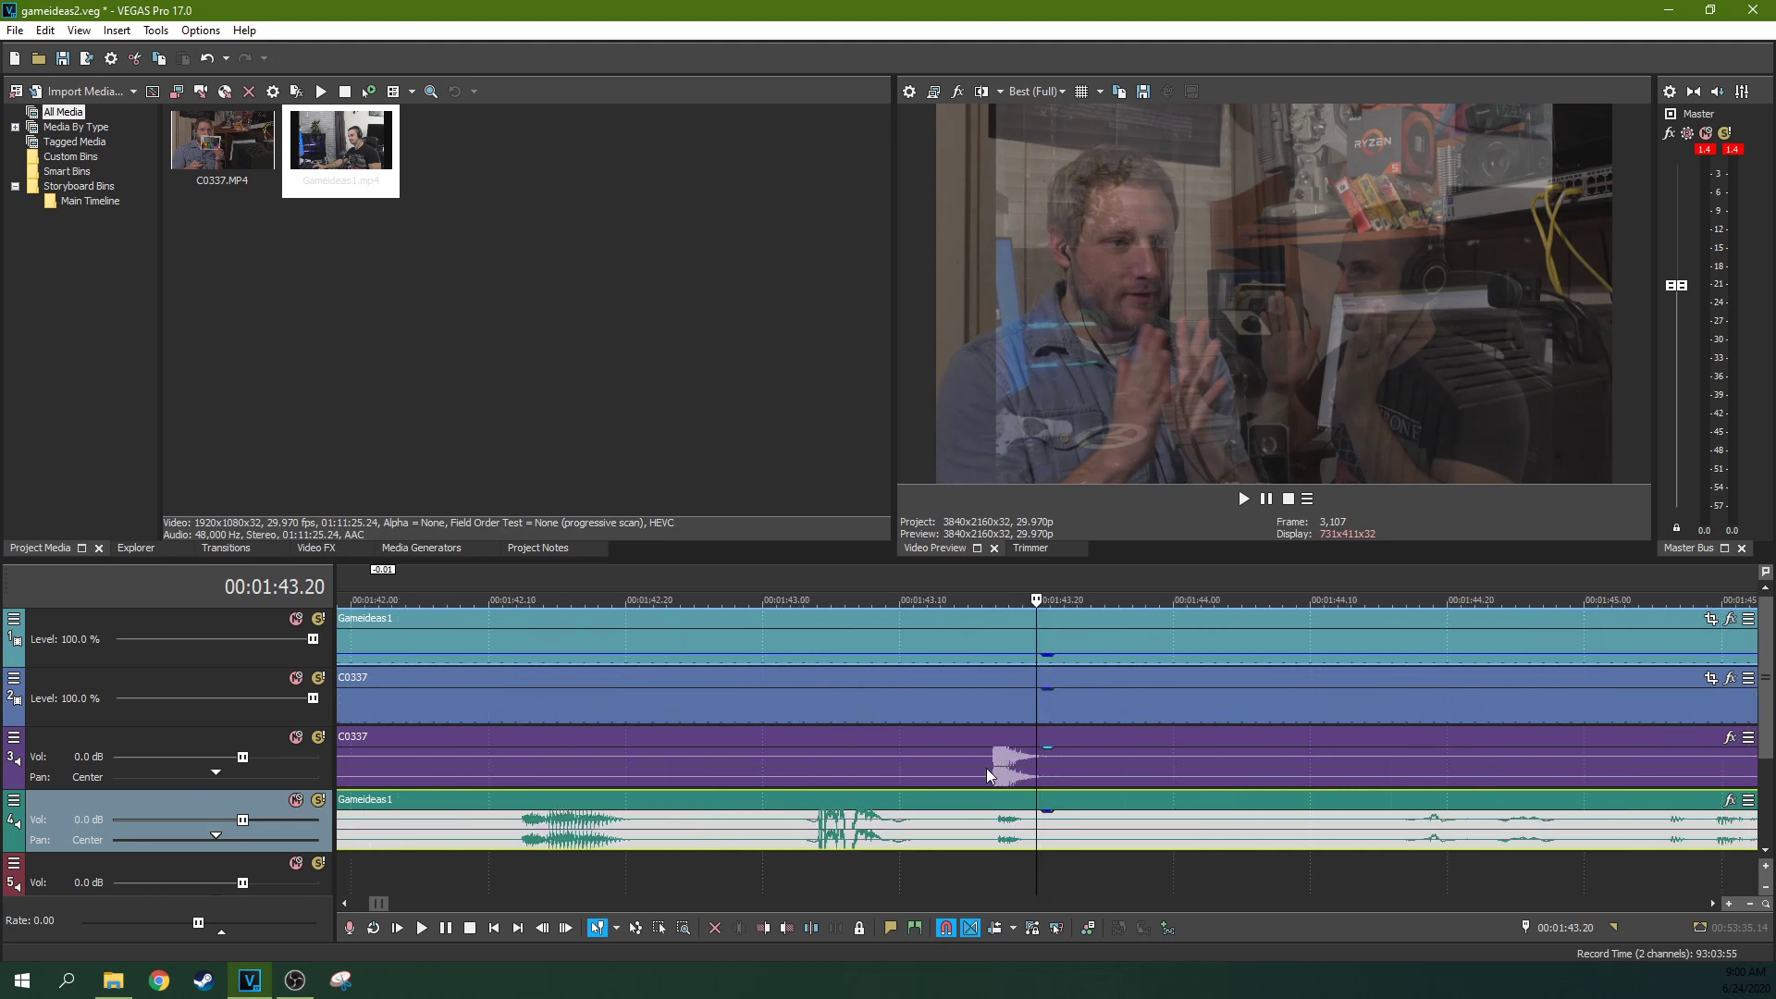
key(Left)
key(Left)
key(Left)
key(Left)
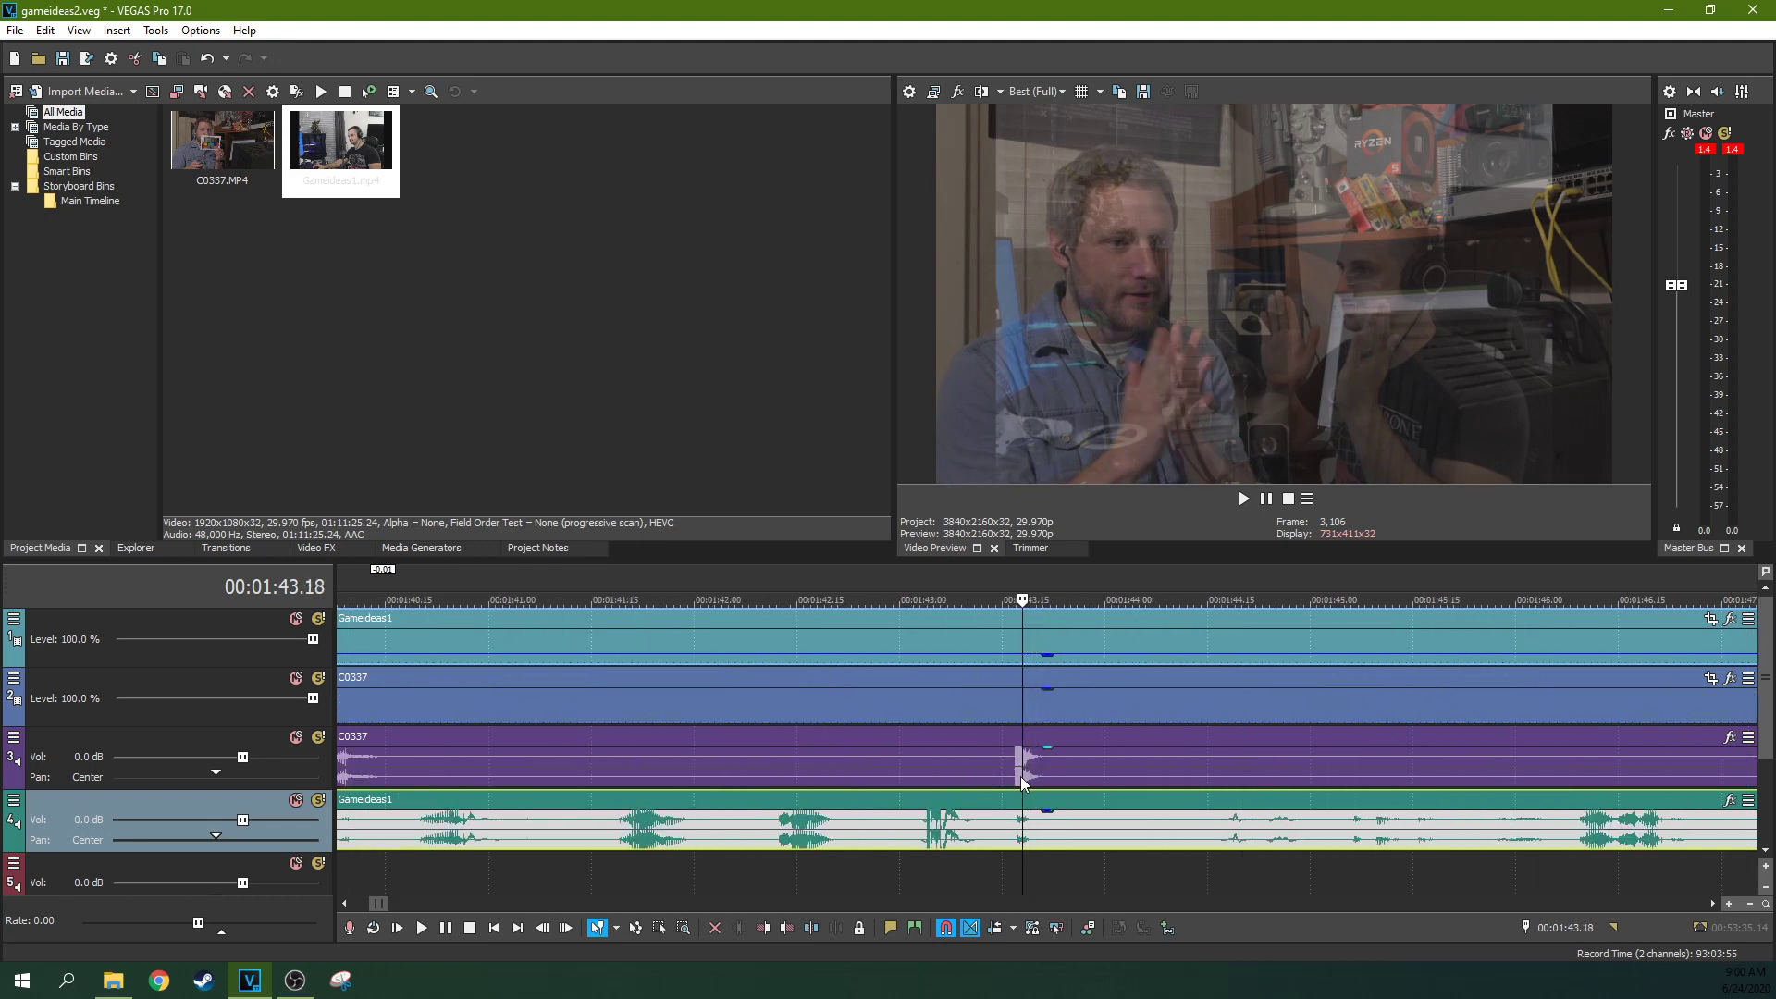
scroll(1019, 775, up, 8)
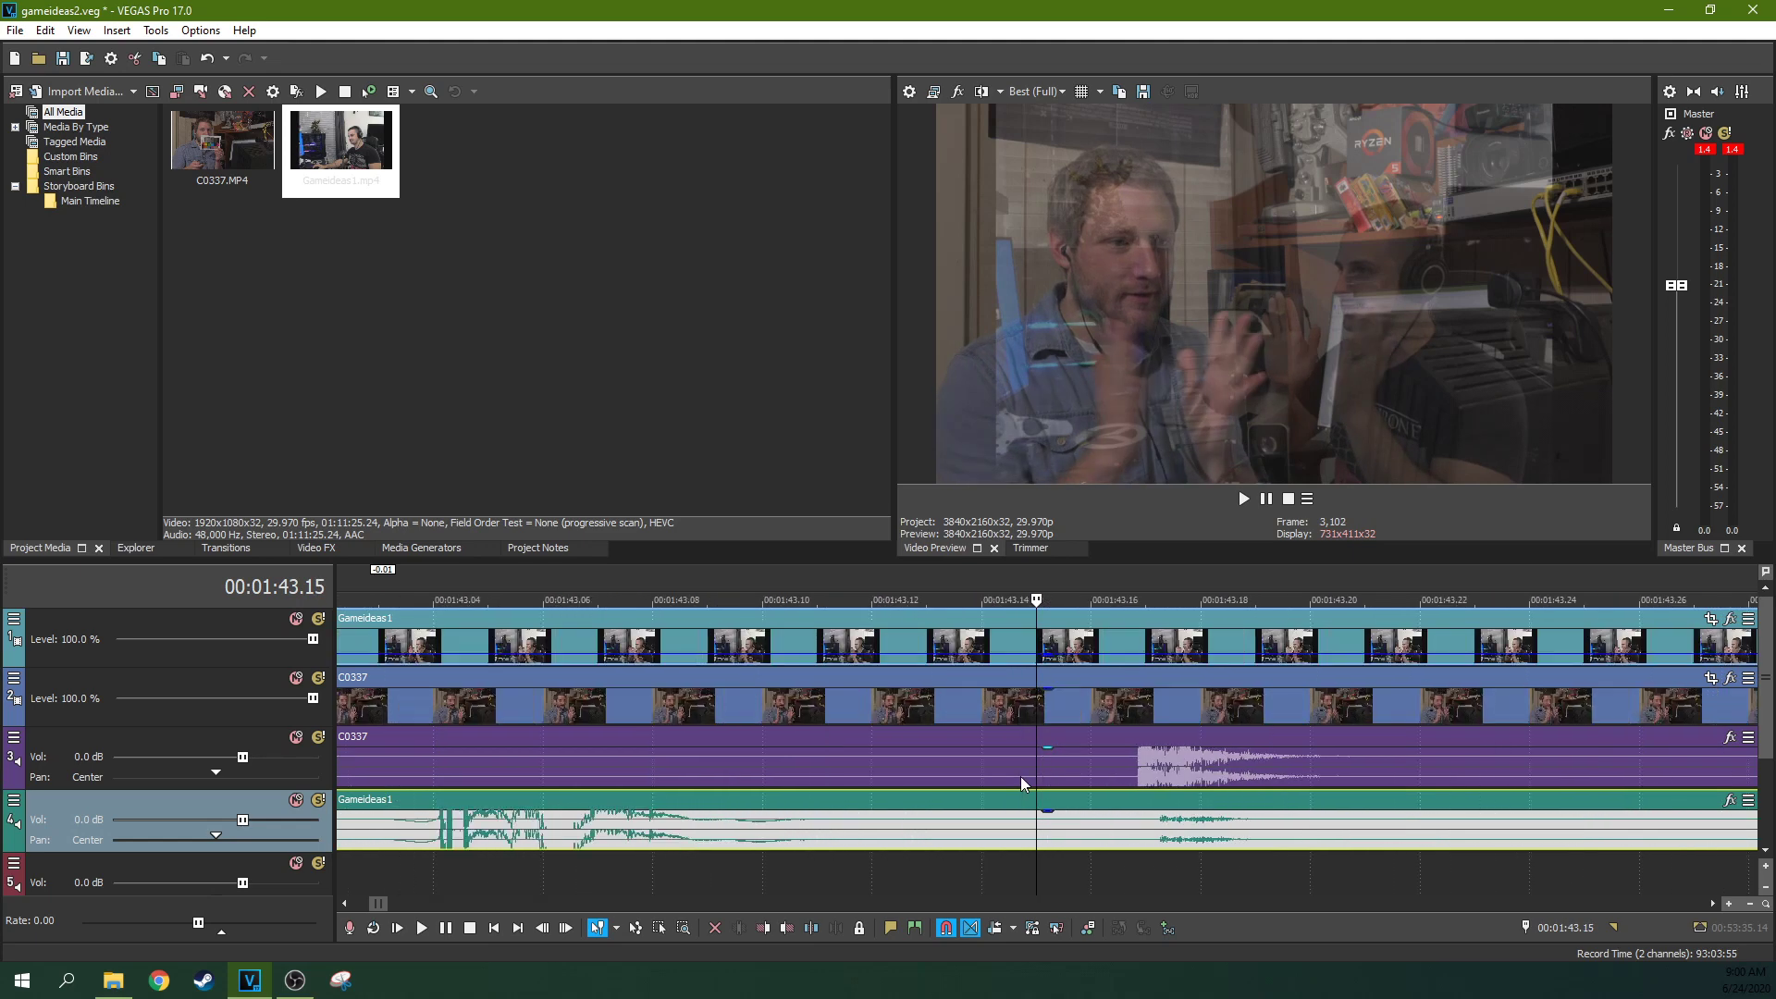
scroll(1019, 775, down, 2)
key(Left)
key(Left)
key(Left)
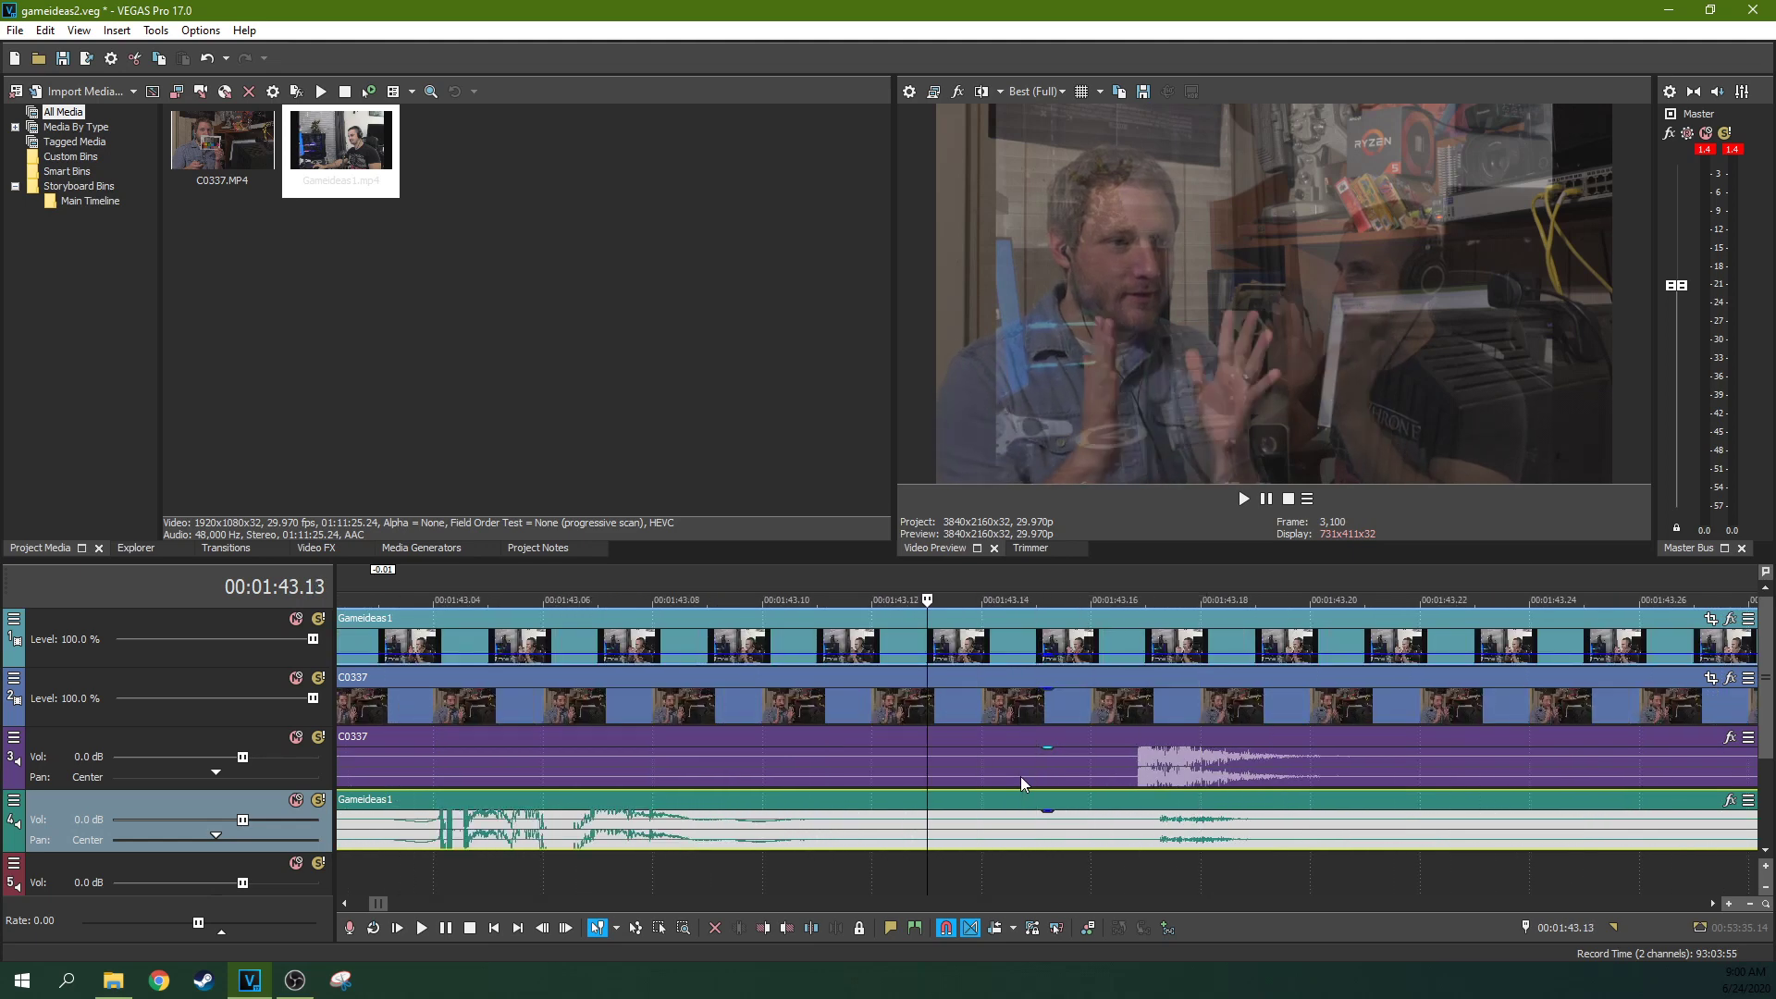
scroll(1019, 775, up, 2)
key(Right)
key(Right)
key(Right)
key(Right)
key(Right)
key(Right)
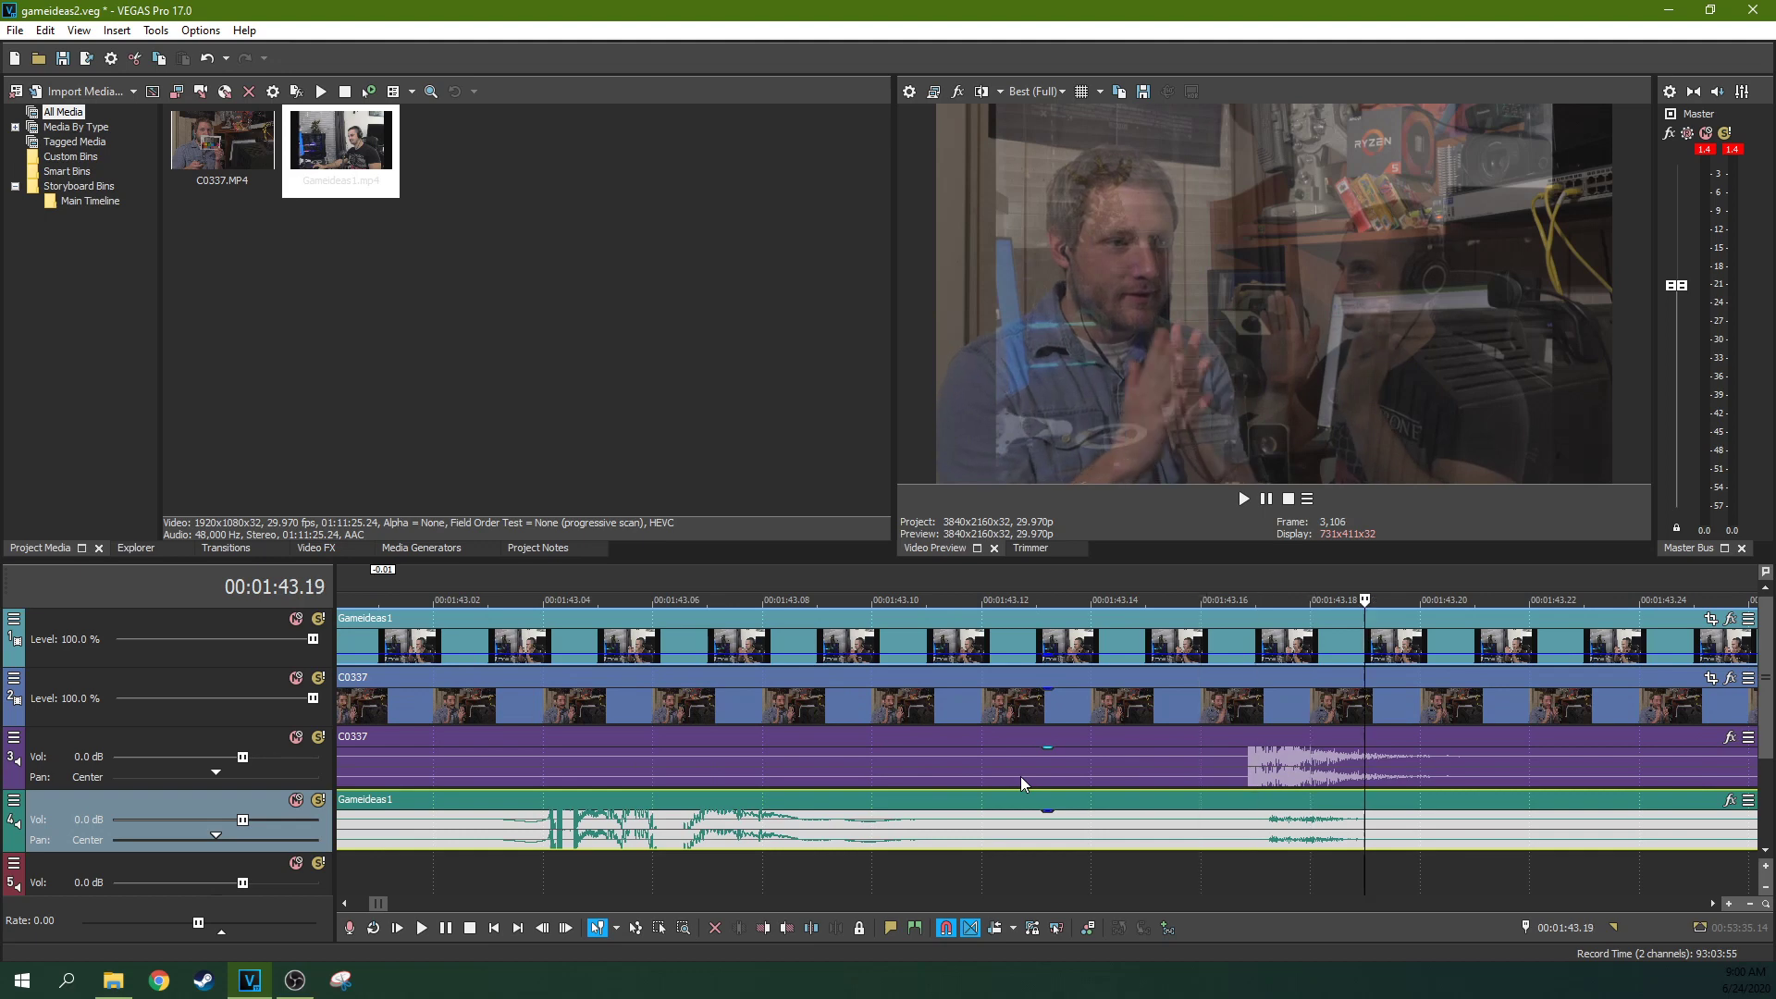
scroll(1110, 763, up, 2)
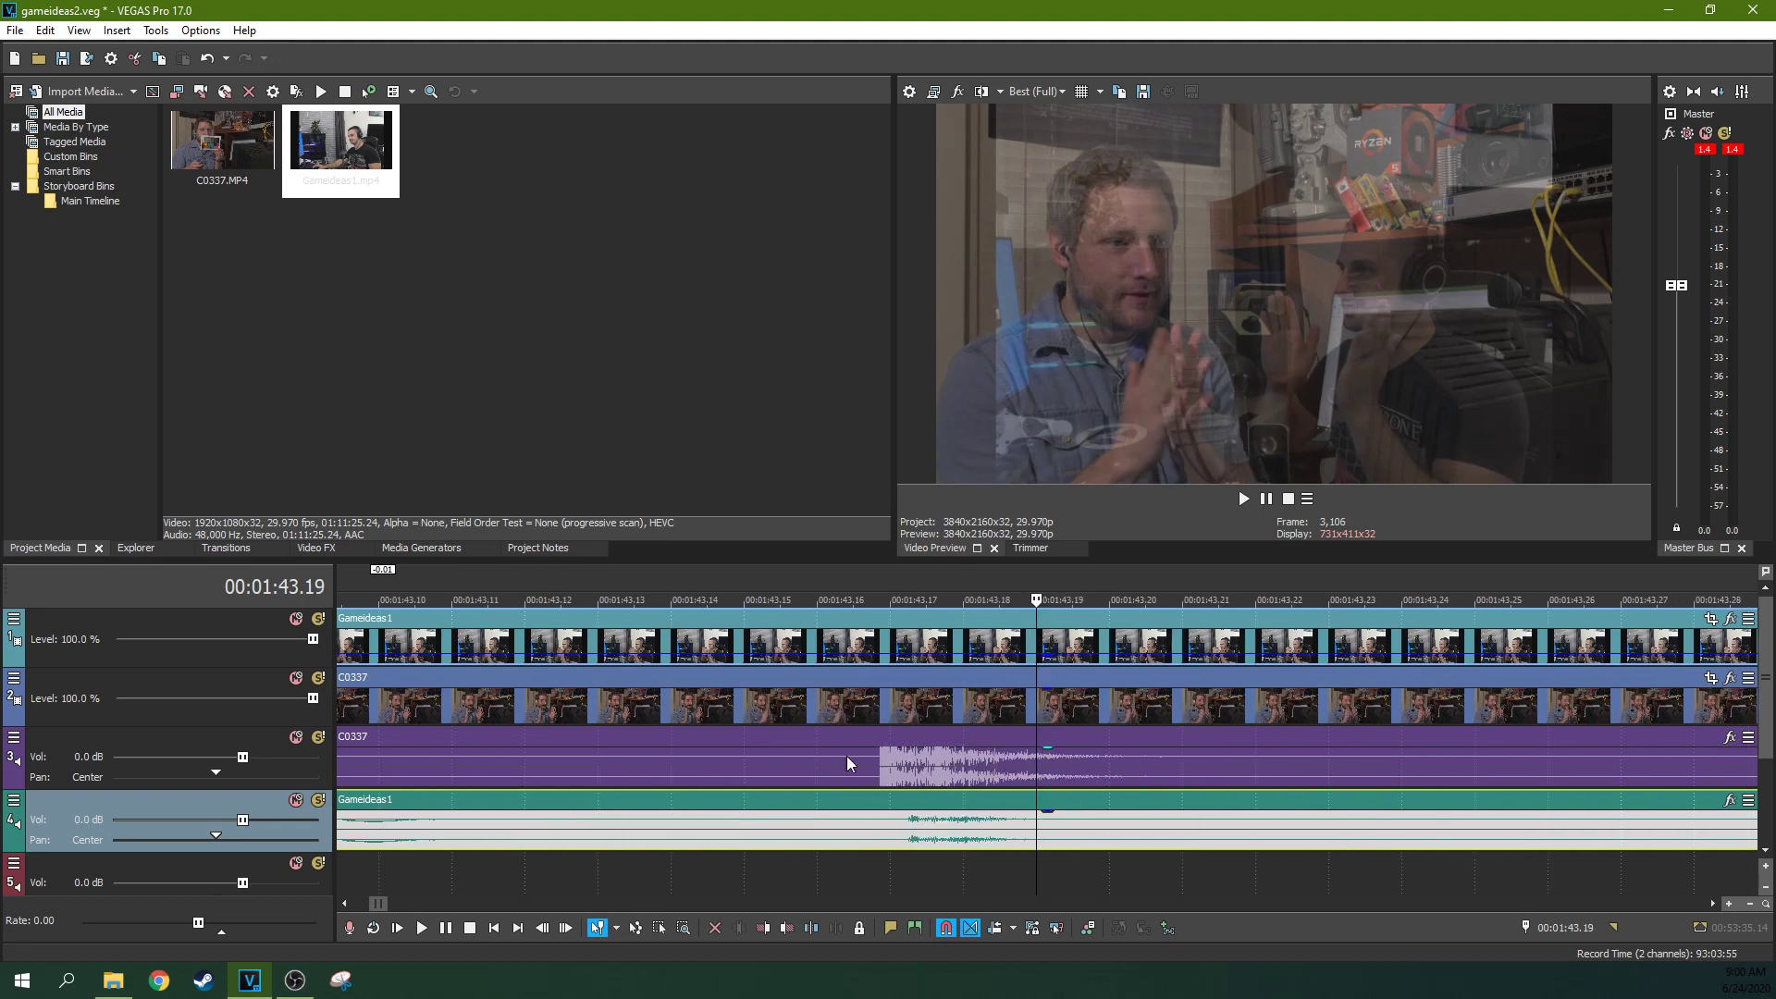
click(869, 775)
key(Left)
key(Right)
key(Right)
key(Right)
key(Right)
key(Right)
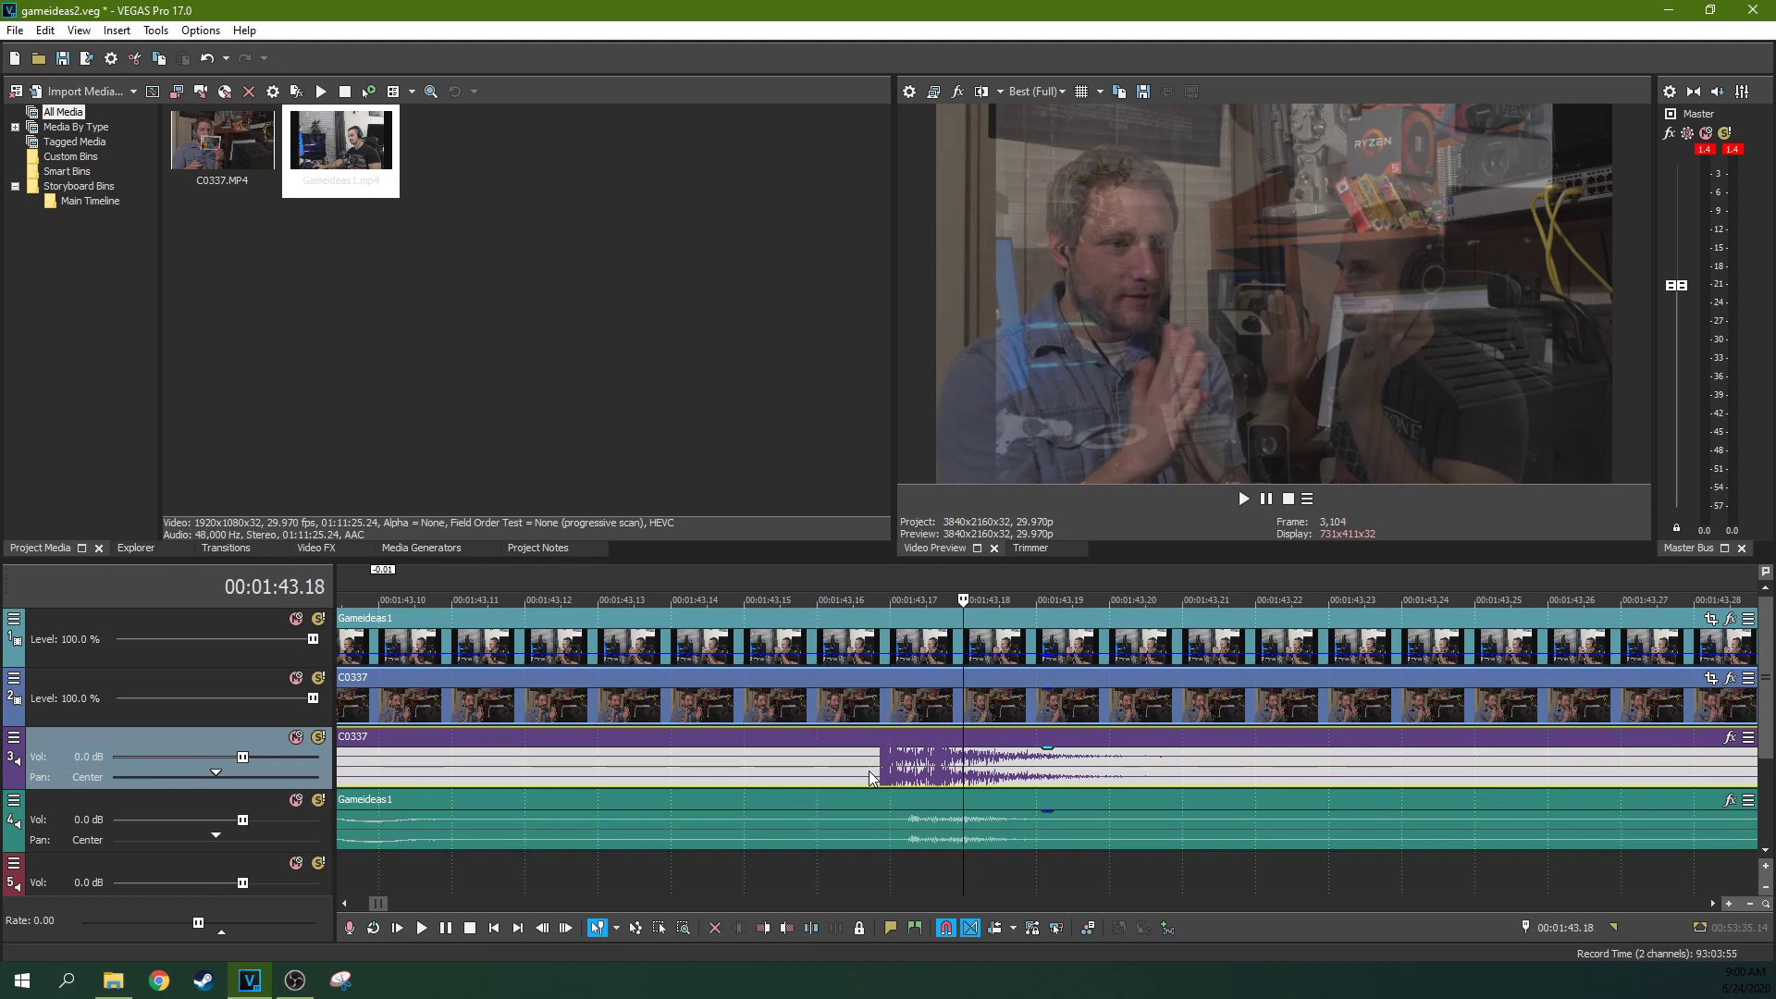
key(Right)
key(Right)
key(Right)
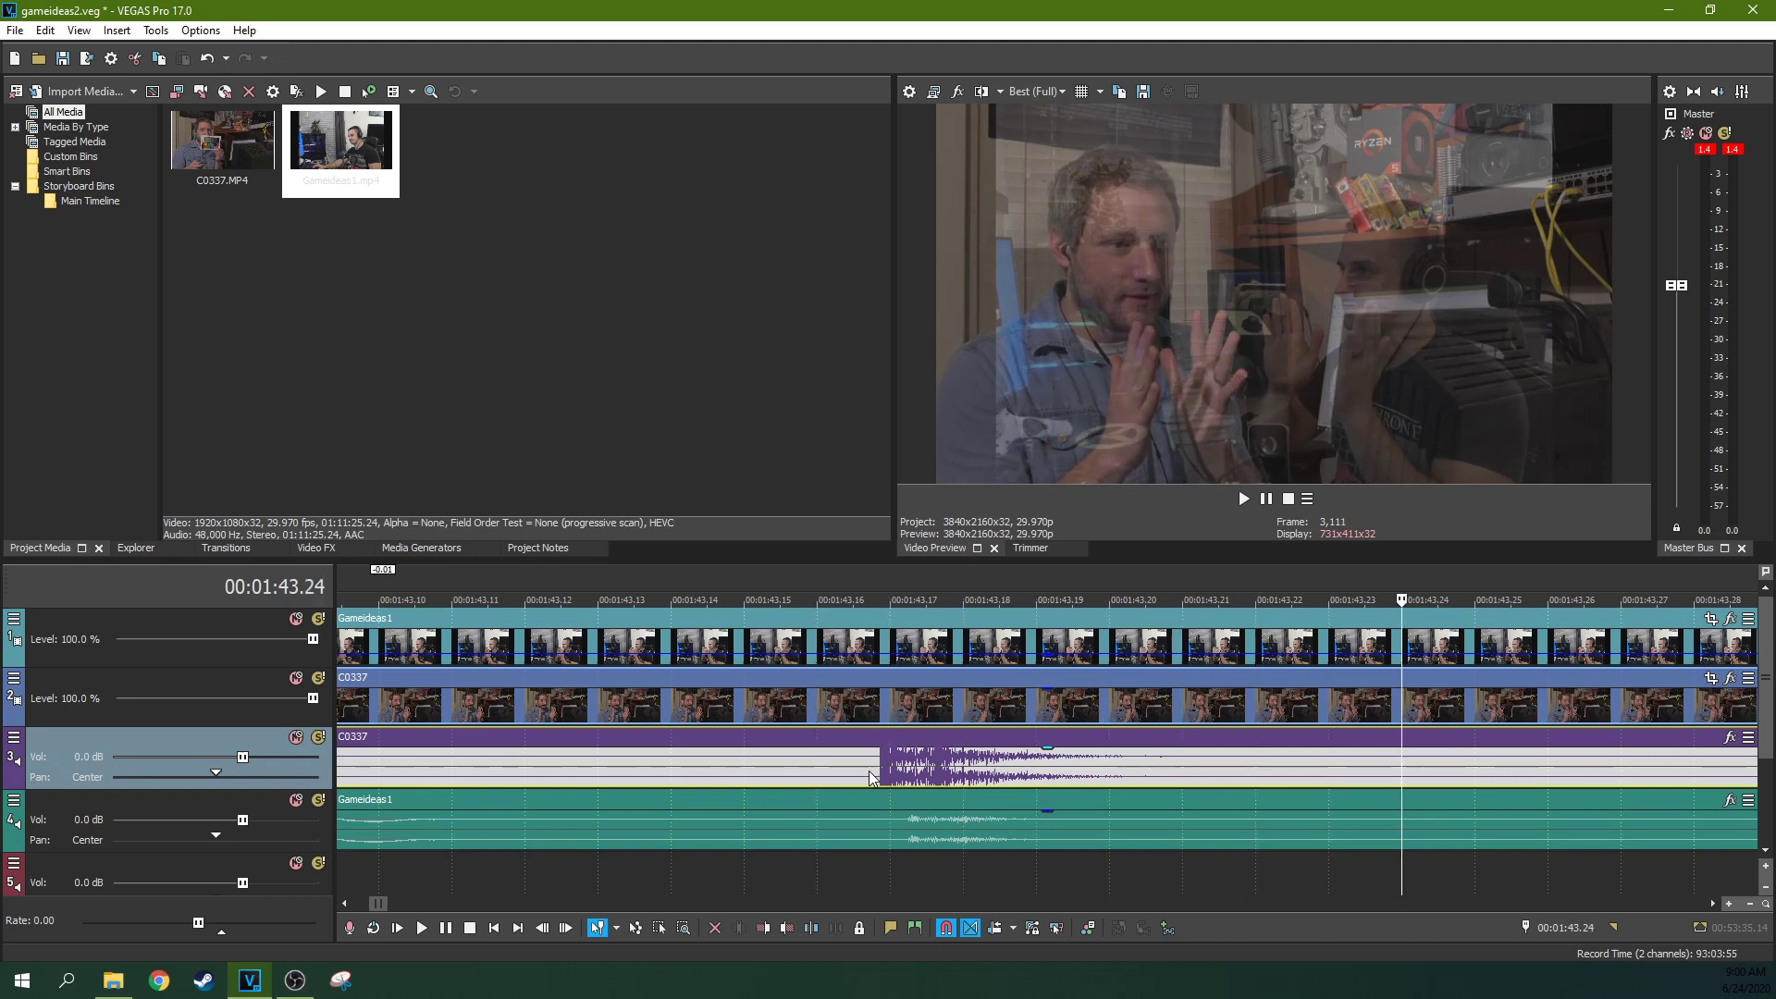
scroll(869, 775, down, 3)
scroll(868, 775, down, 6)
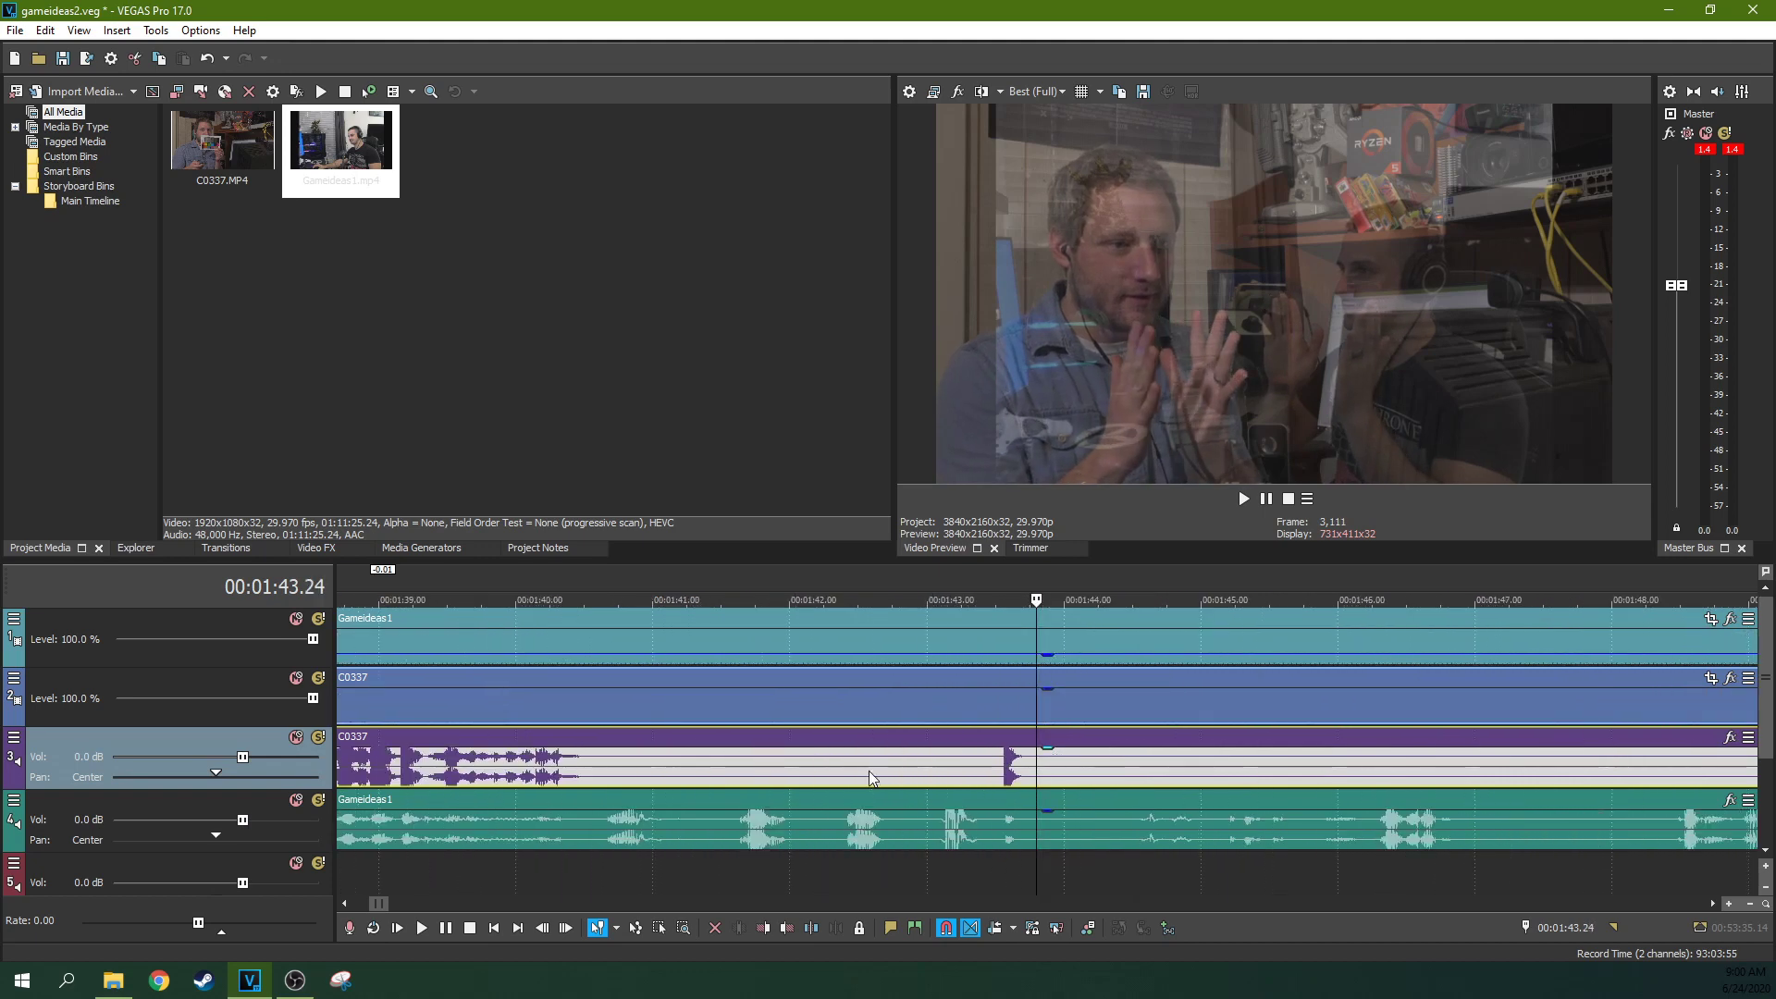
scroll(869, 775, down, 4)
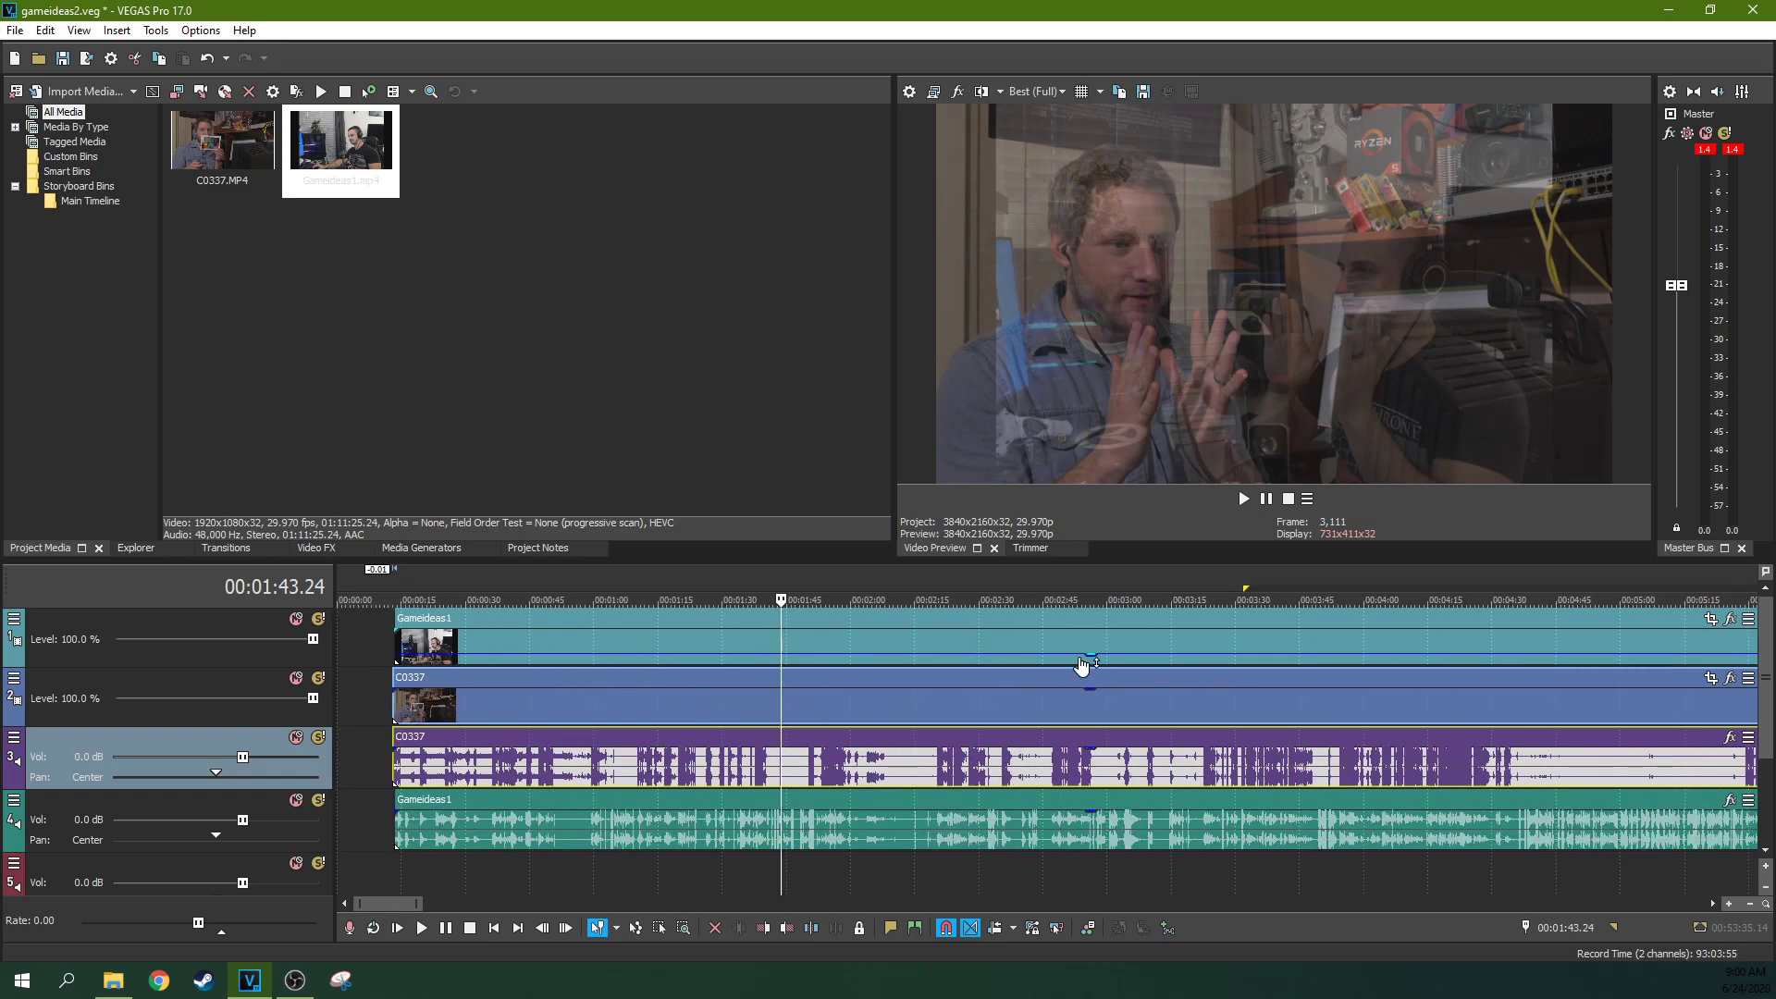
Step: Restore Gameideas1 to 100% opacity, select all four synced events, and shift them right together
drag(1091, 655, 1089, 621)
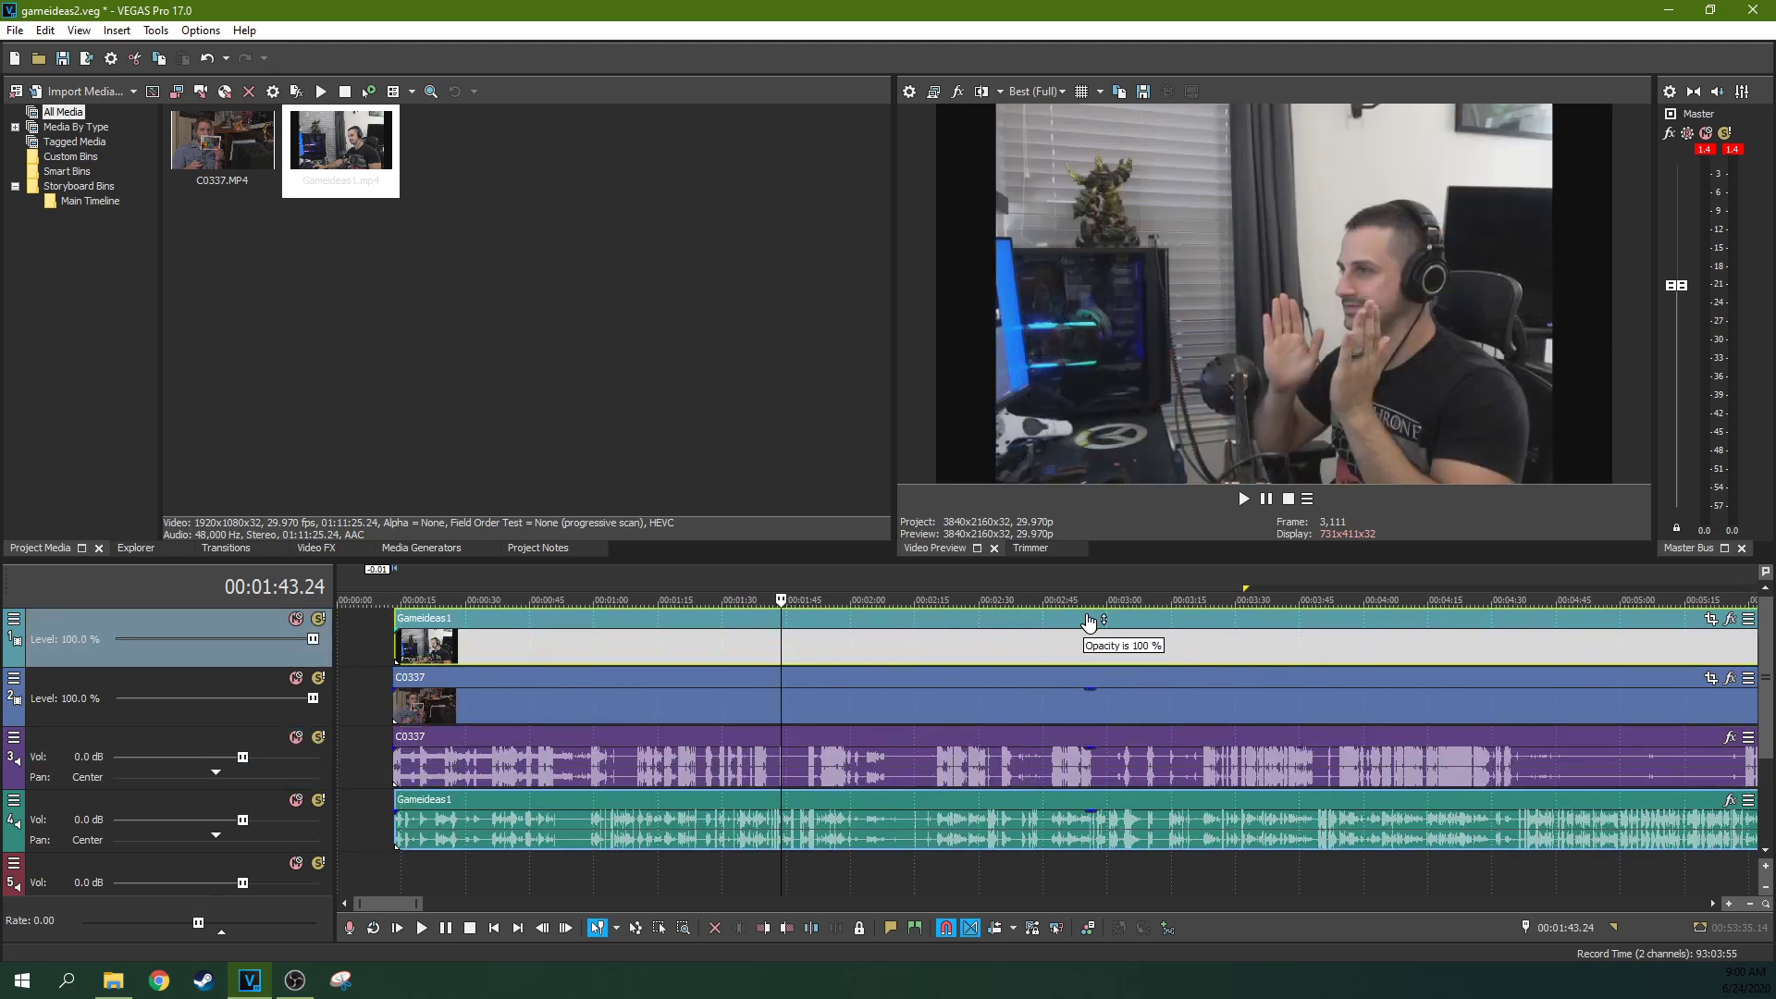
ctrl+click(664, 801)
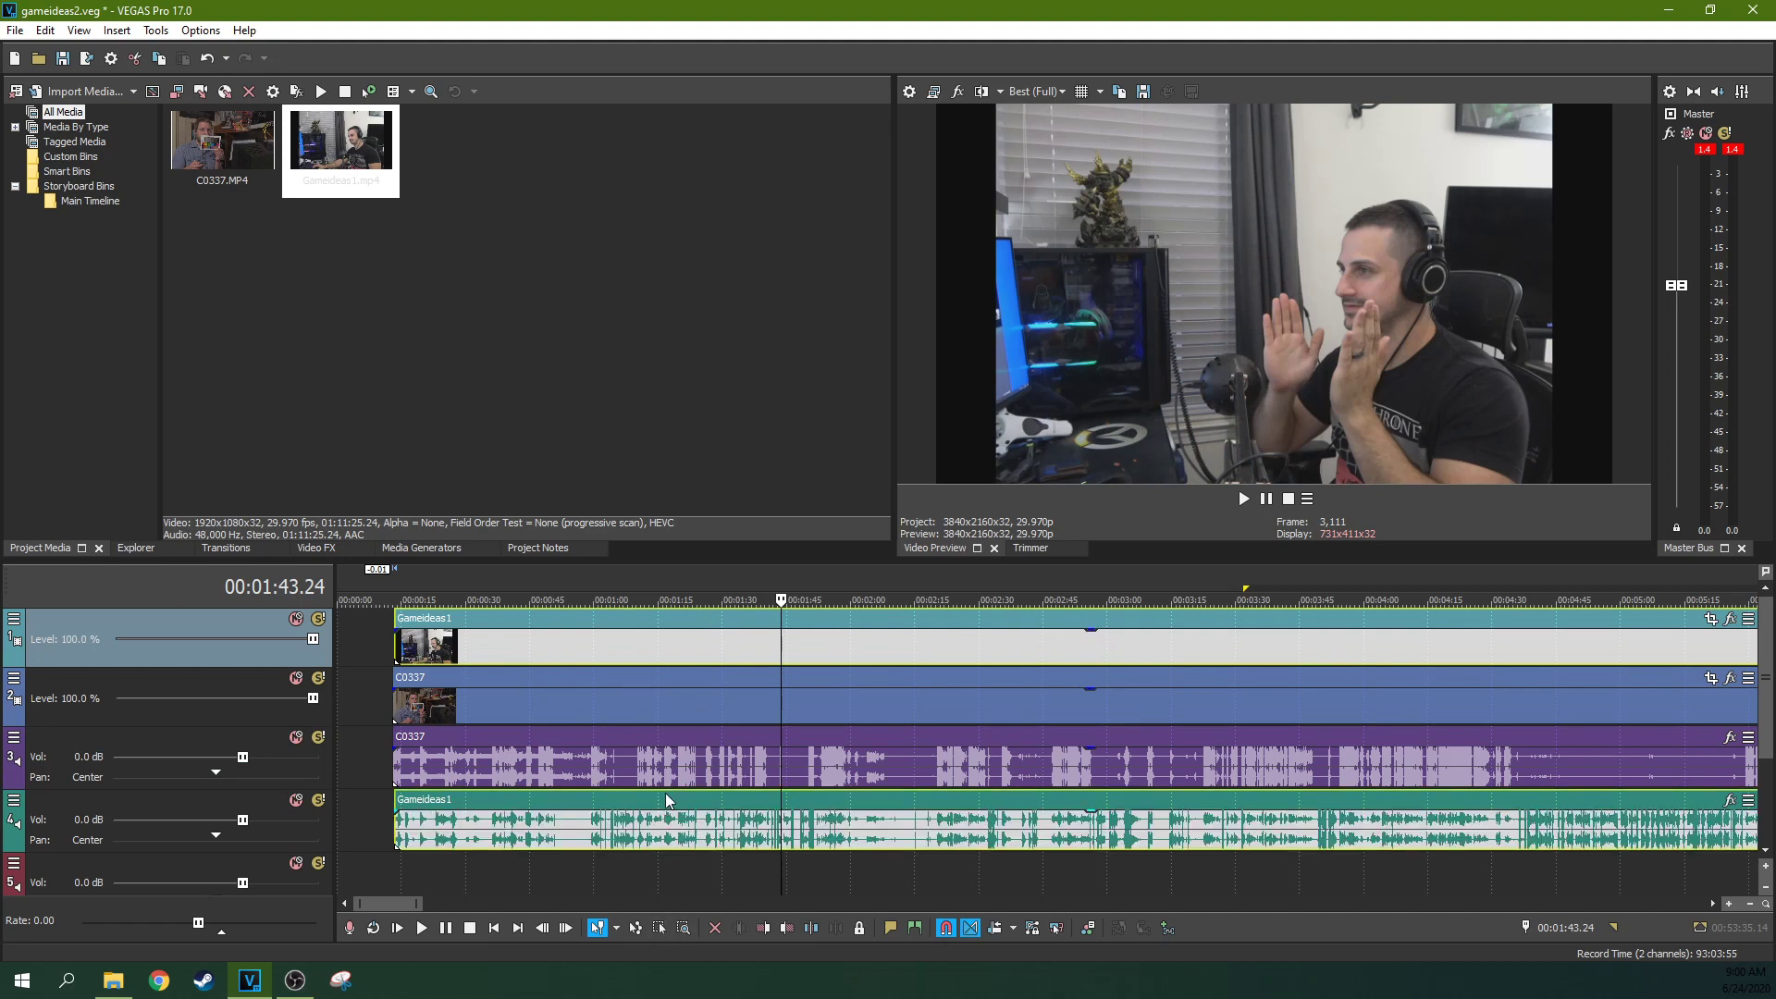
ctrl+click(674, 740)
ctrl+click(682, 673)
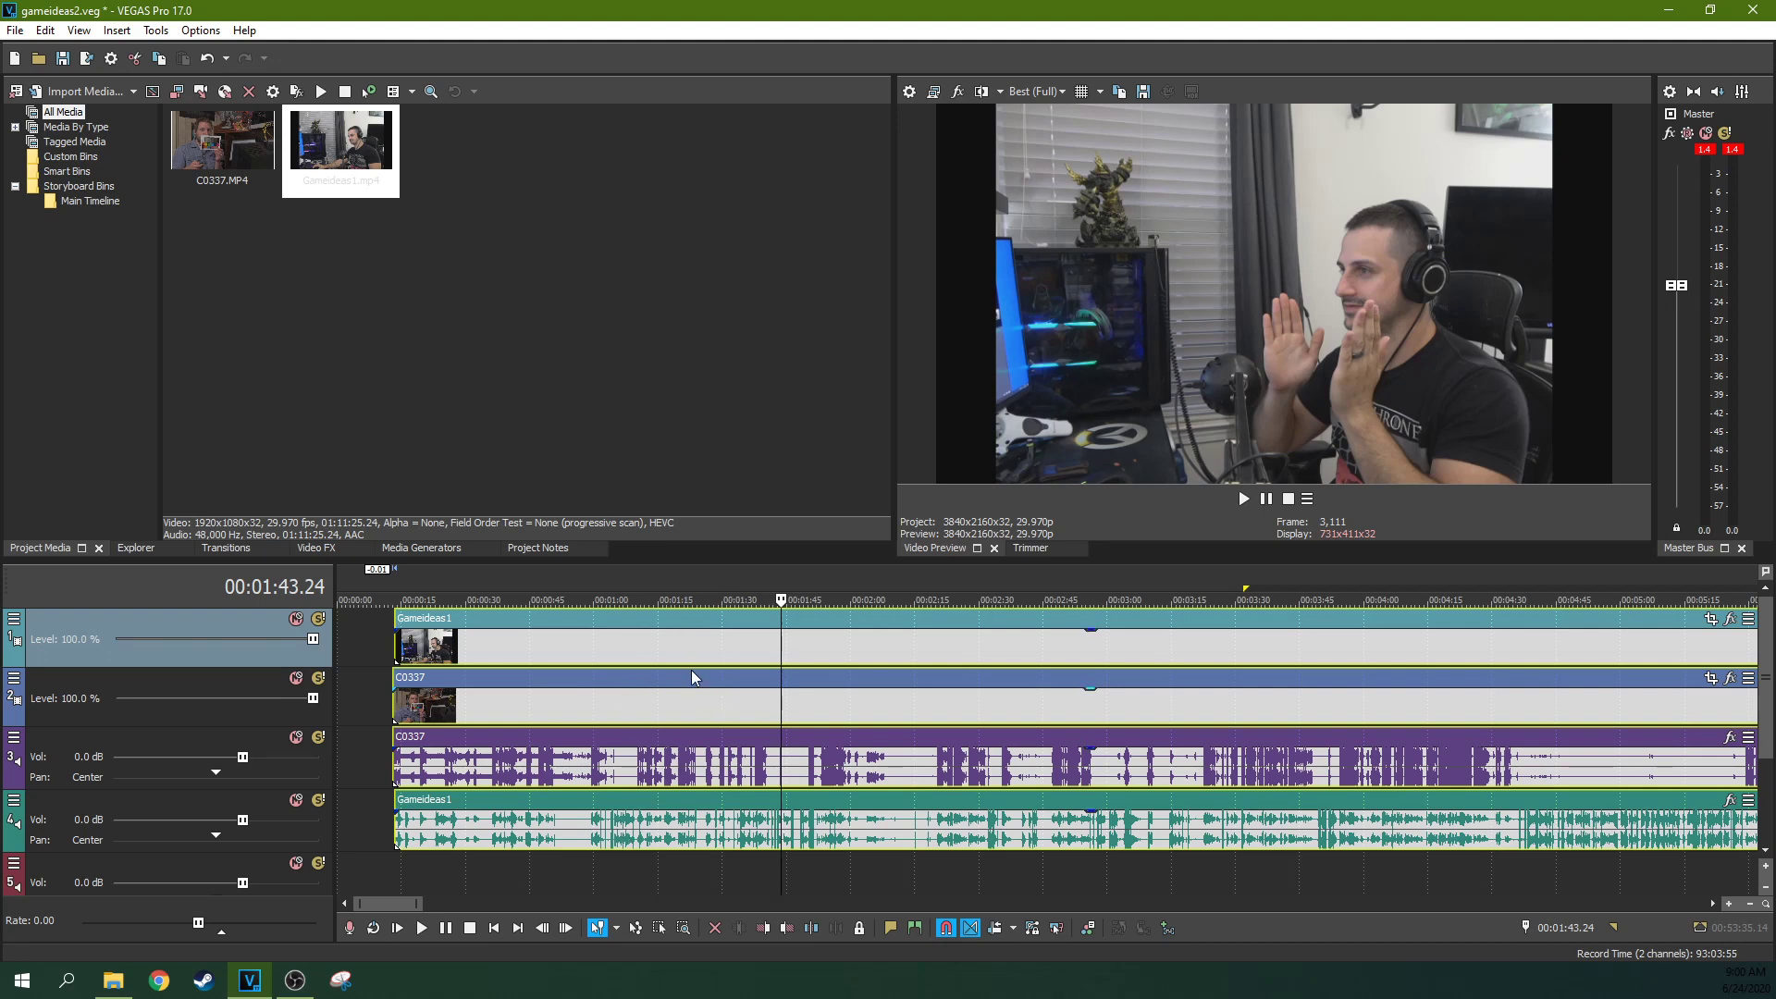
click(370, 649)
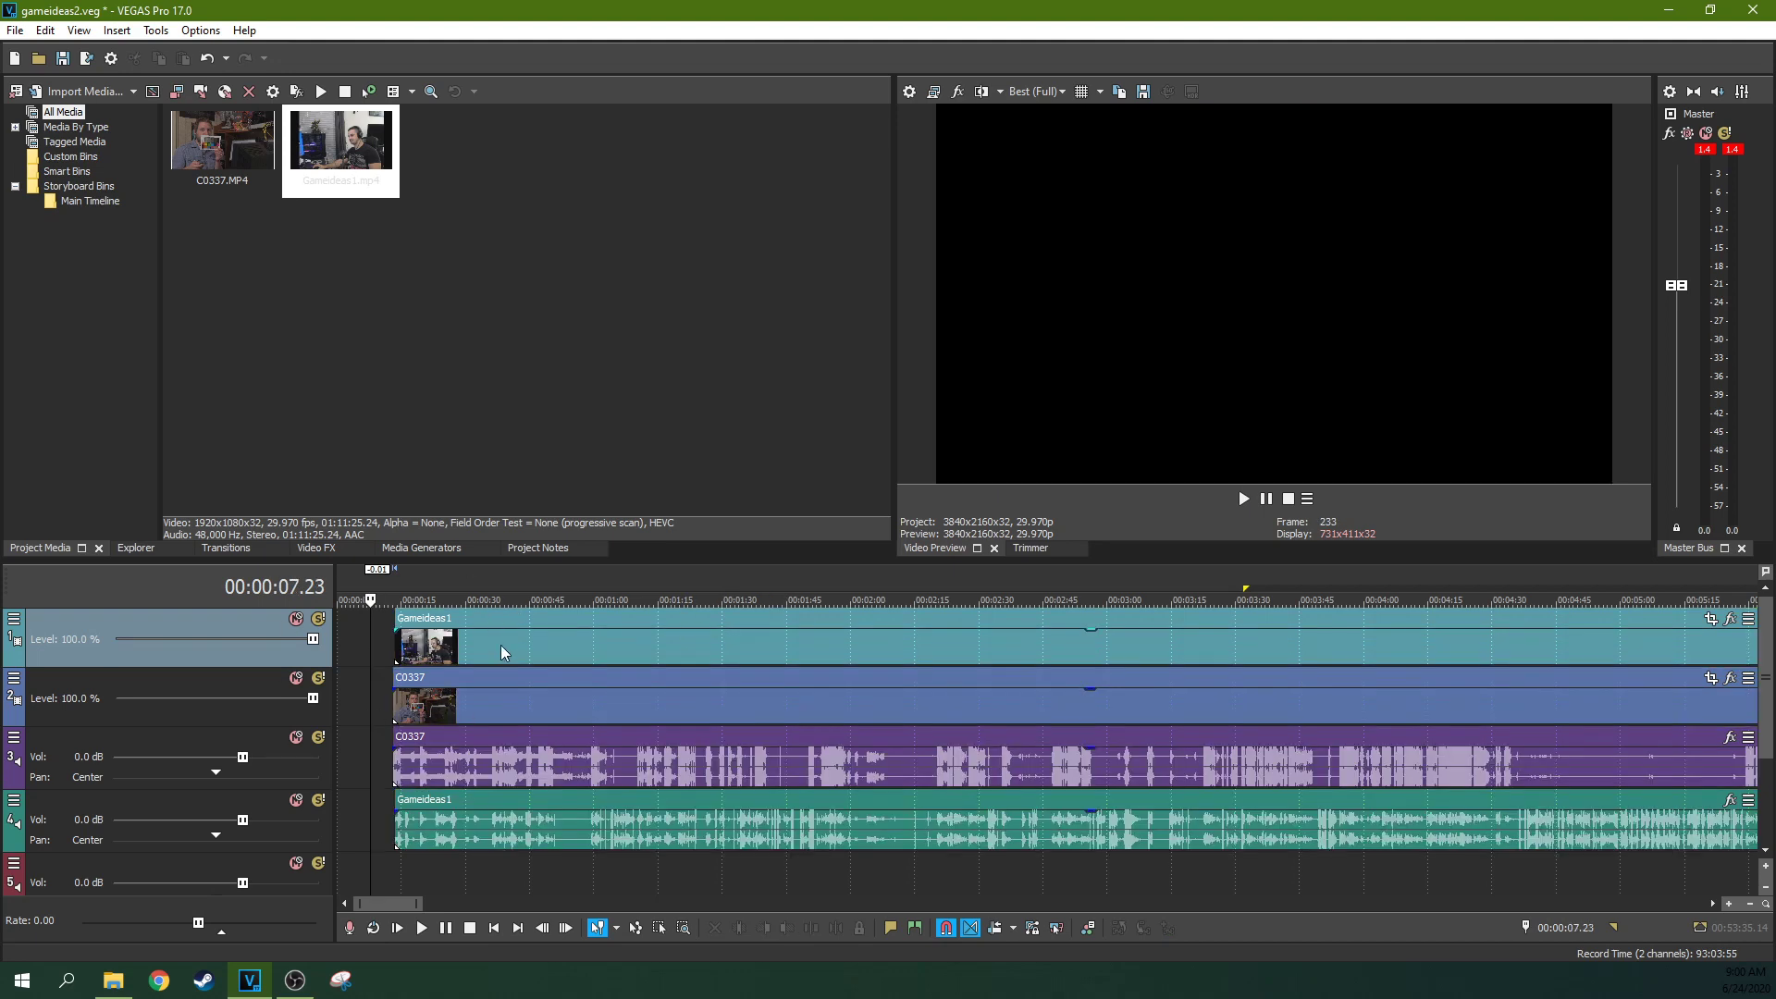
drag(500, 636, 545, 624)
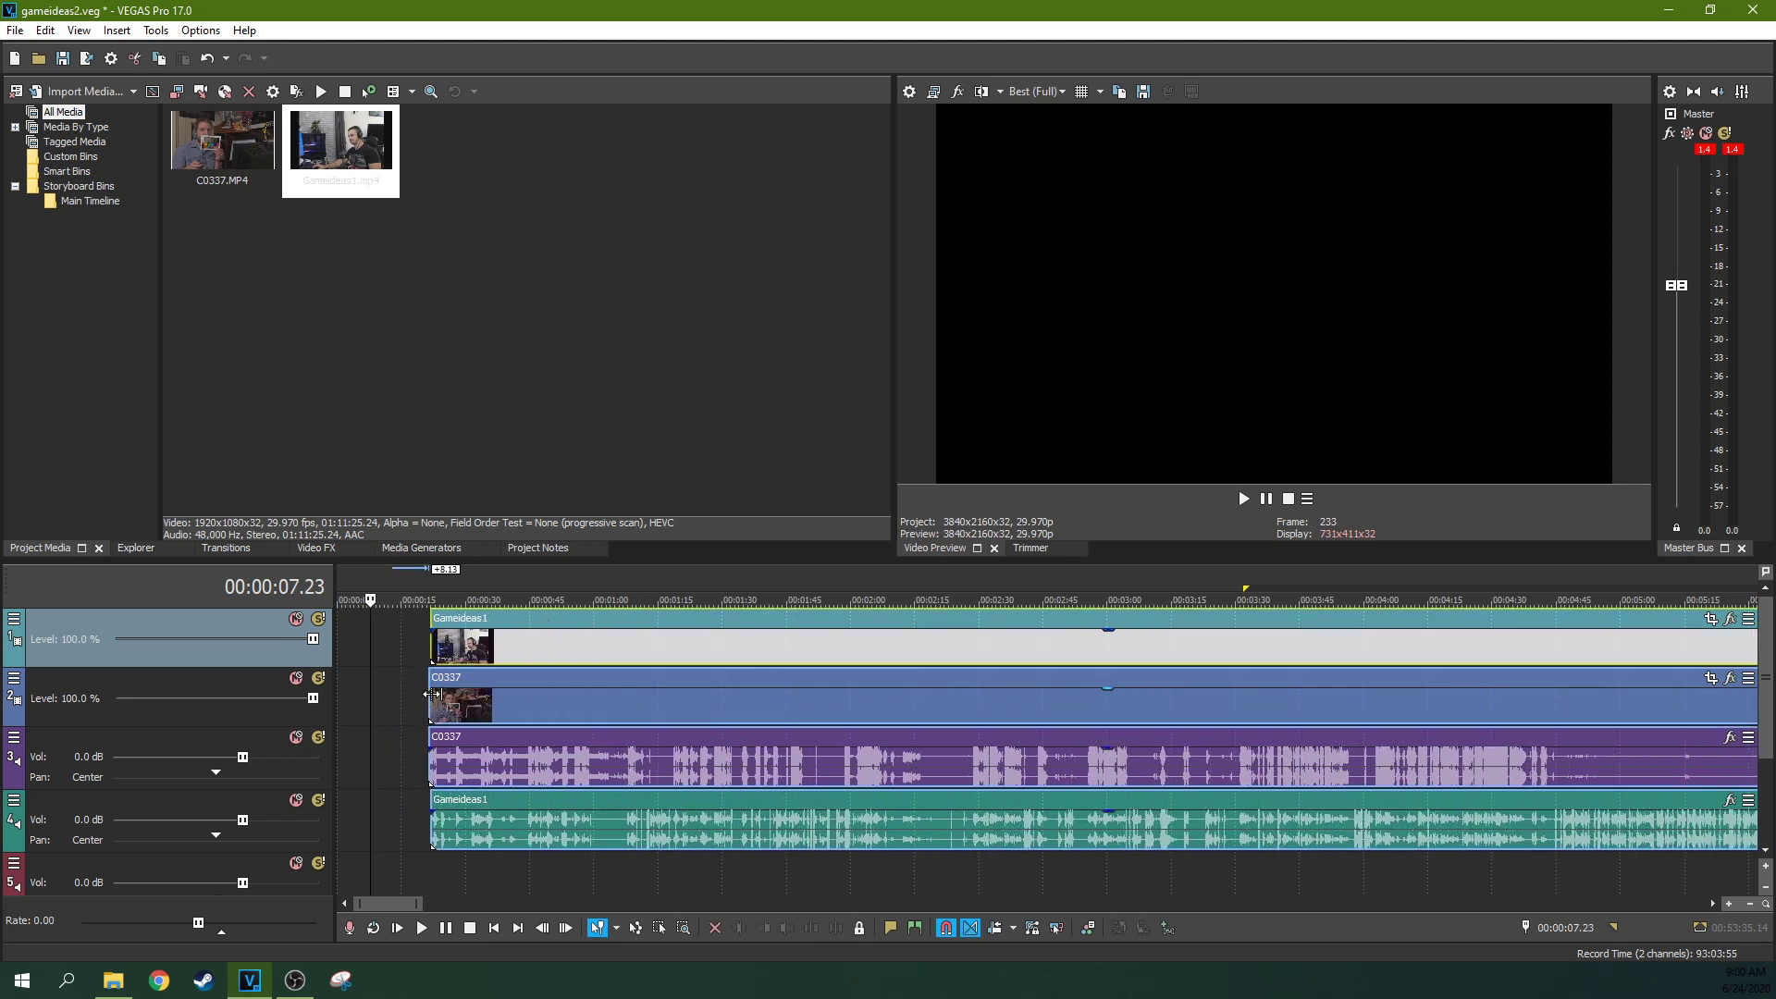
mouse_move(459, 690)
mouse_down()
mouse_move(603, 690)
mouse_move(481, 690)
mouse_up()
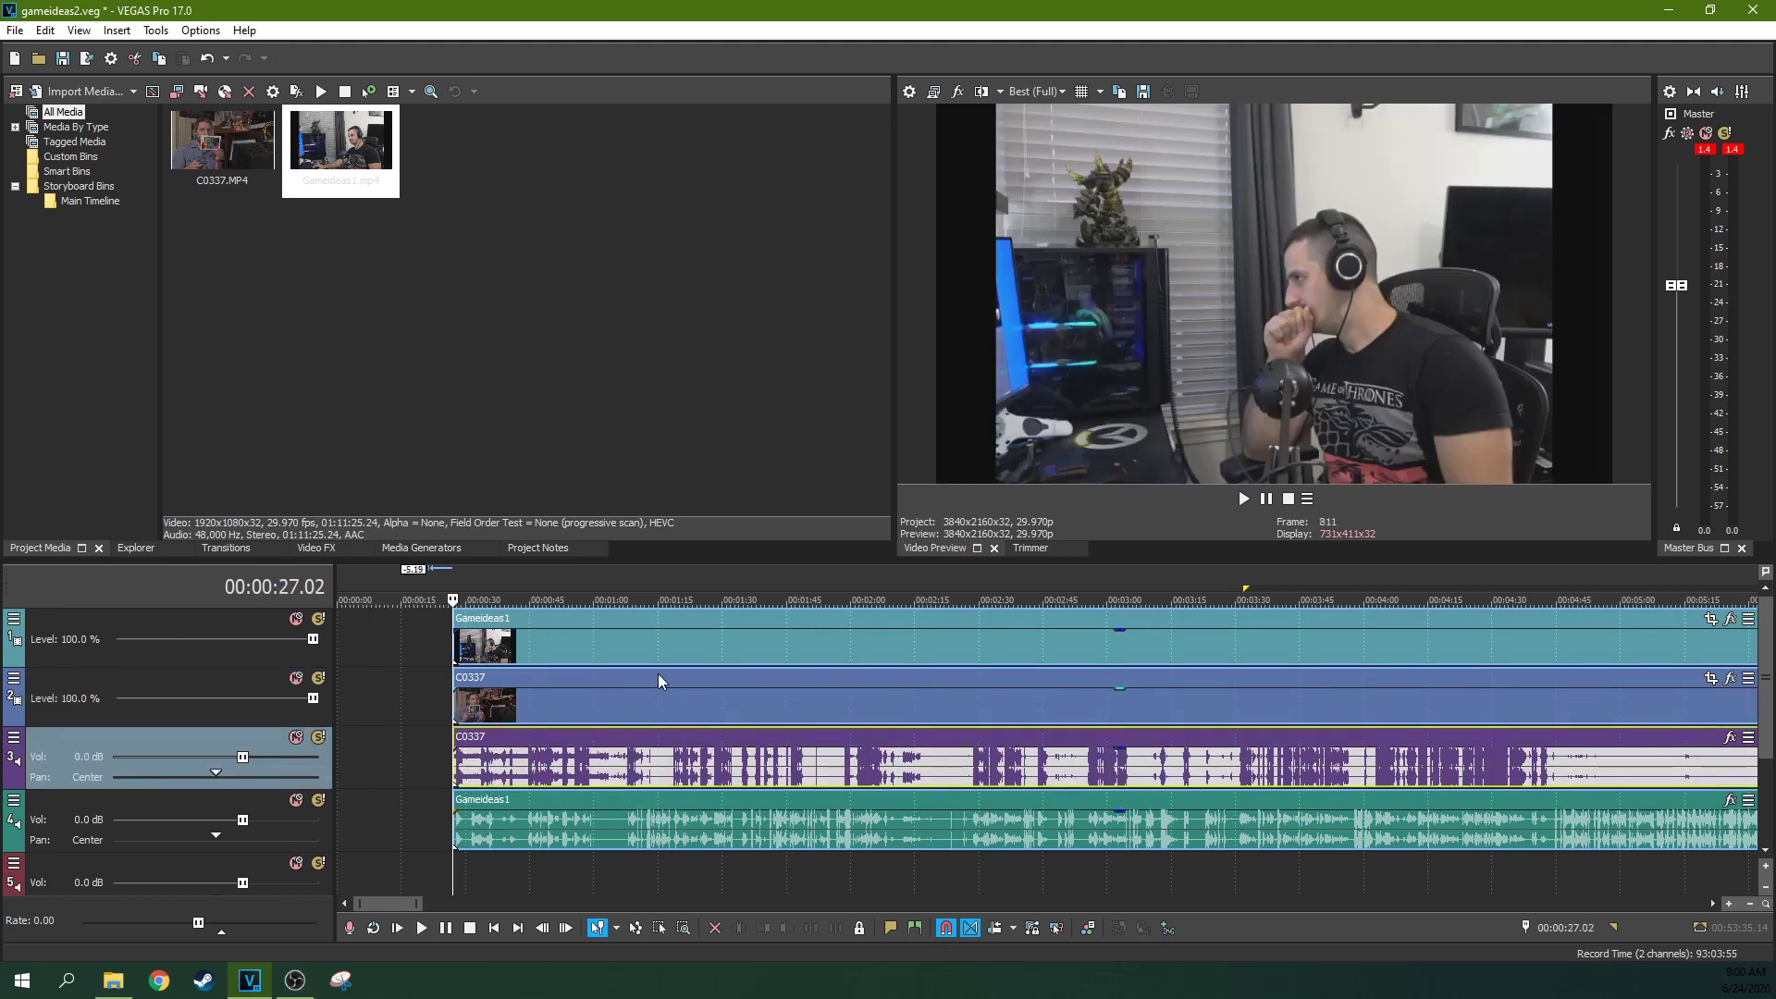
Step: Drag the grouped clips back to the timeline start, with the playhead at 00:02:18.12
click(680, 677)
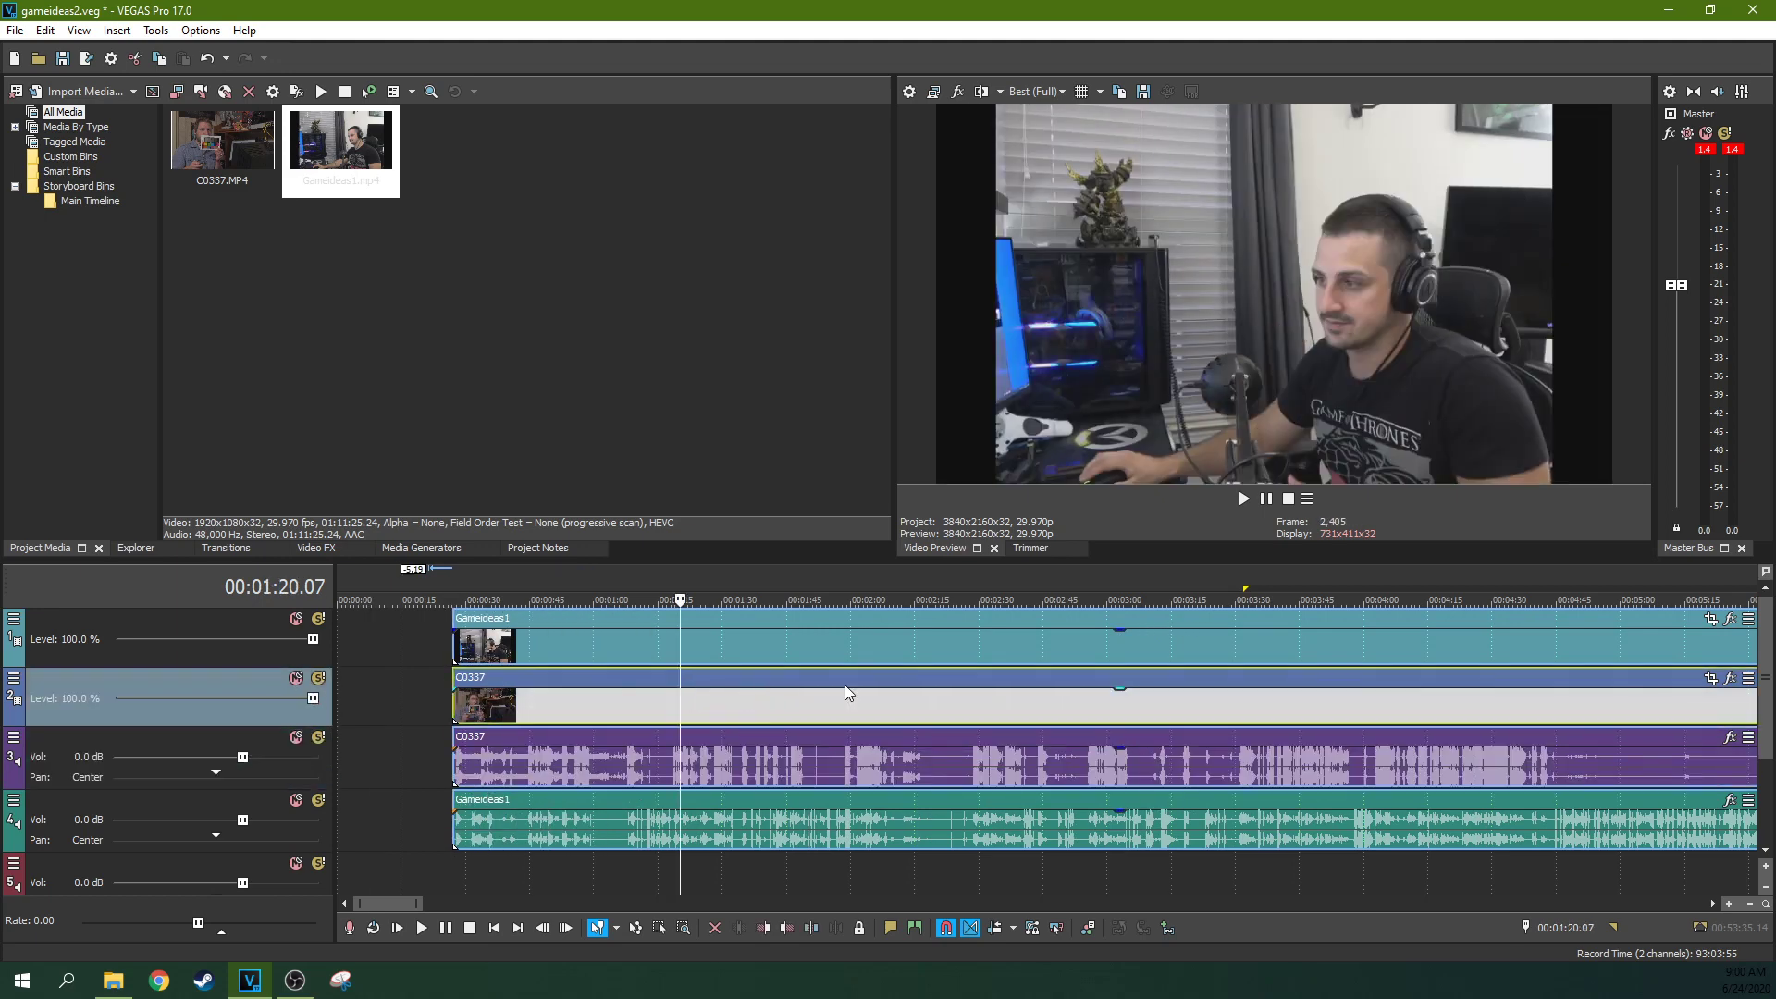
click(1036, 697)
click(928, 712)
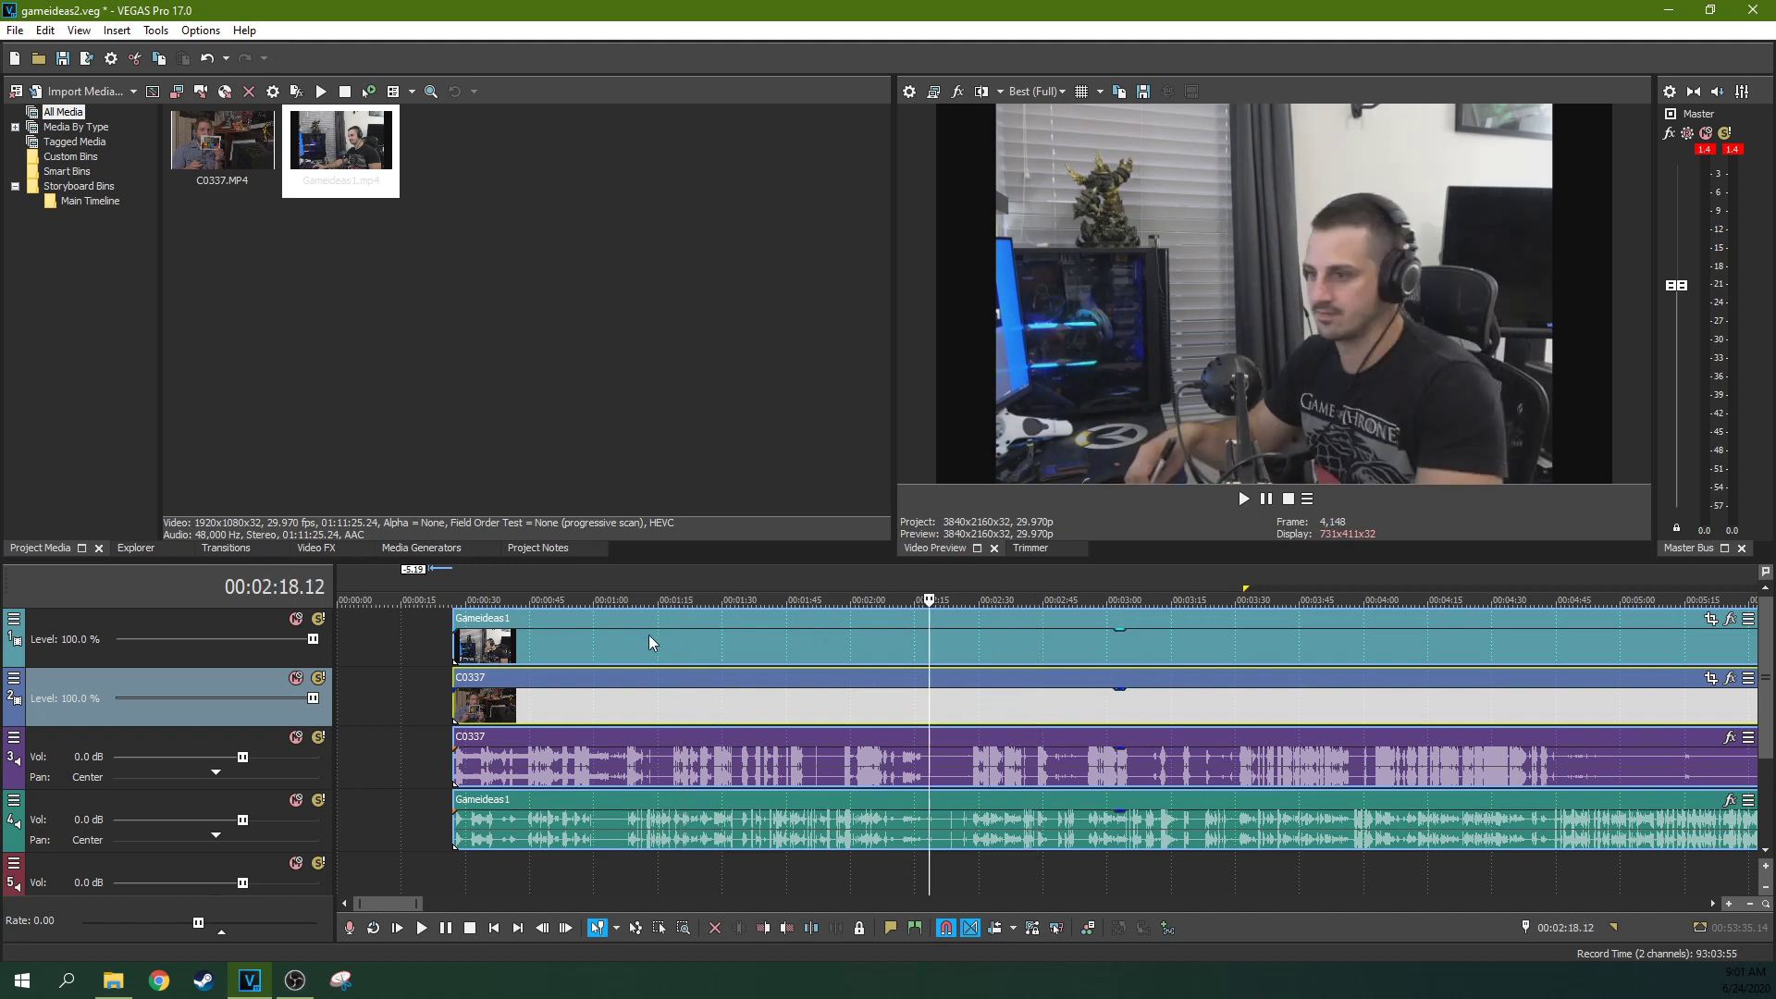
drag(1037, 640, 741, 631)
scroll(740, 631, down, 6)
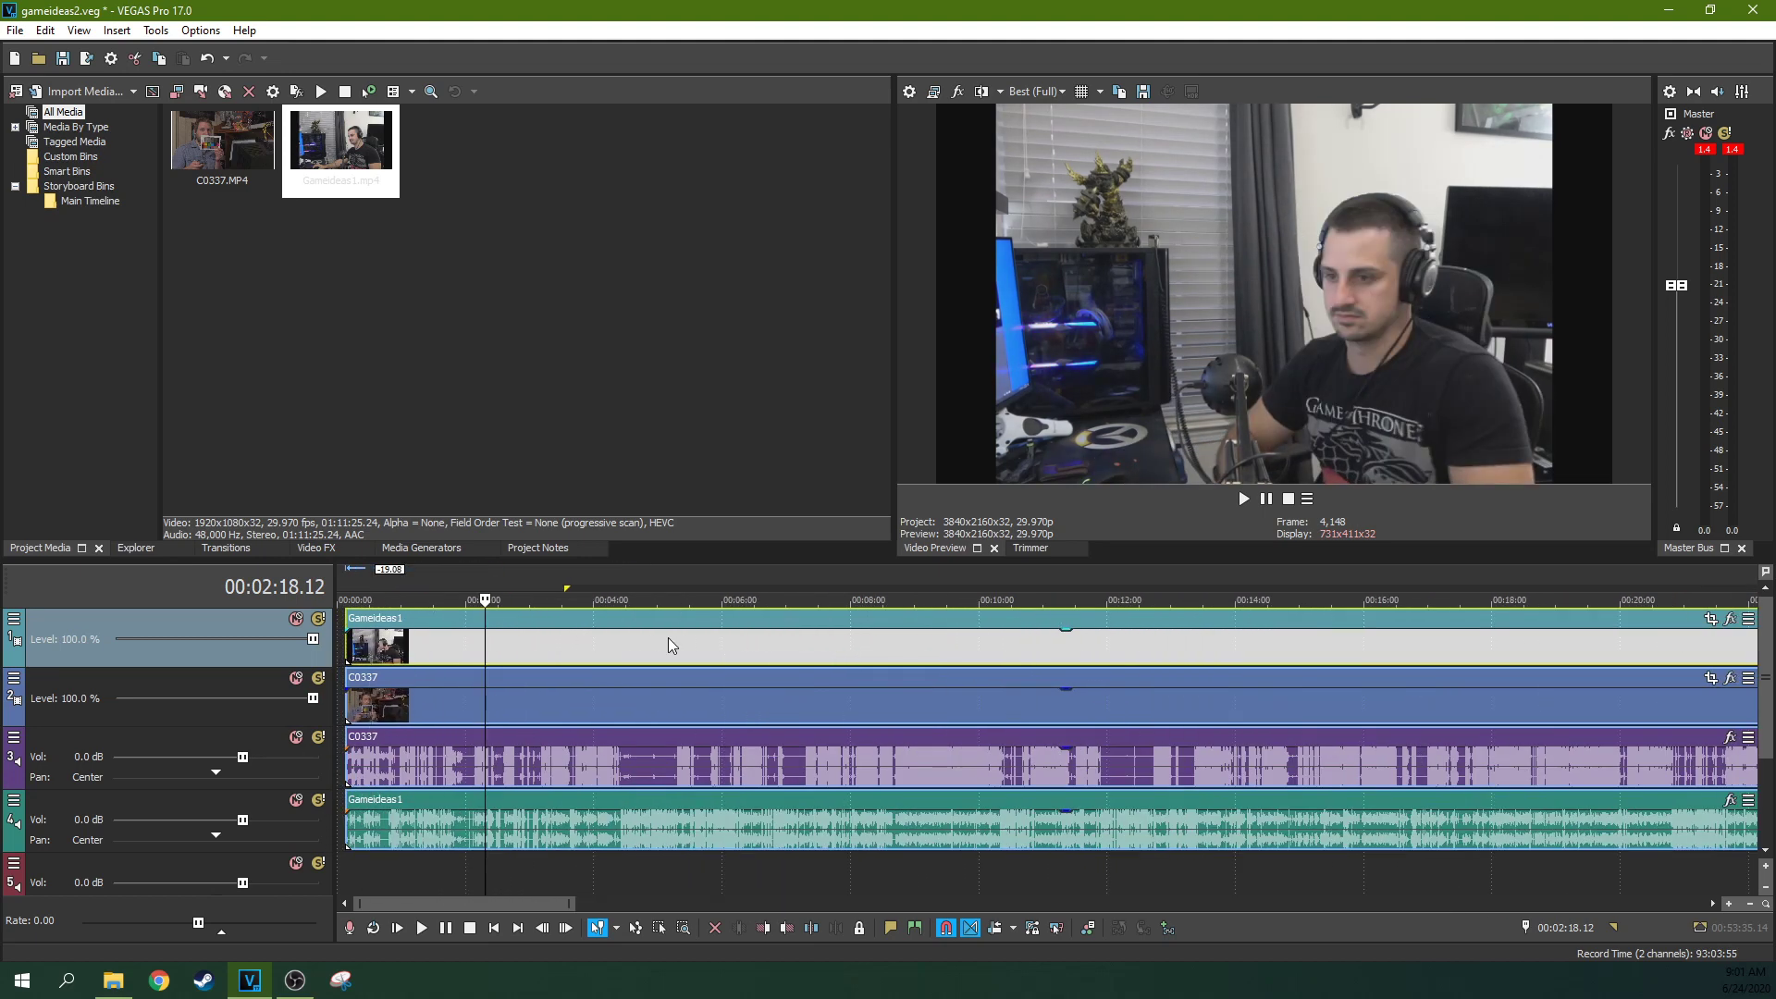
Step: Zoom in on the clips' start and park the playhead on Gameideas1 at 00:00:27.08
click(356, 651)
click(447, 649)
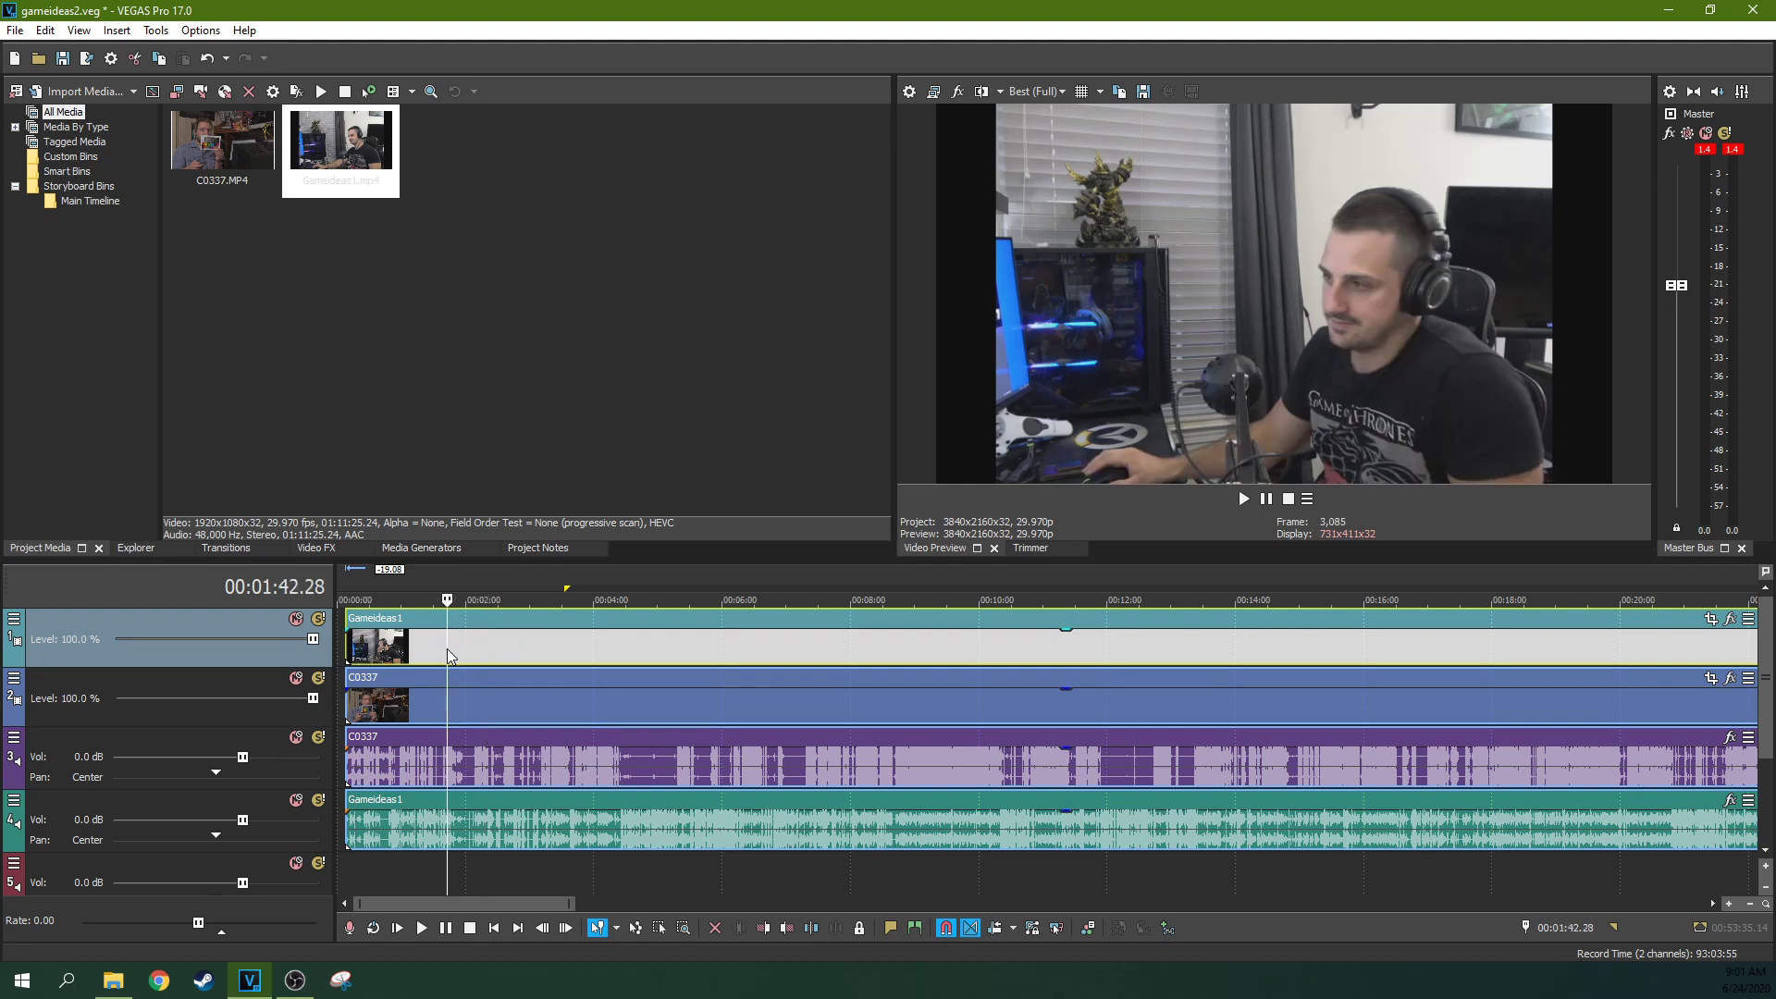
scroll(447, 648, up, 3)
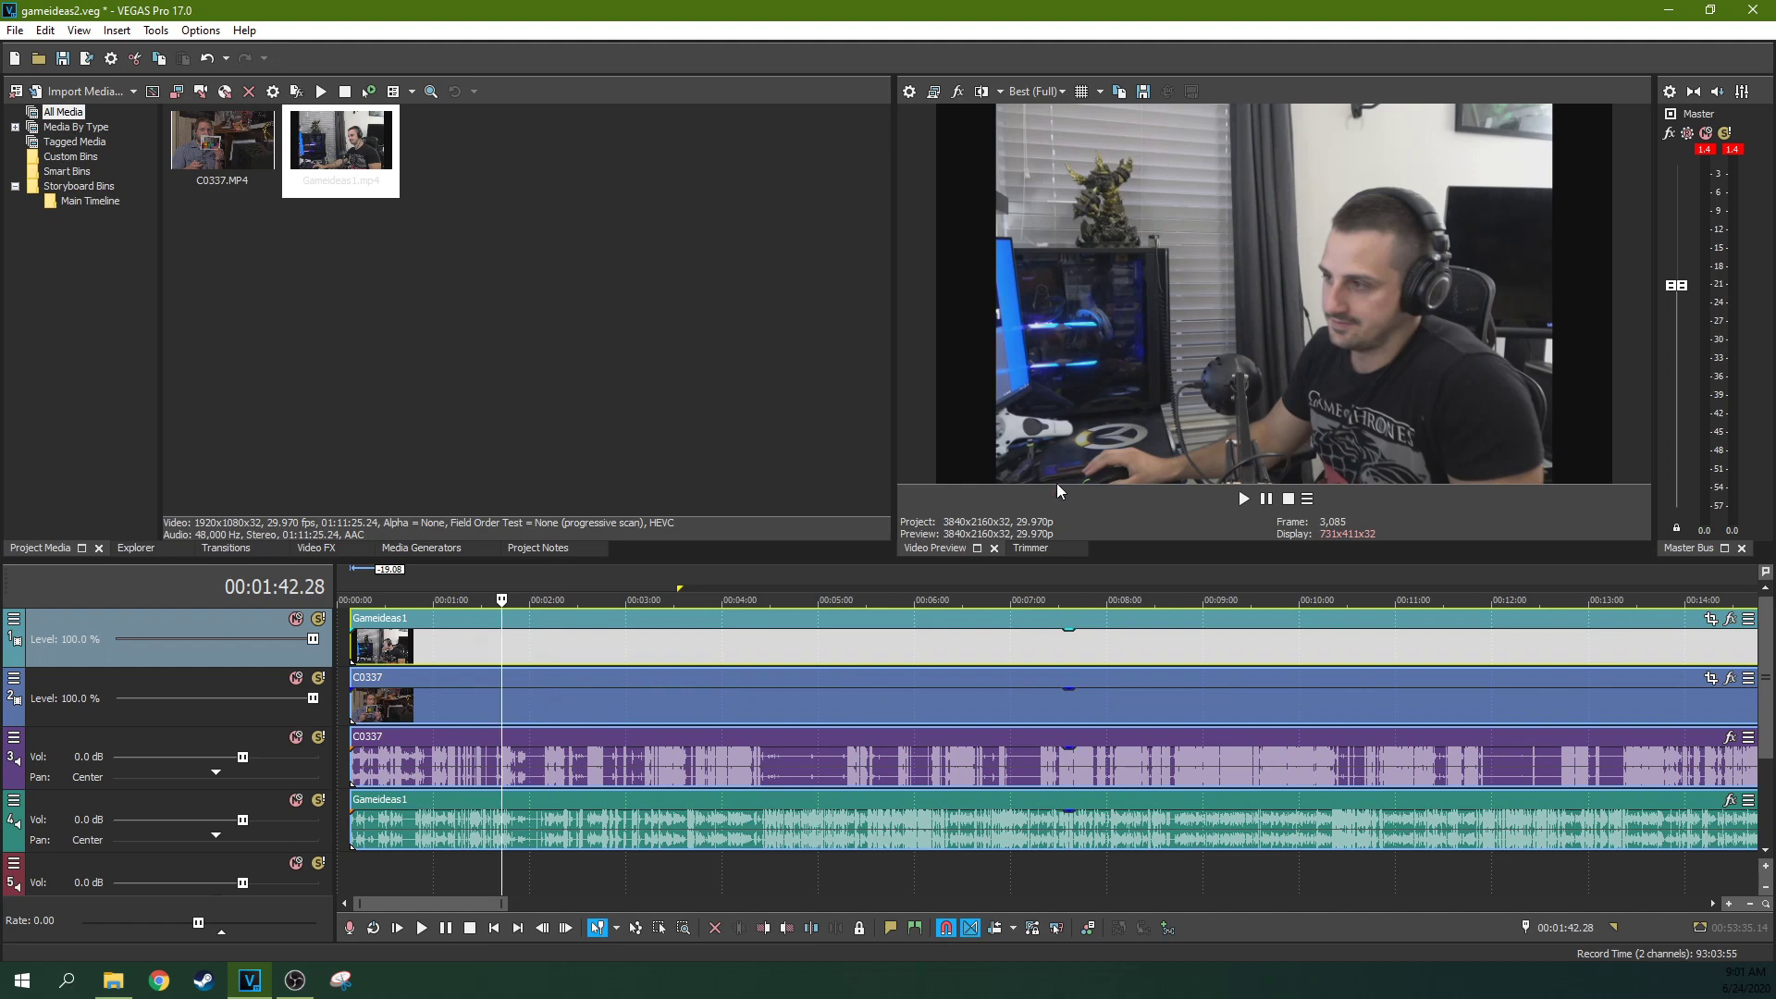
click(552, 680)
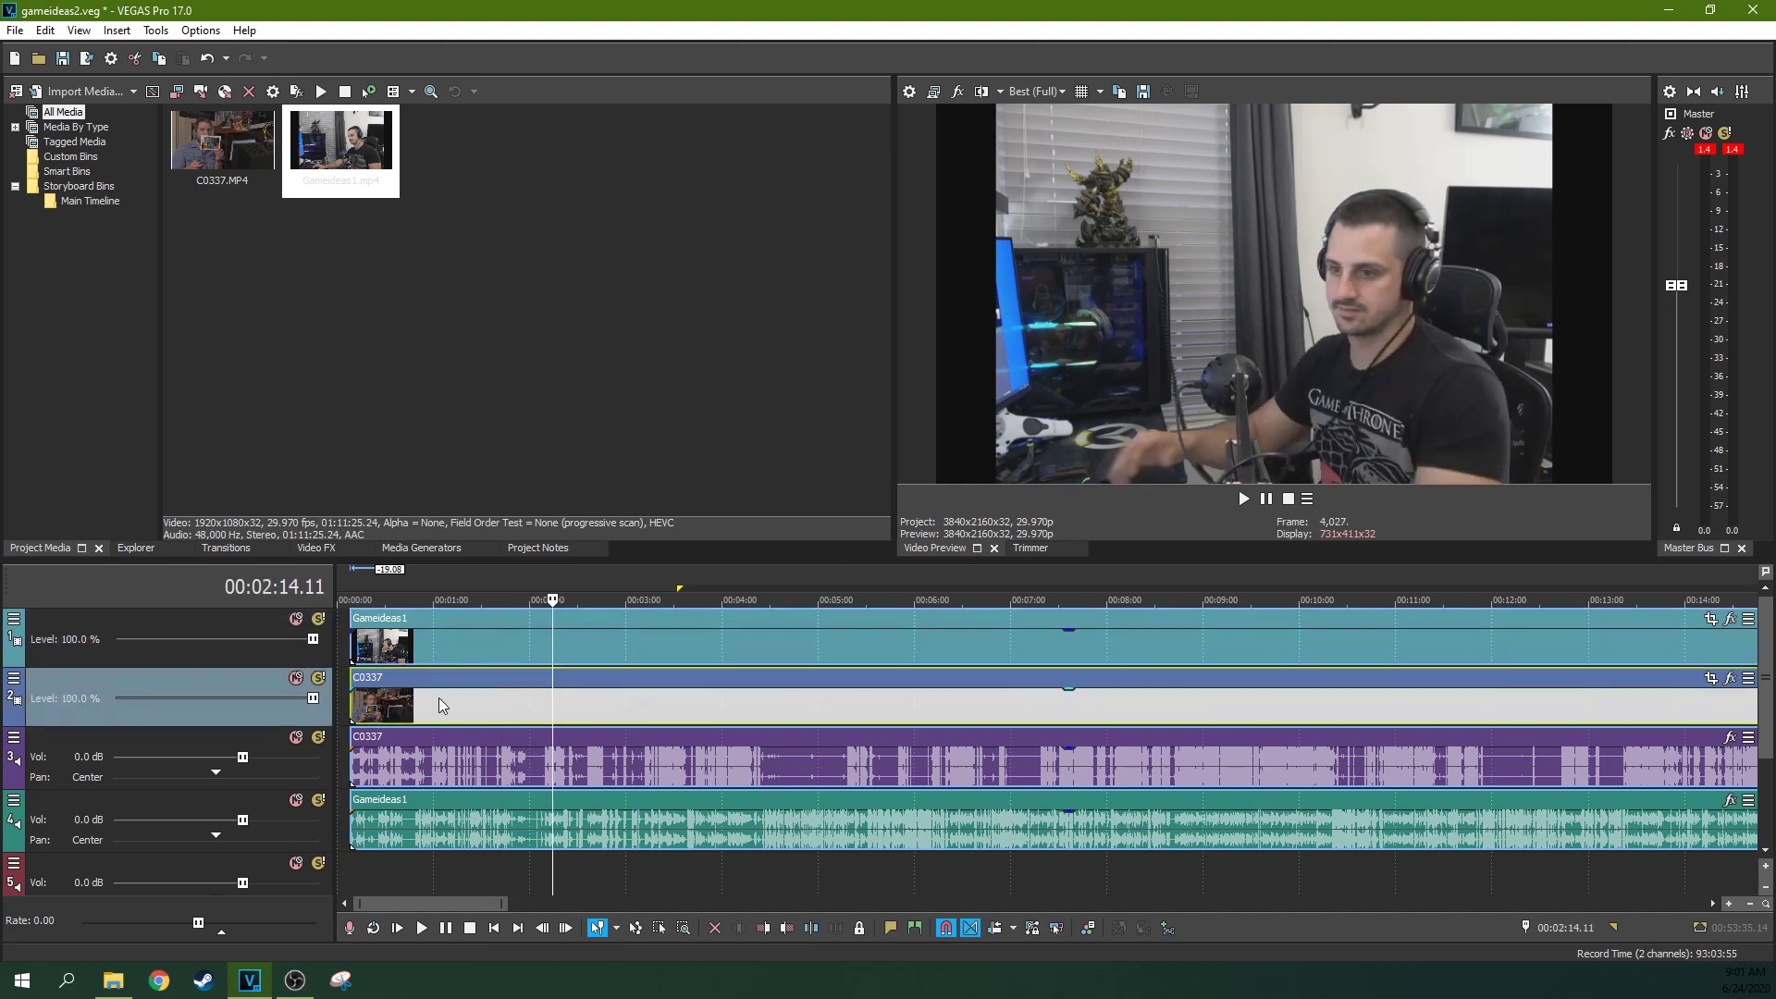
click(439, 697)
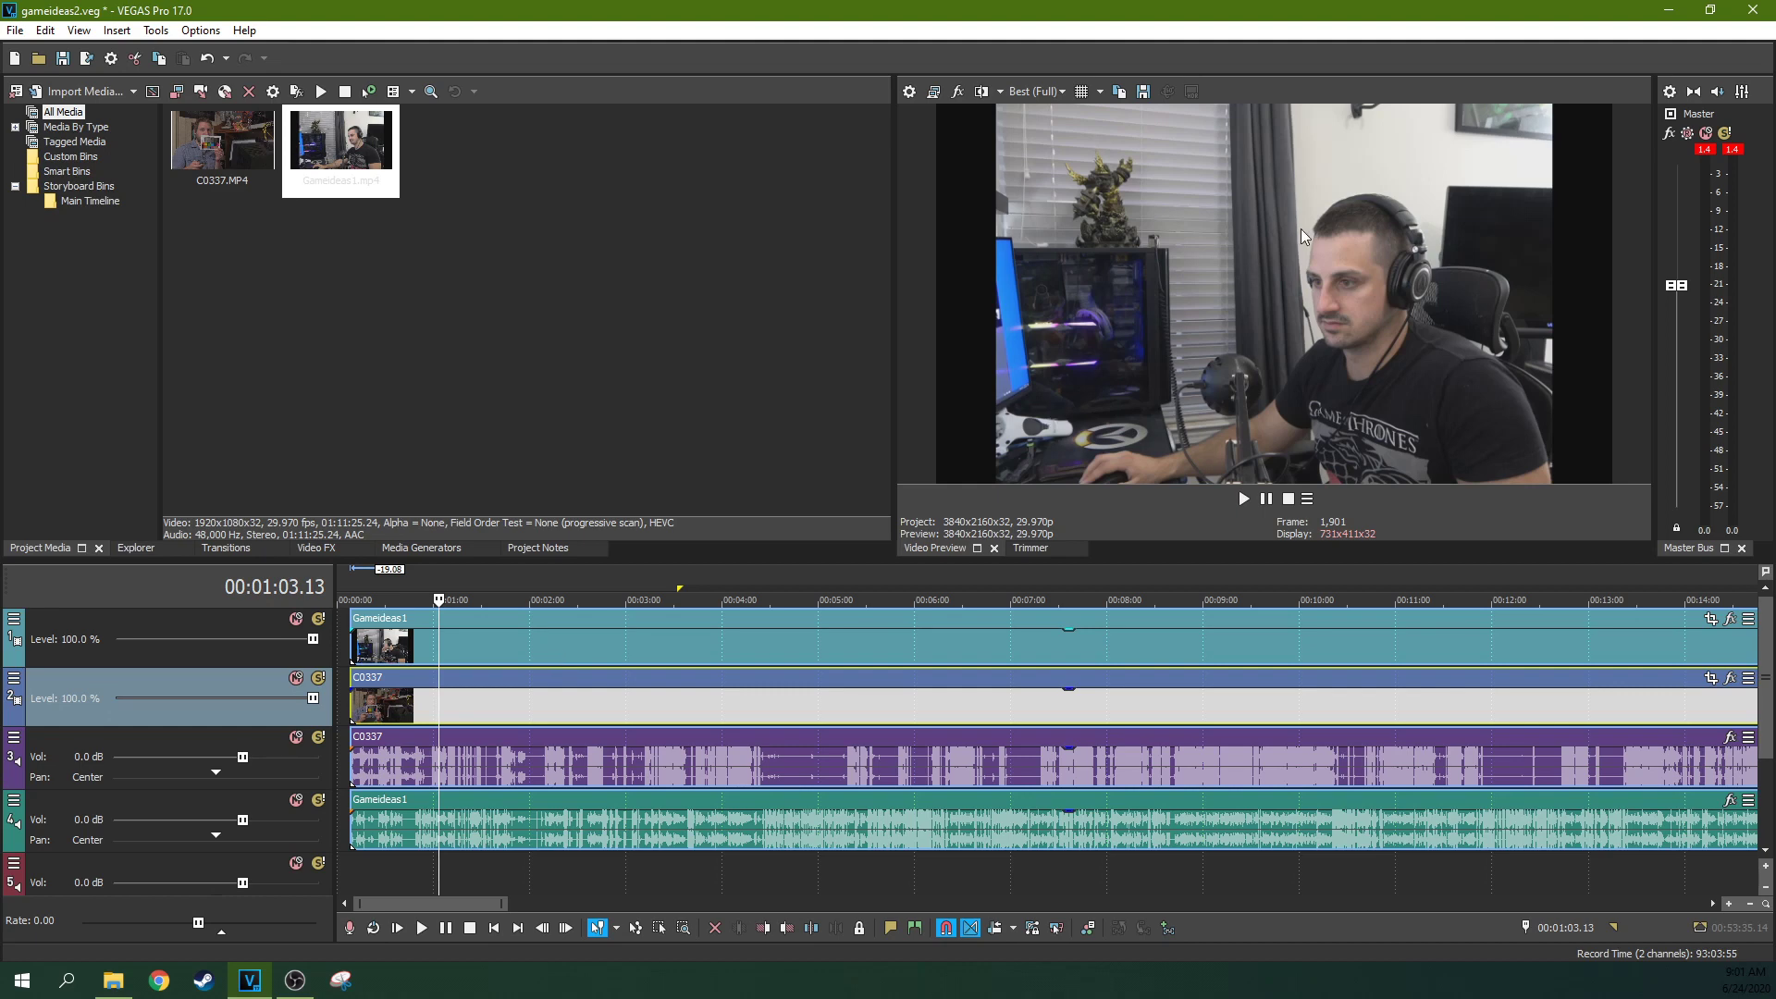
scroll(623, 616, up, 3)
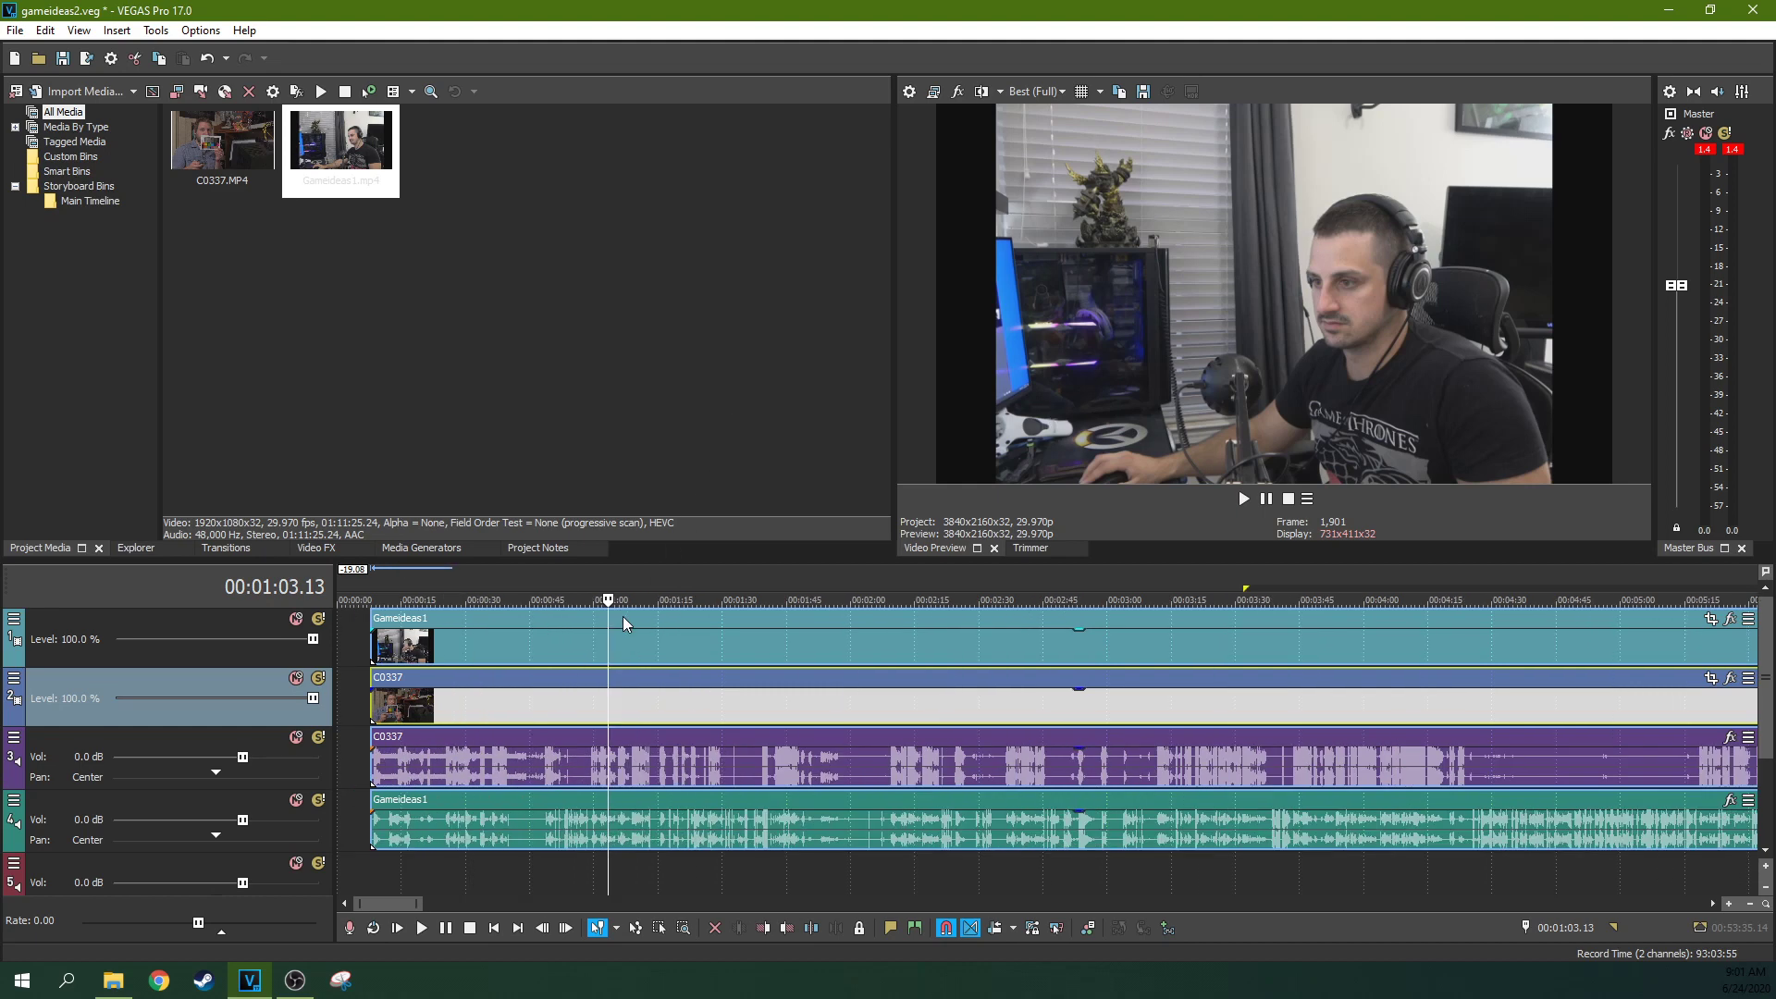
click(397, 701)
click(453, 651)
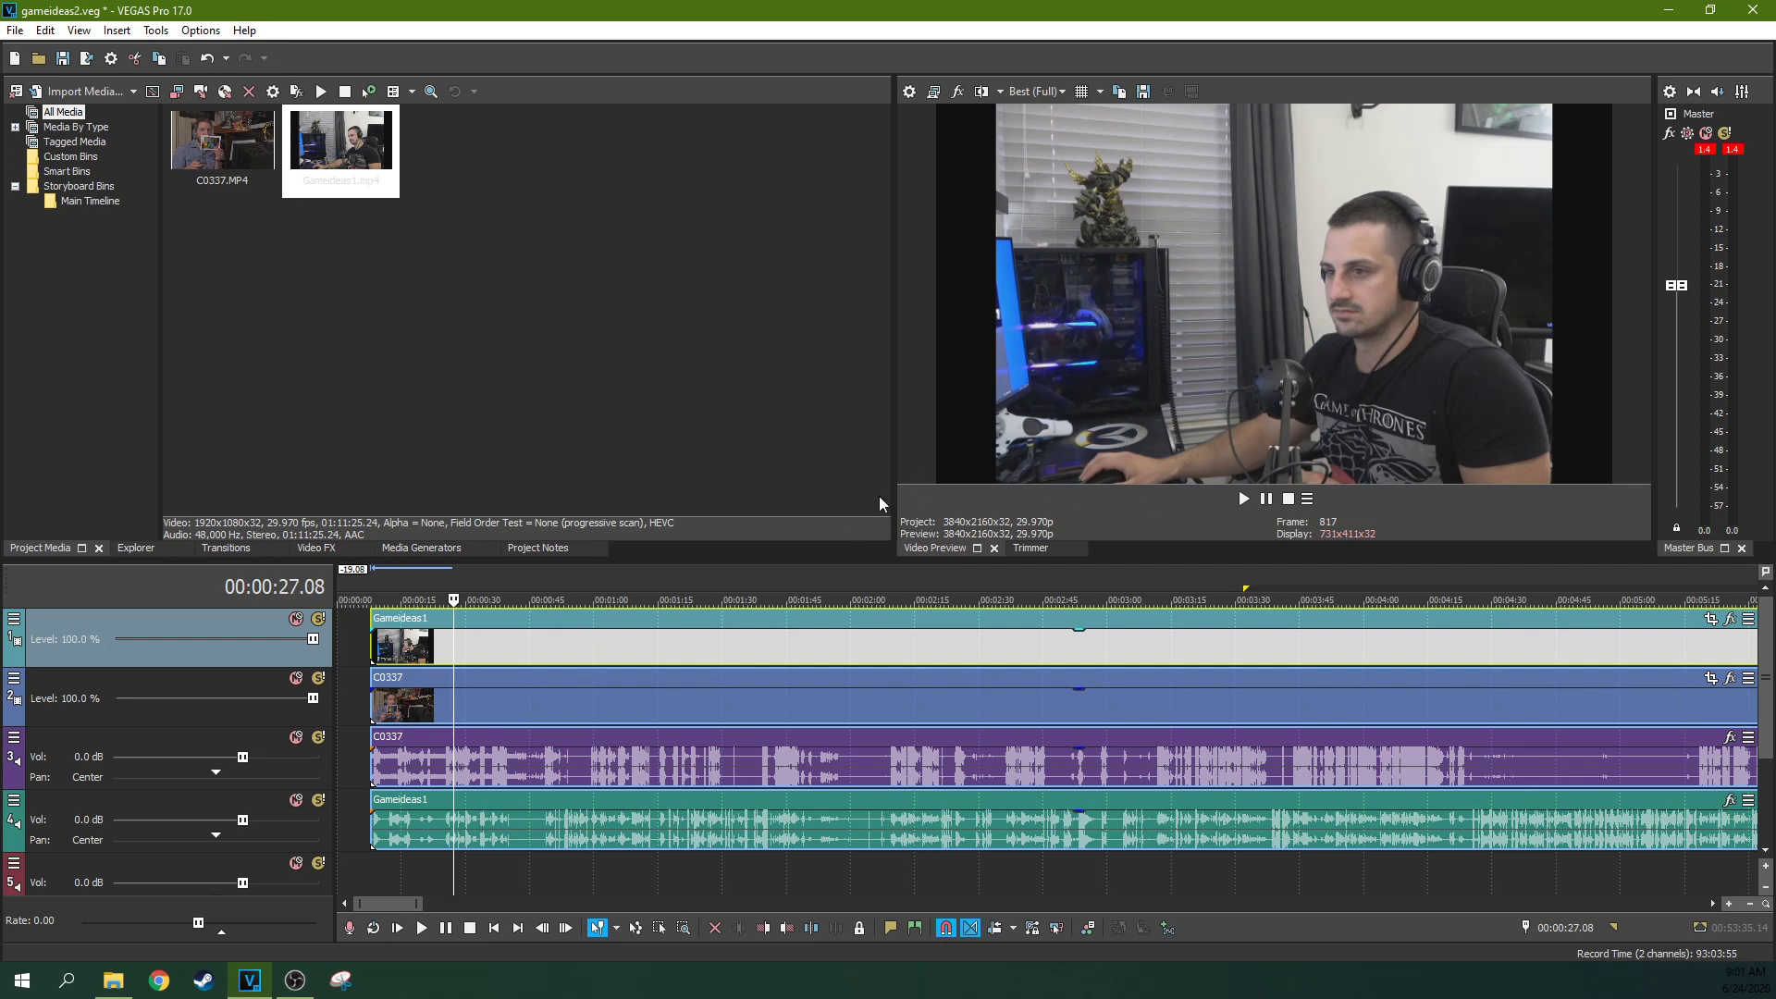
scroll(444, 579, up, 2)
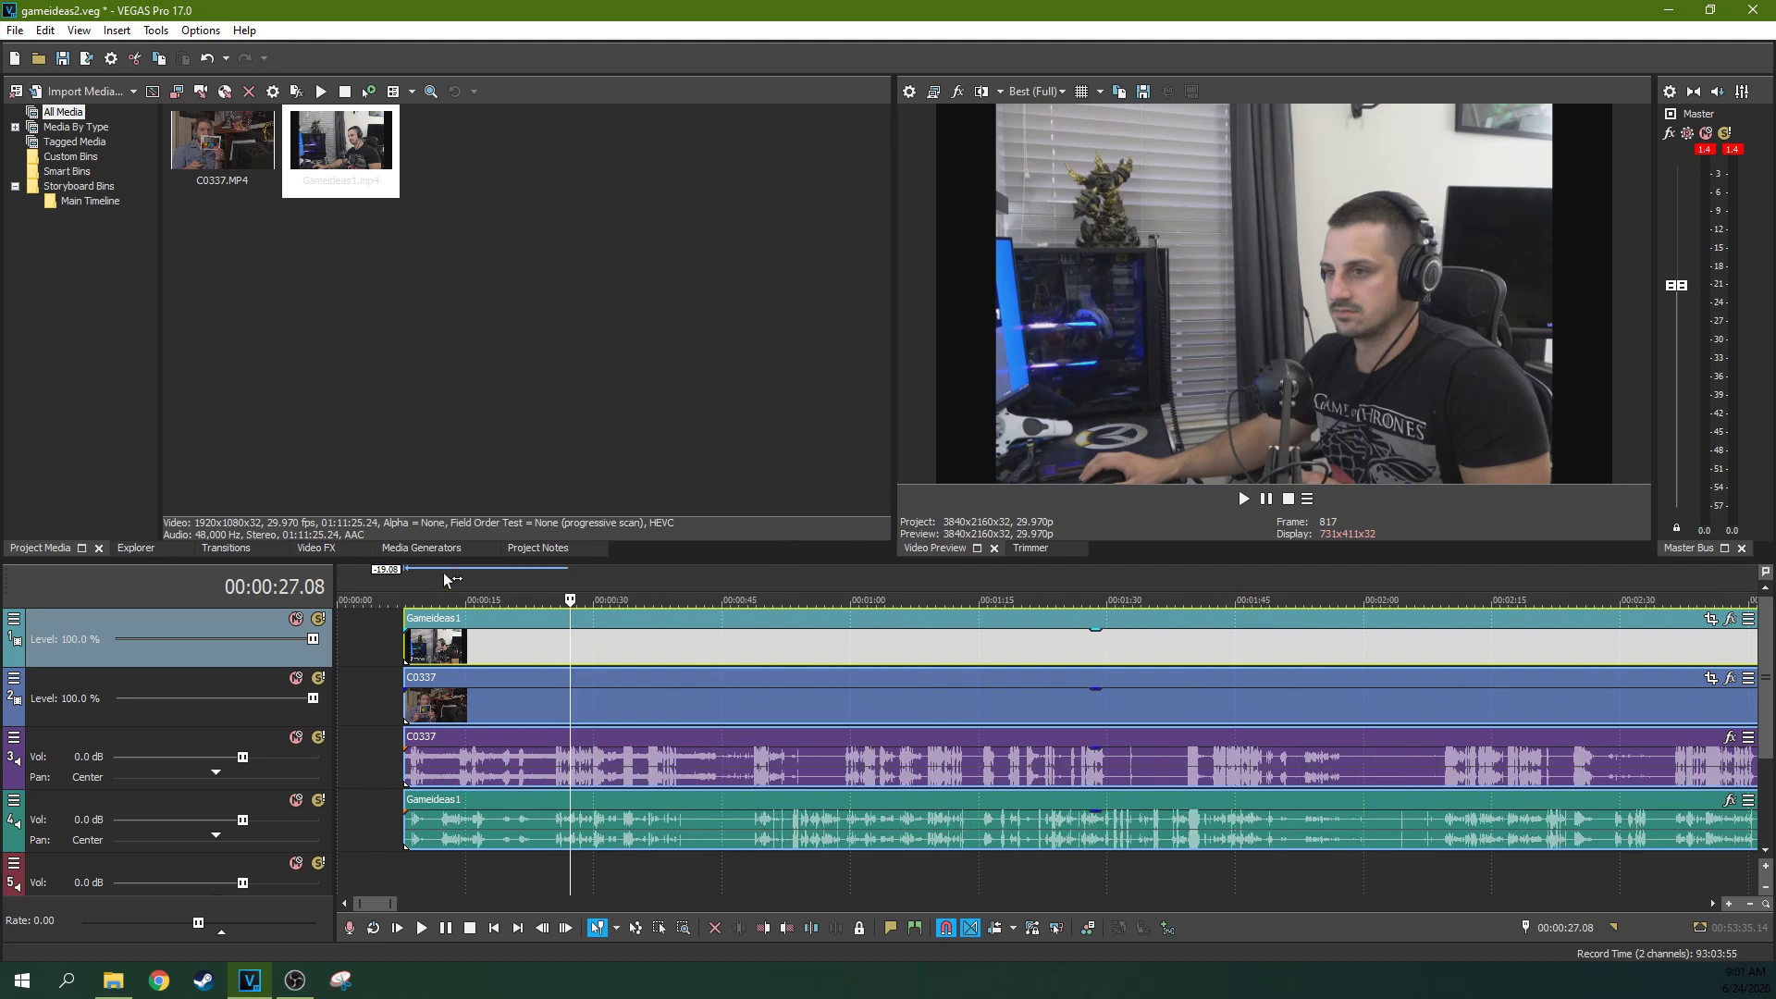
Step: Move the Gameideas1 video event onto a new track beneath C0337
click(422, 679)
click(444, 659)
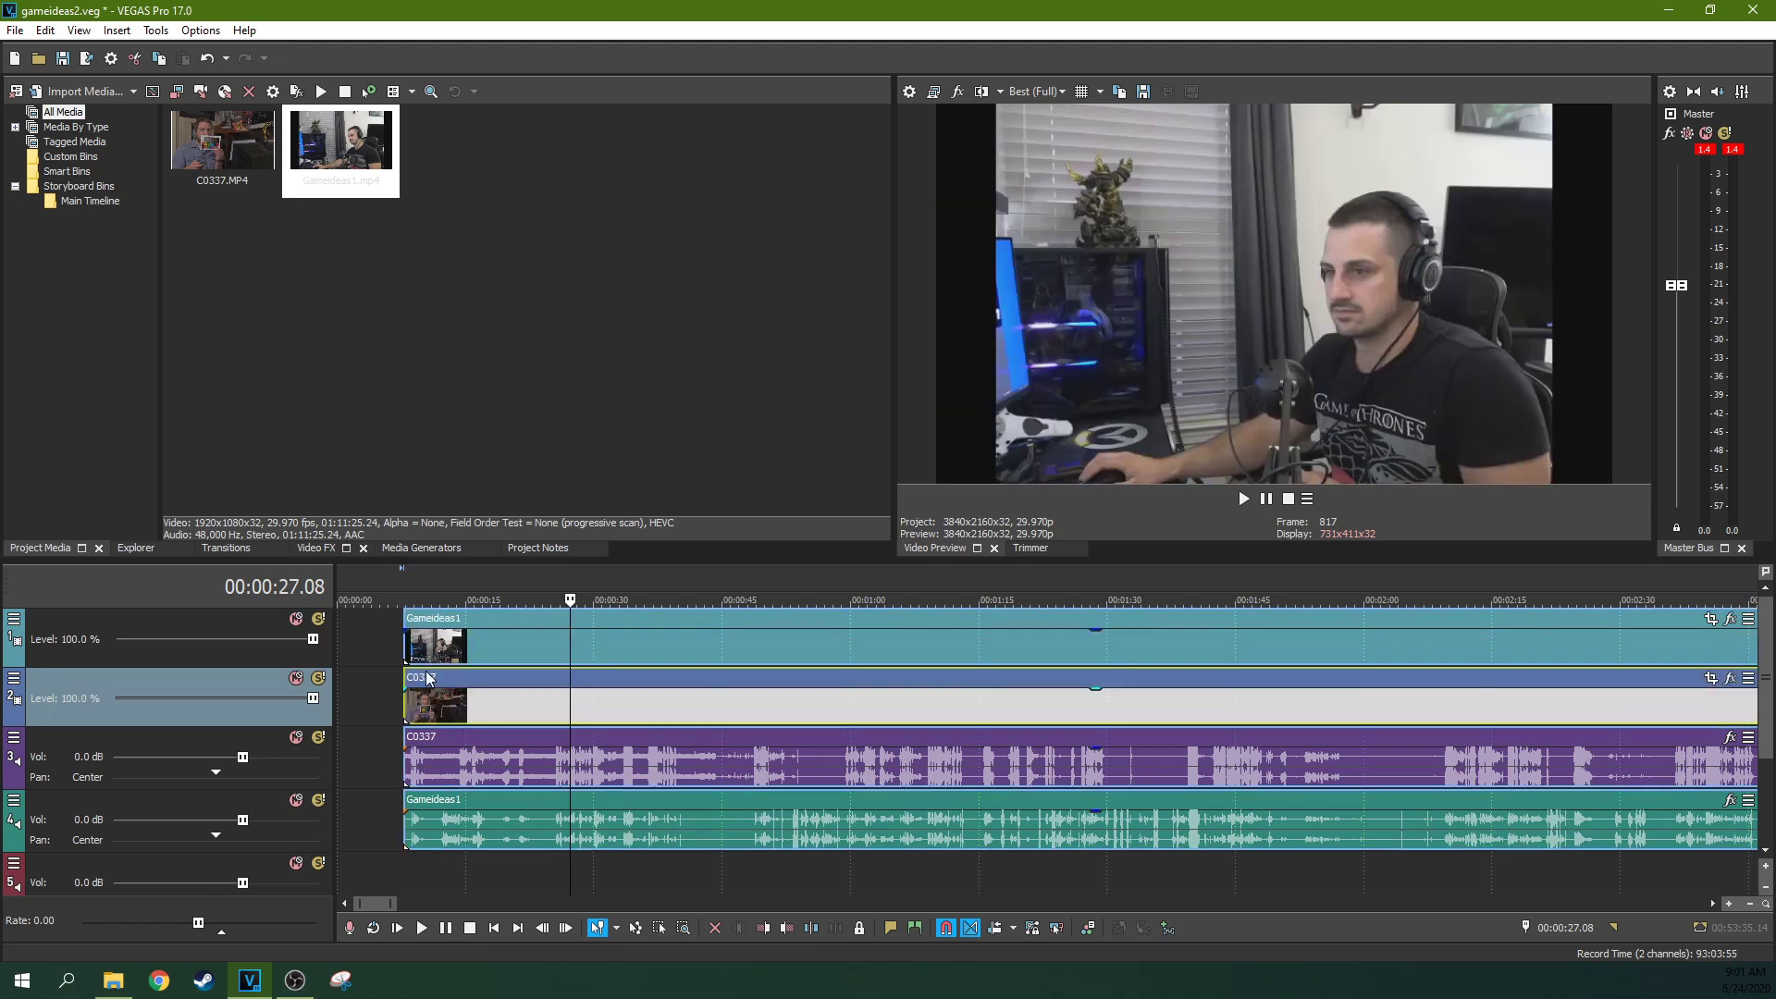
drag(445, 659, 484, 685)
Step: Scrub the reordered tracks to 00:01:01.06 to confirm C0337 footage shows on top
click(594, 664)
click(685, 636)
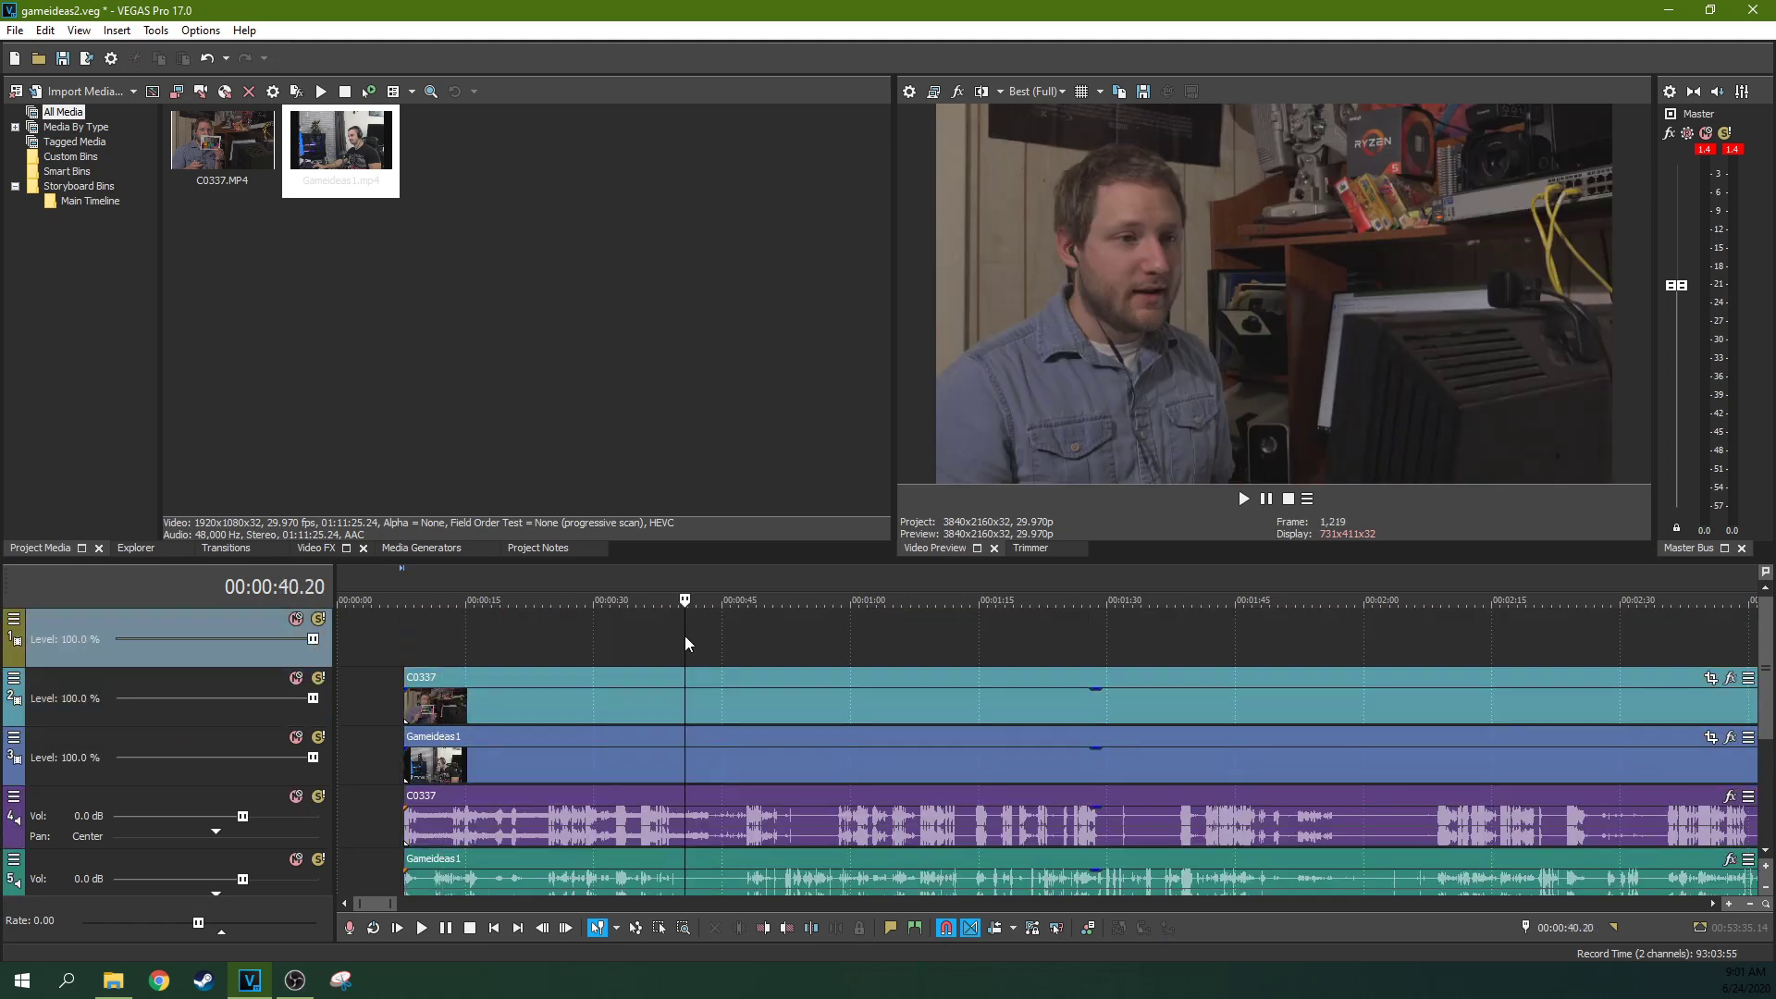
click(943, 697)
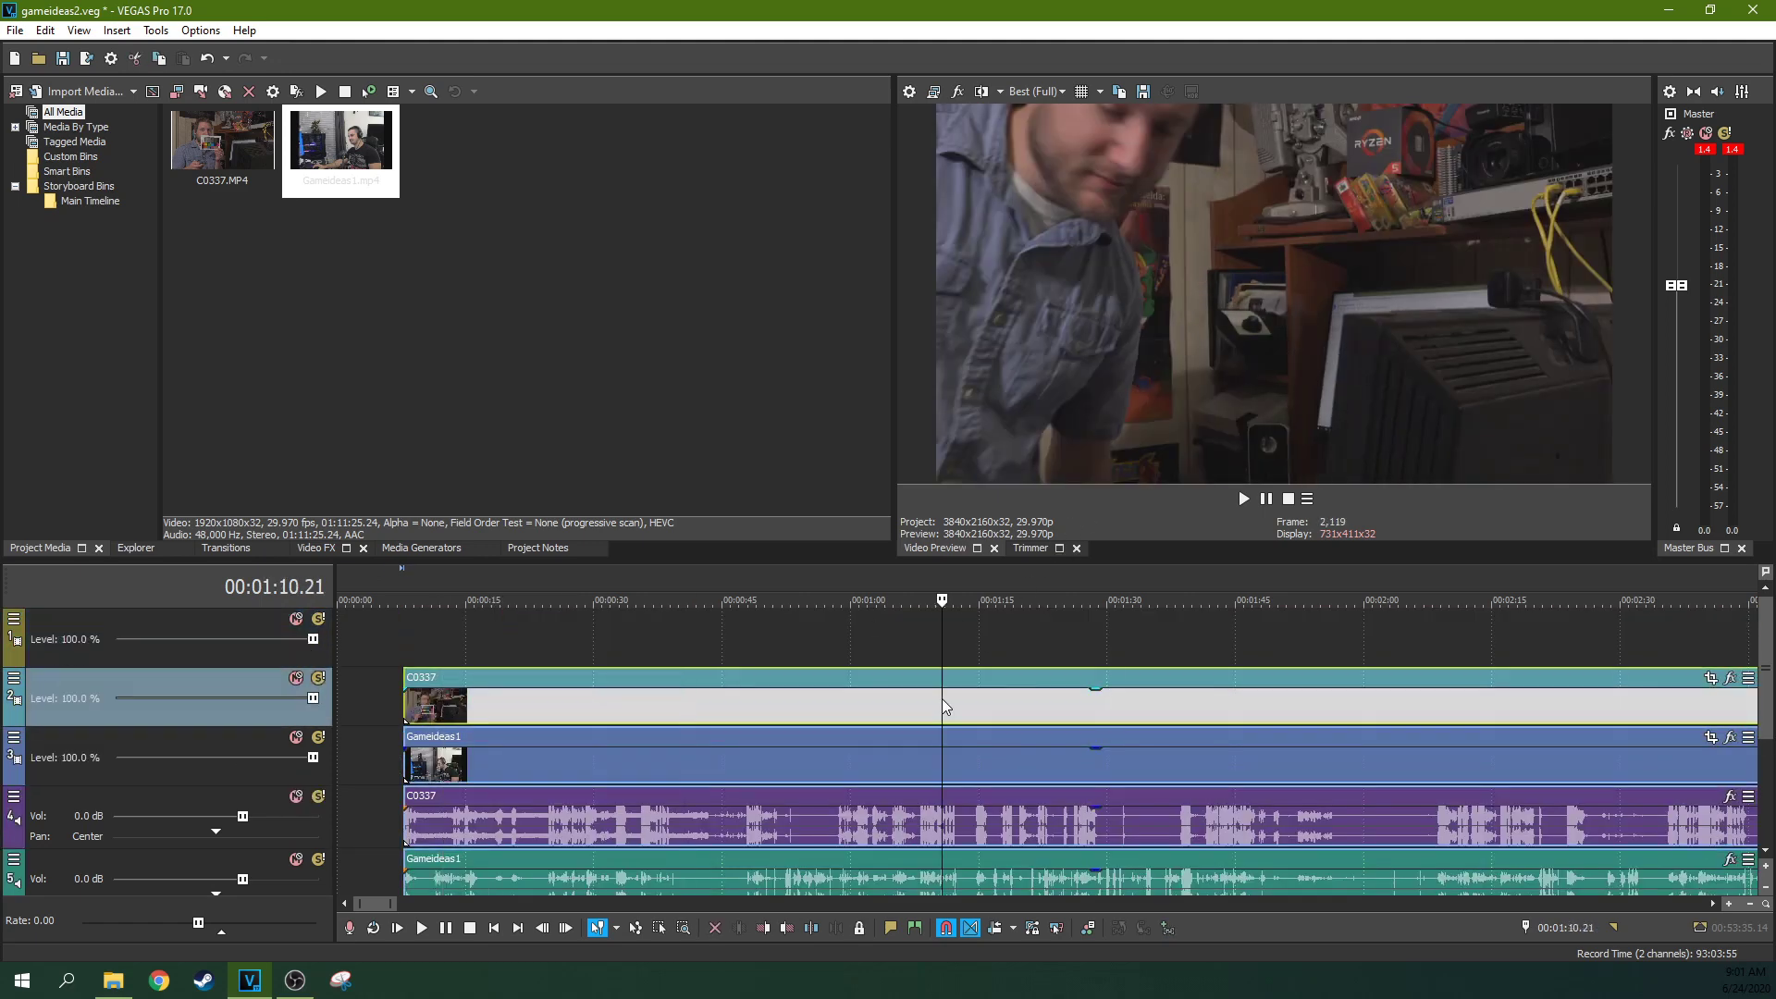
click(727, 701)
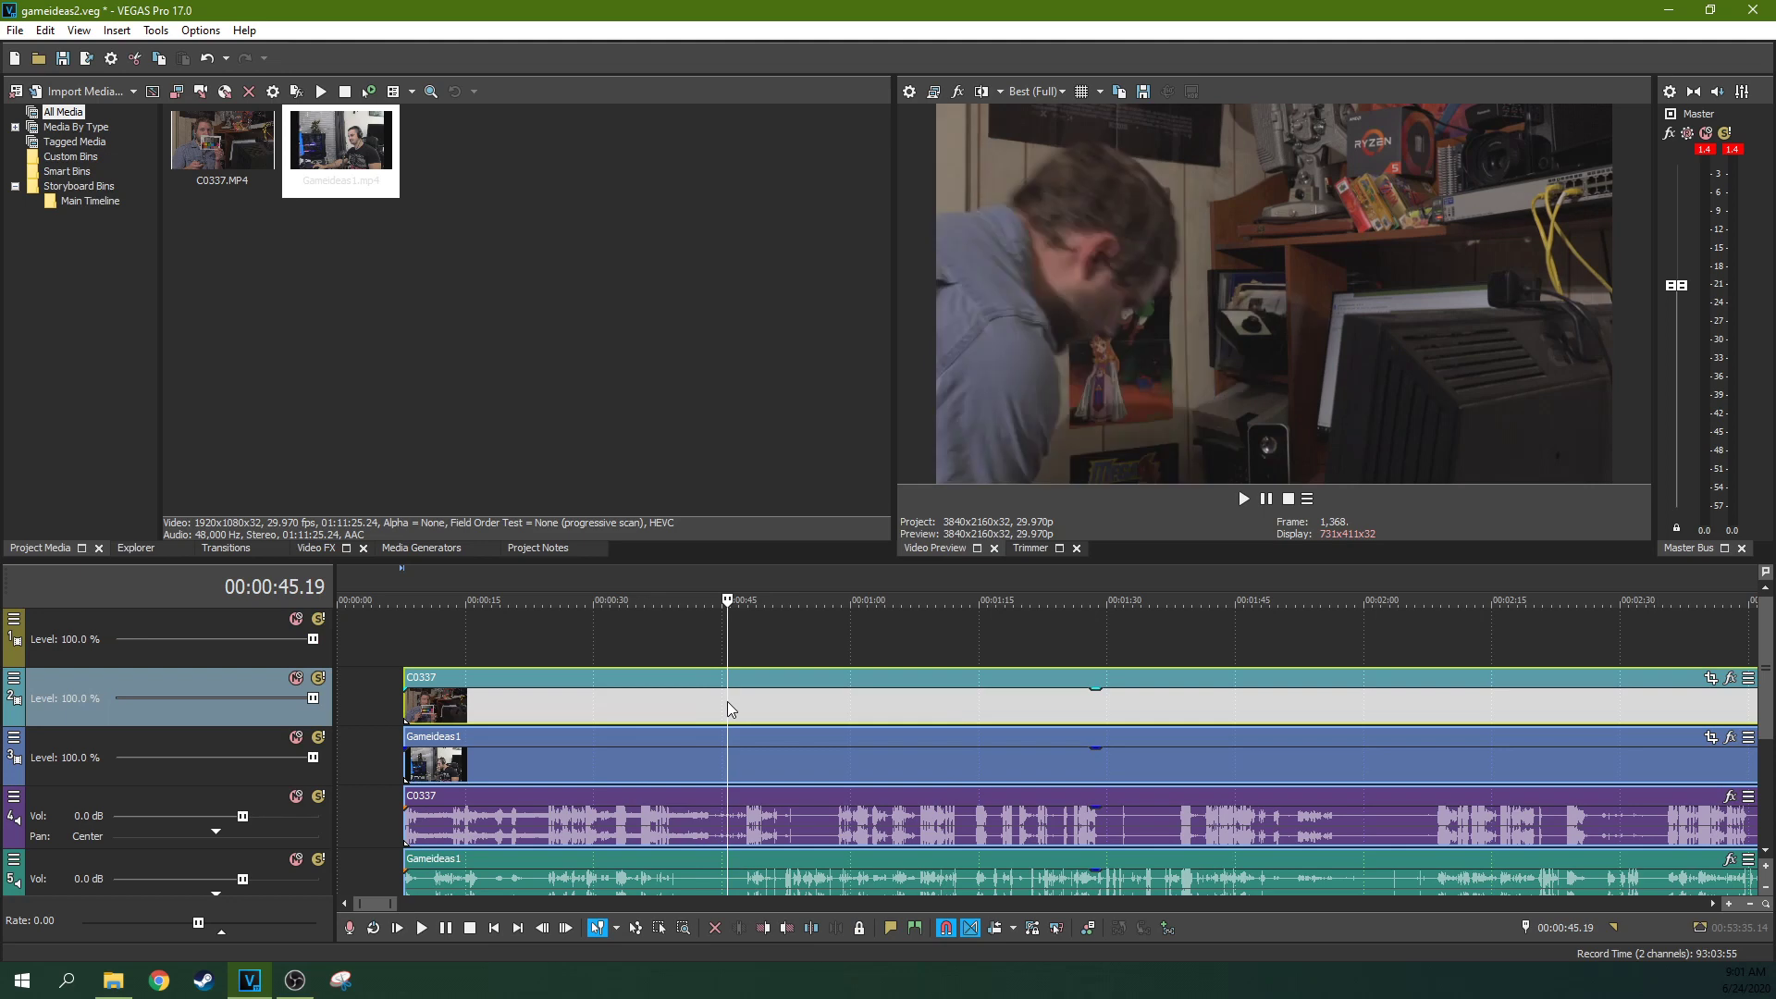
click(860, 703)
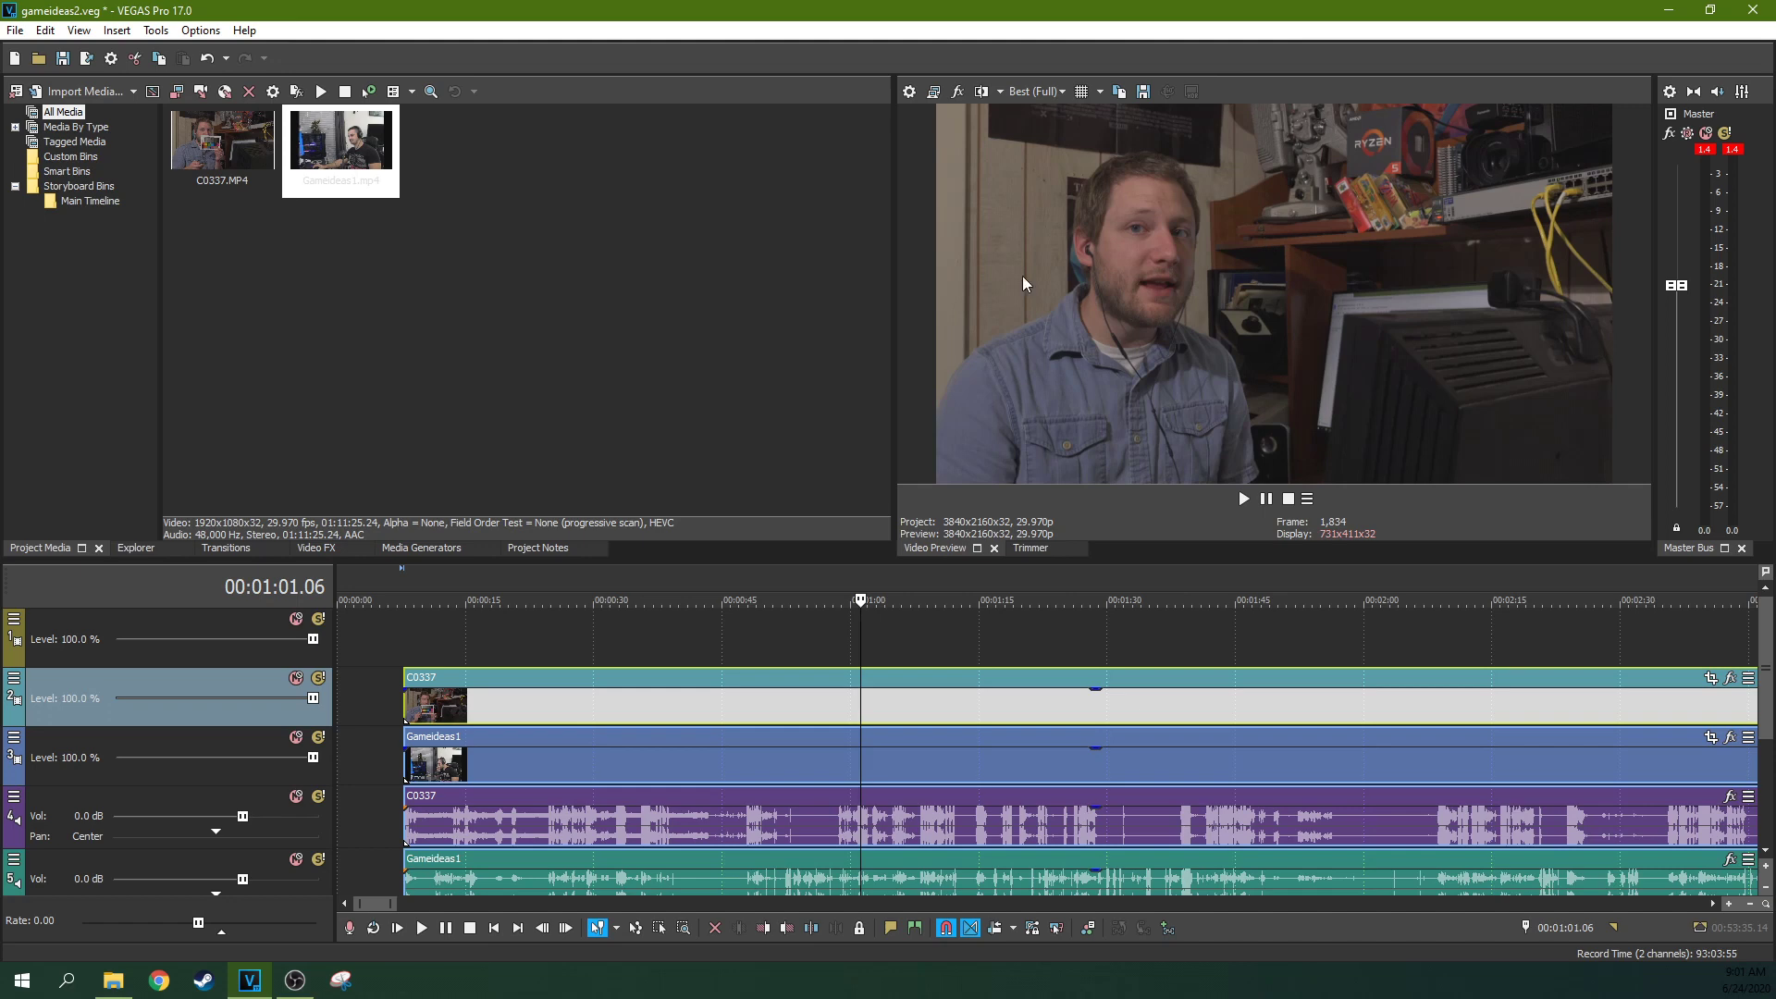
Step: Show the Video FX list, then open and close C0337's Event Pan/Crop settings
click(312, 548)
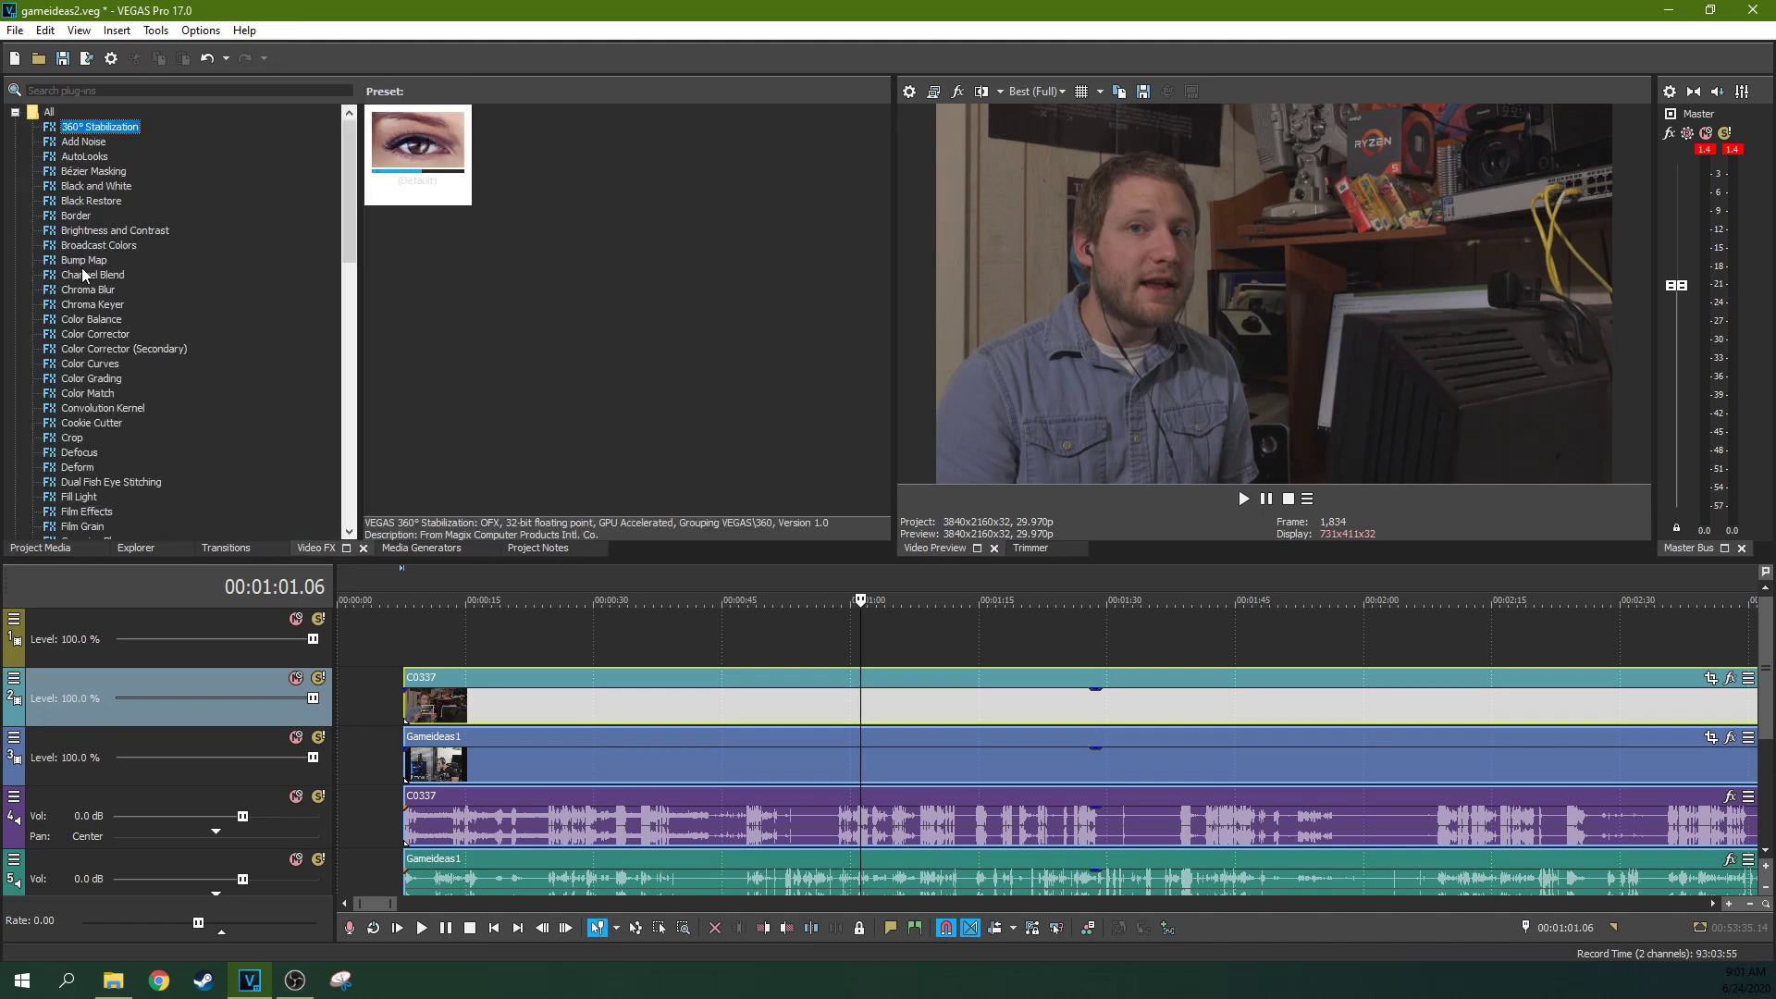
scroll(712, 695, up, 5)
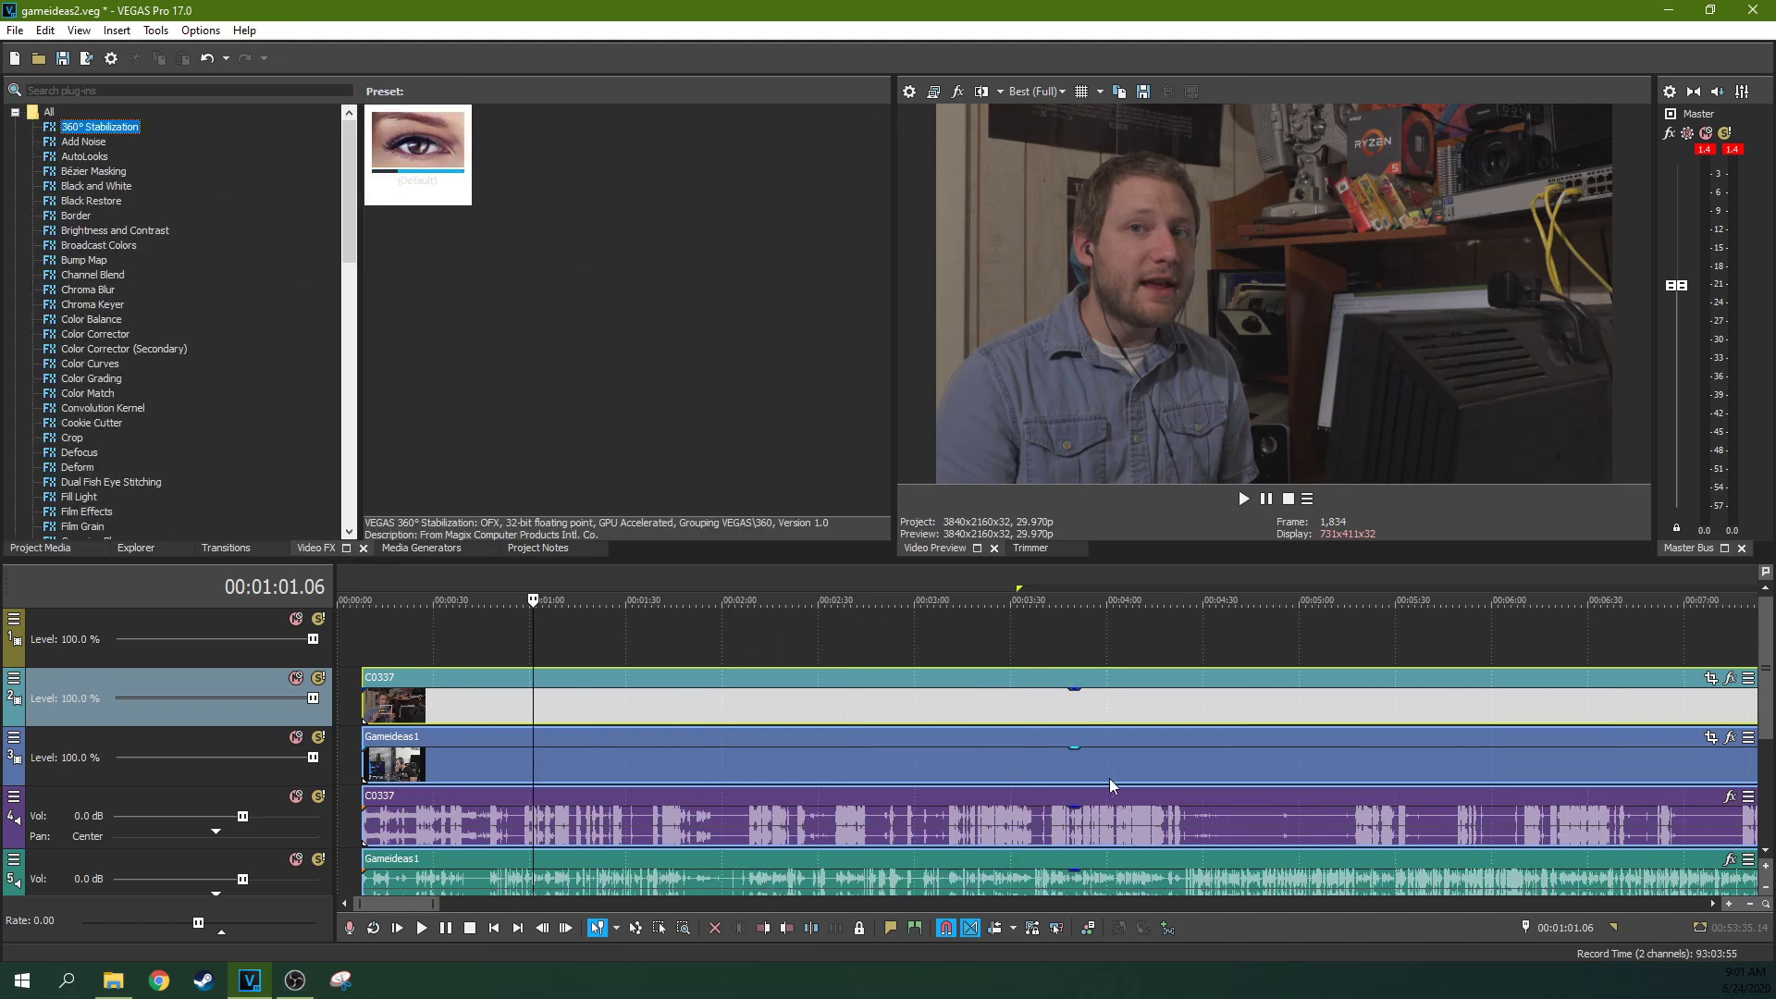
scroll(1397, 712, down, 5)
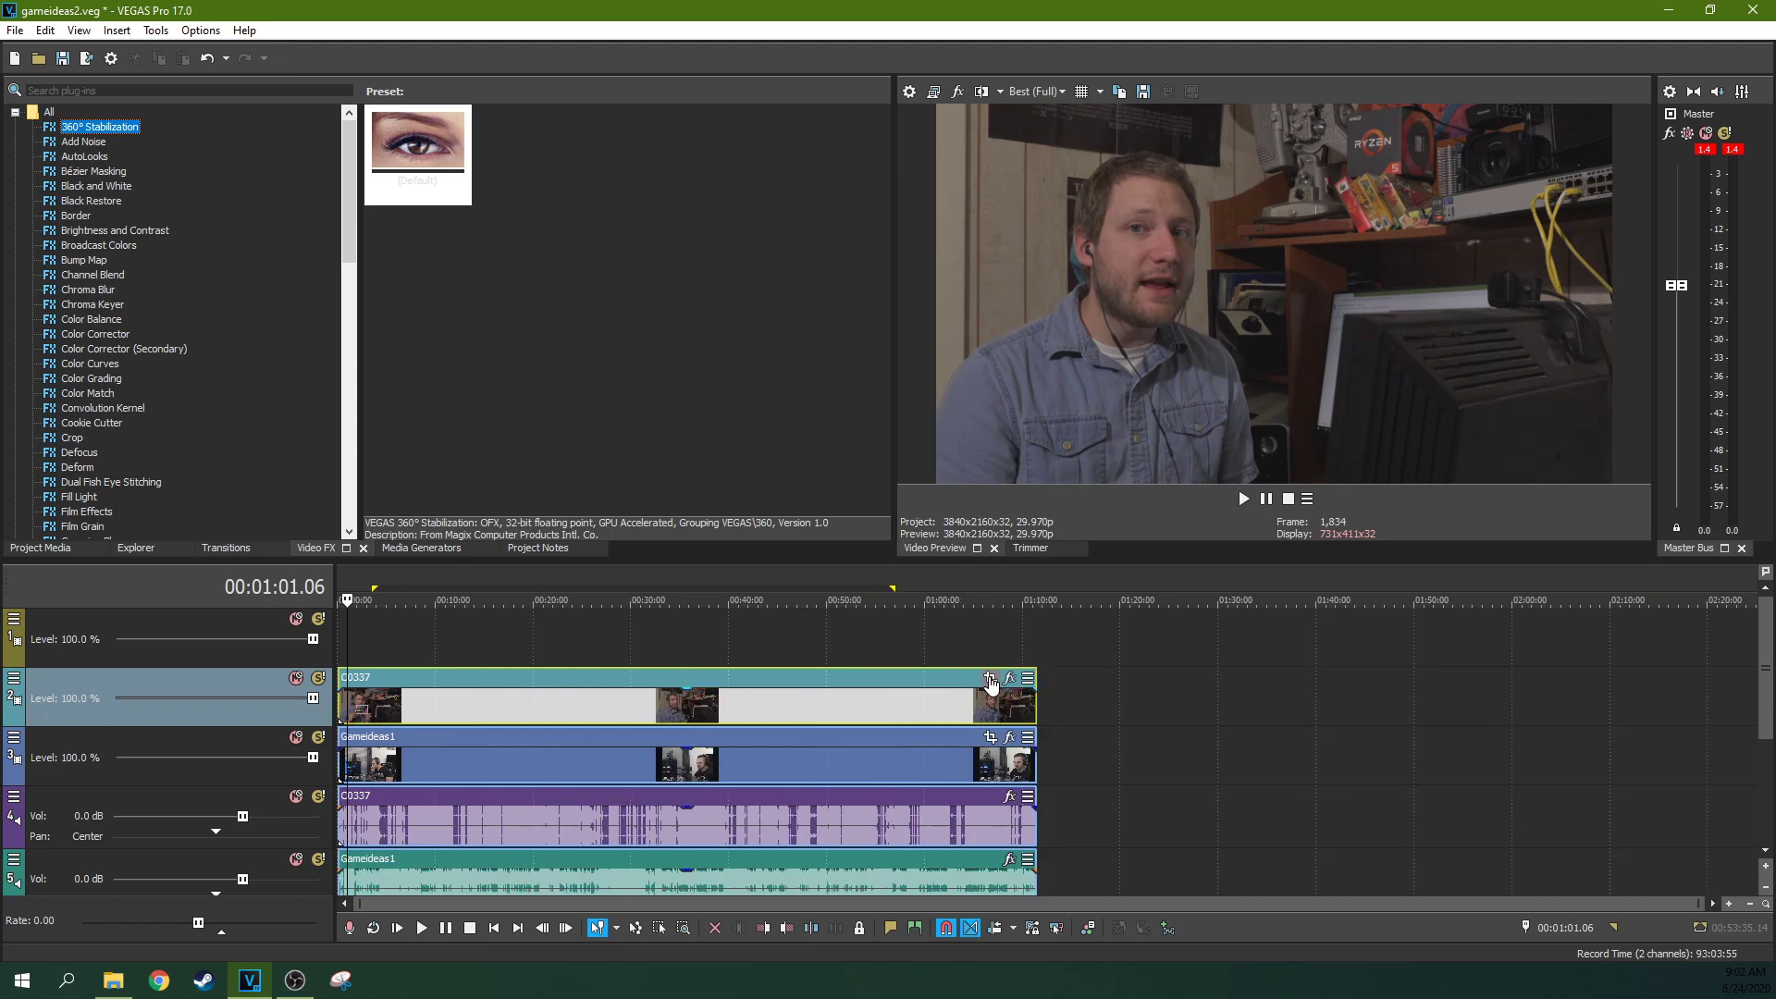
click(991, 678)
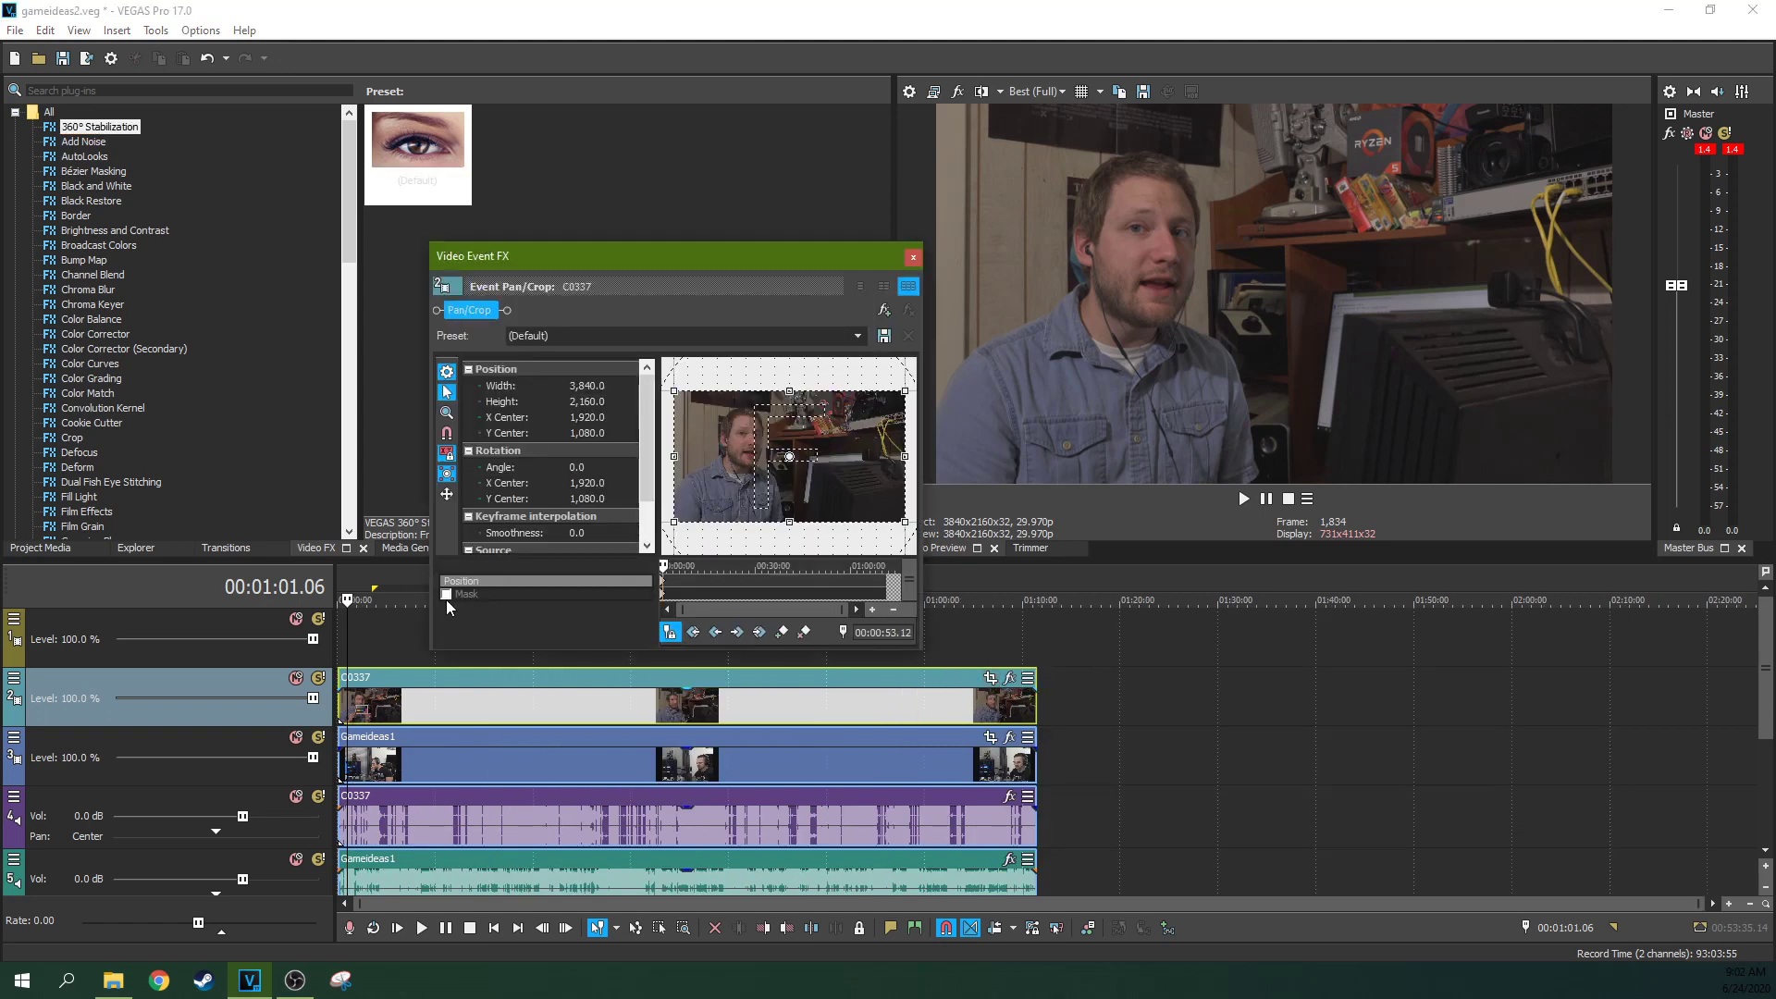
click(913, 258)
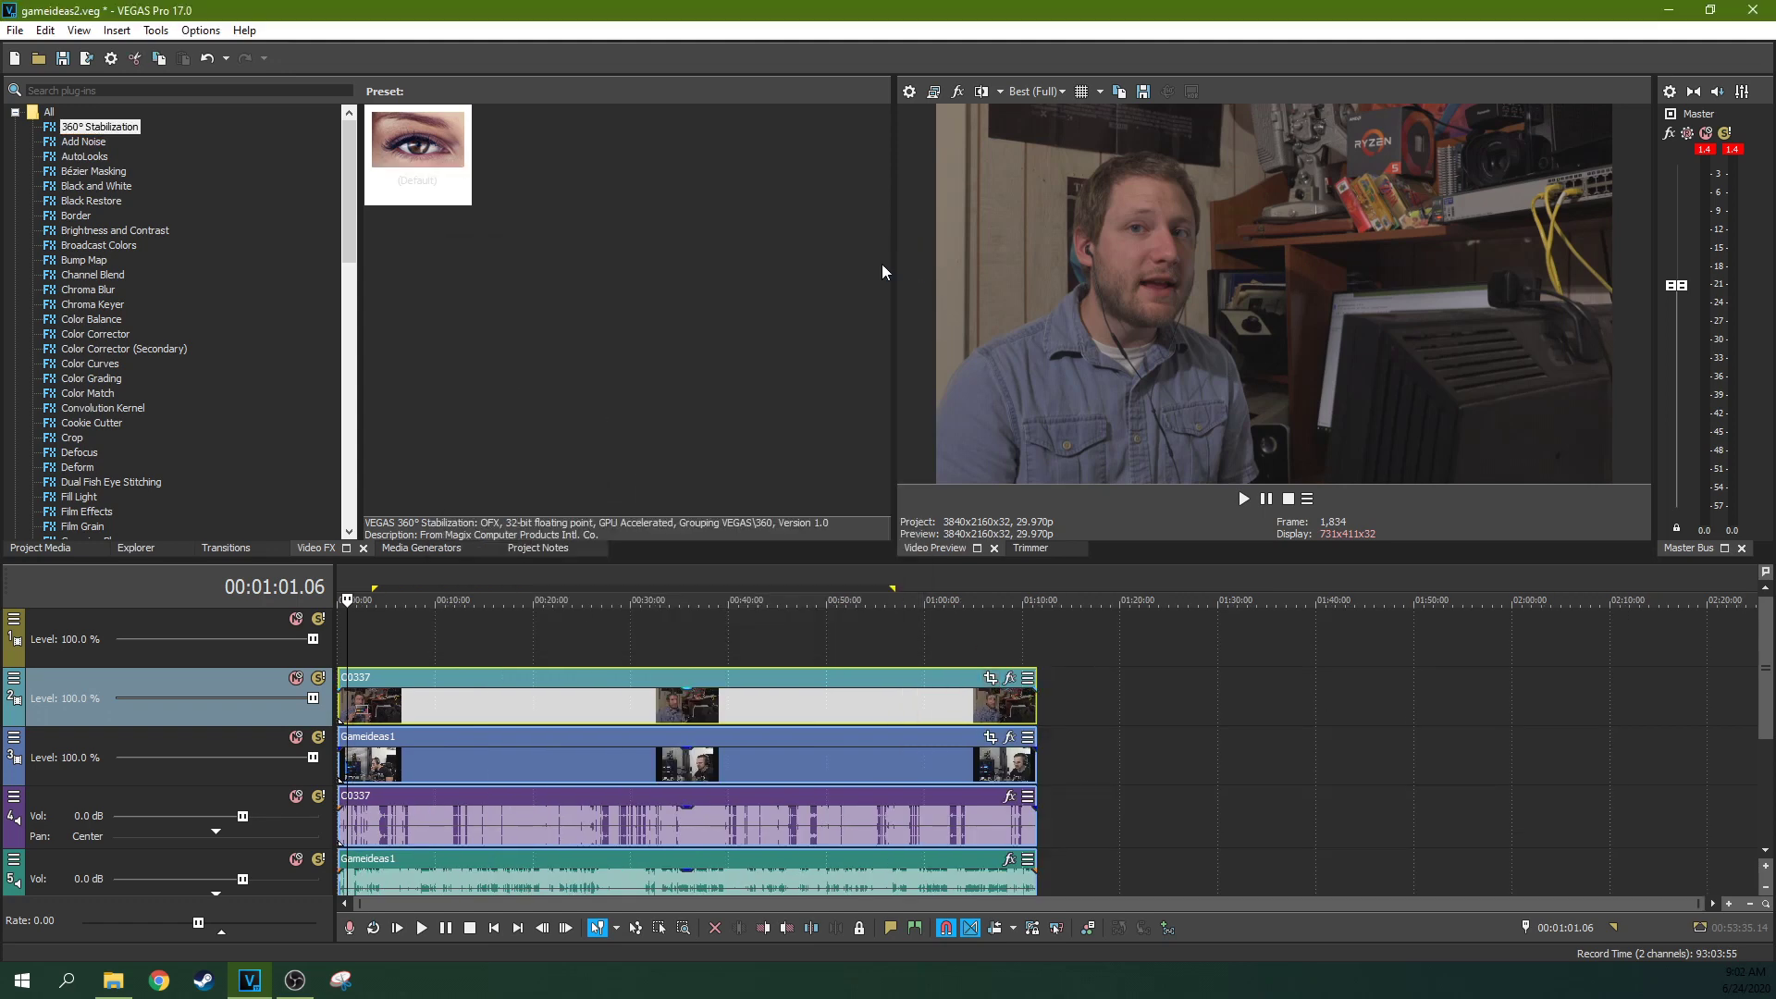
Step: Browse Bézier Masking, Black and White, Color Grading, Color Match and Crop presets, ending on Cookie Cutter
click(99, 170)
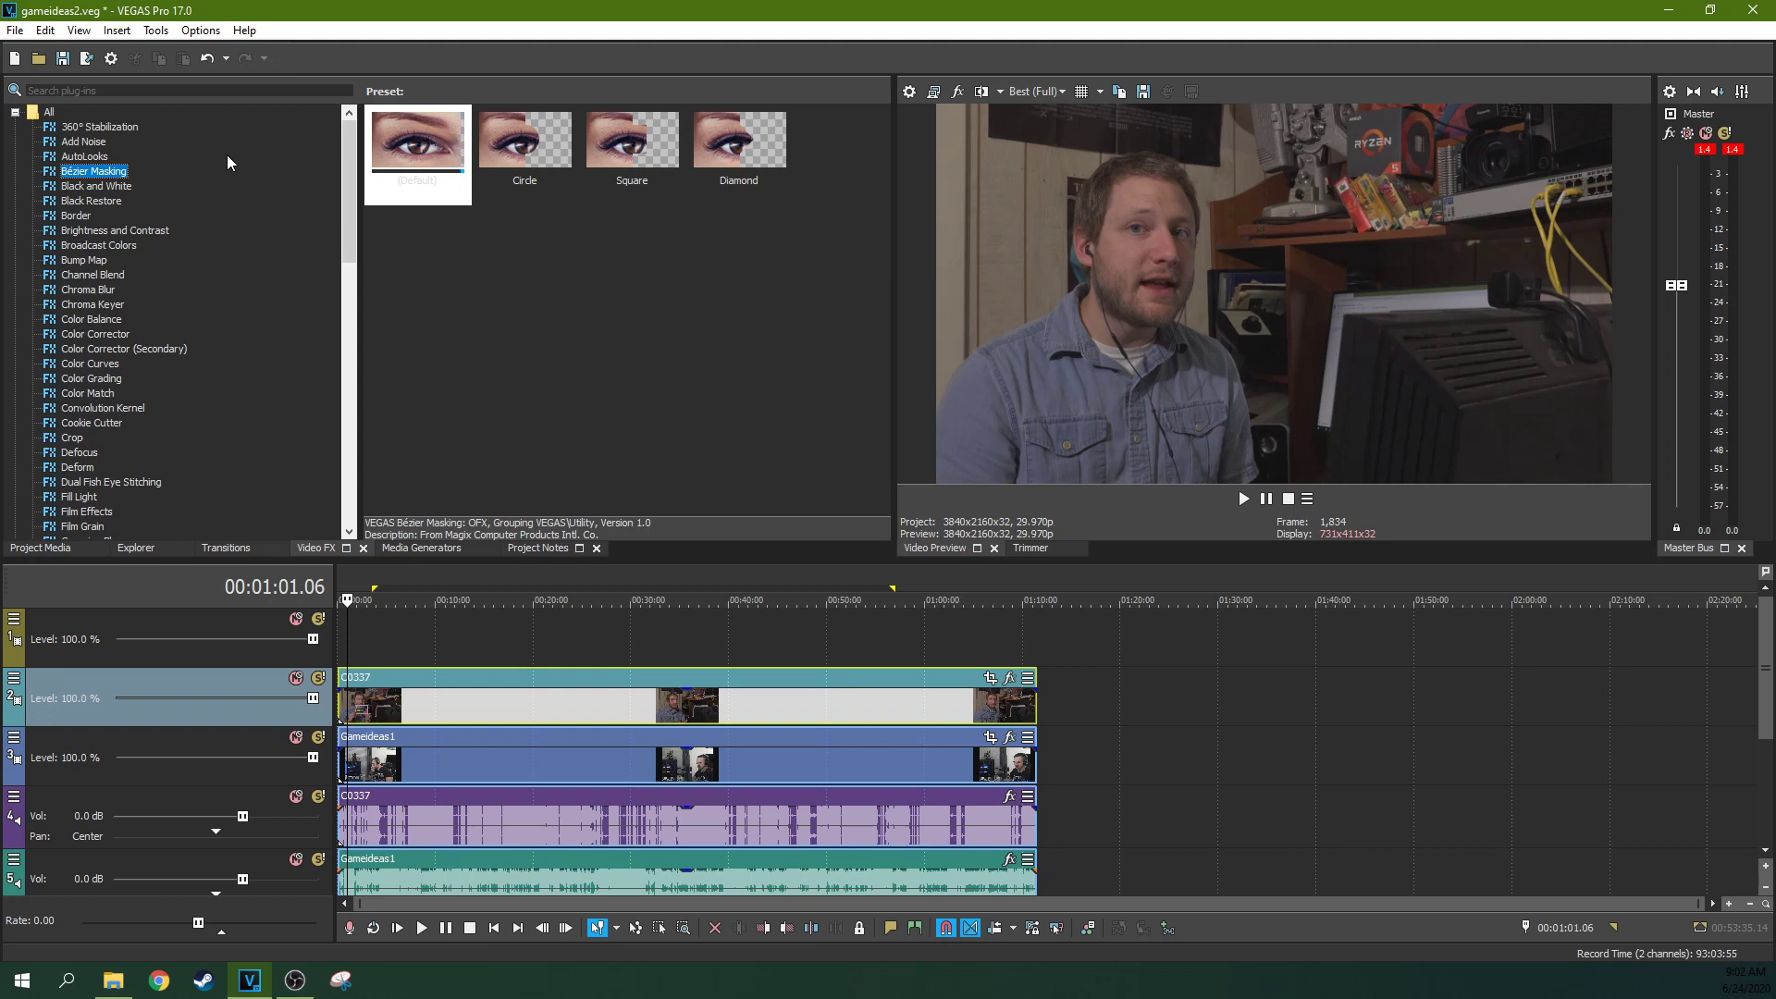
click(102, 188)
scroll(109, 222, down, 2)
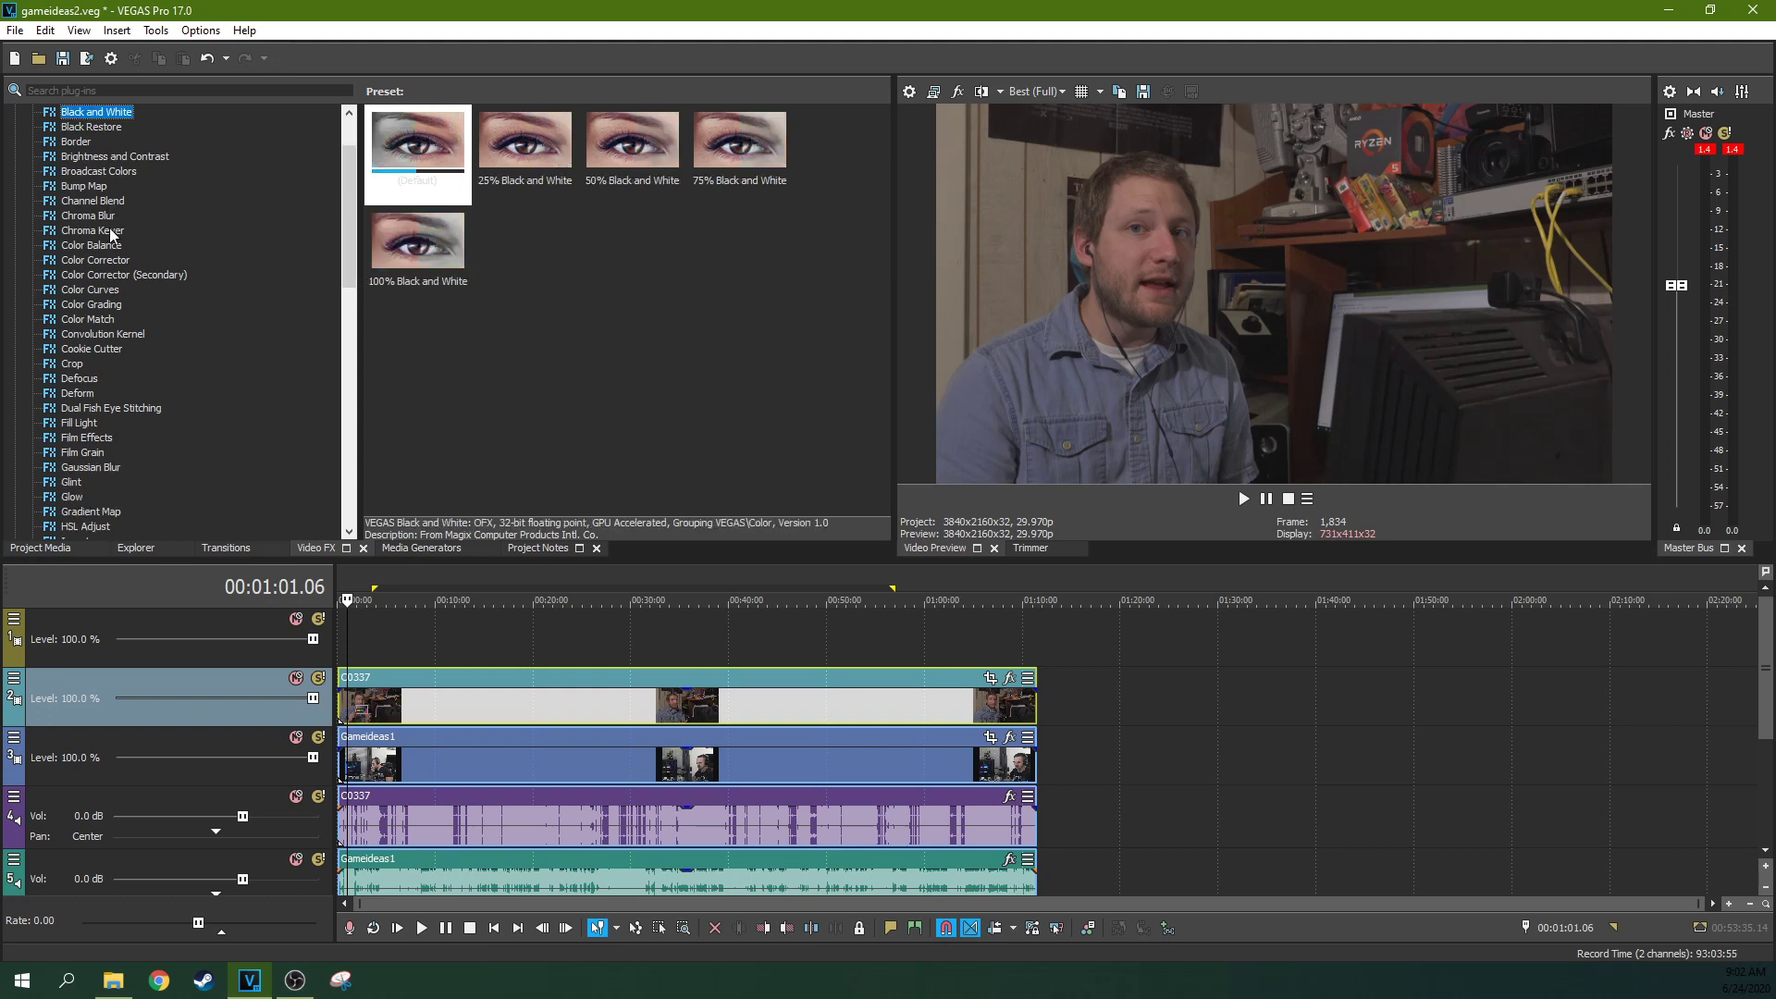
click(102, 305)
click(100, 320)
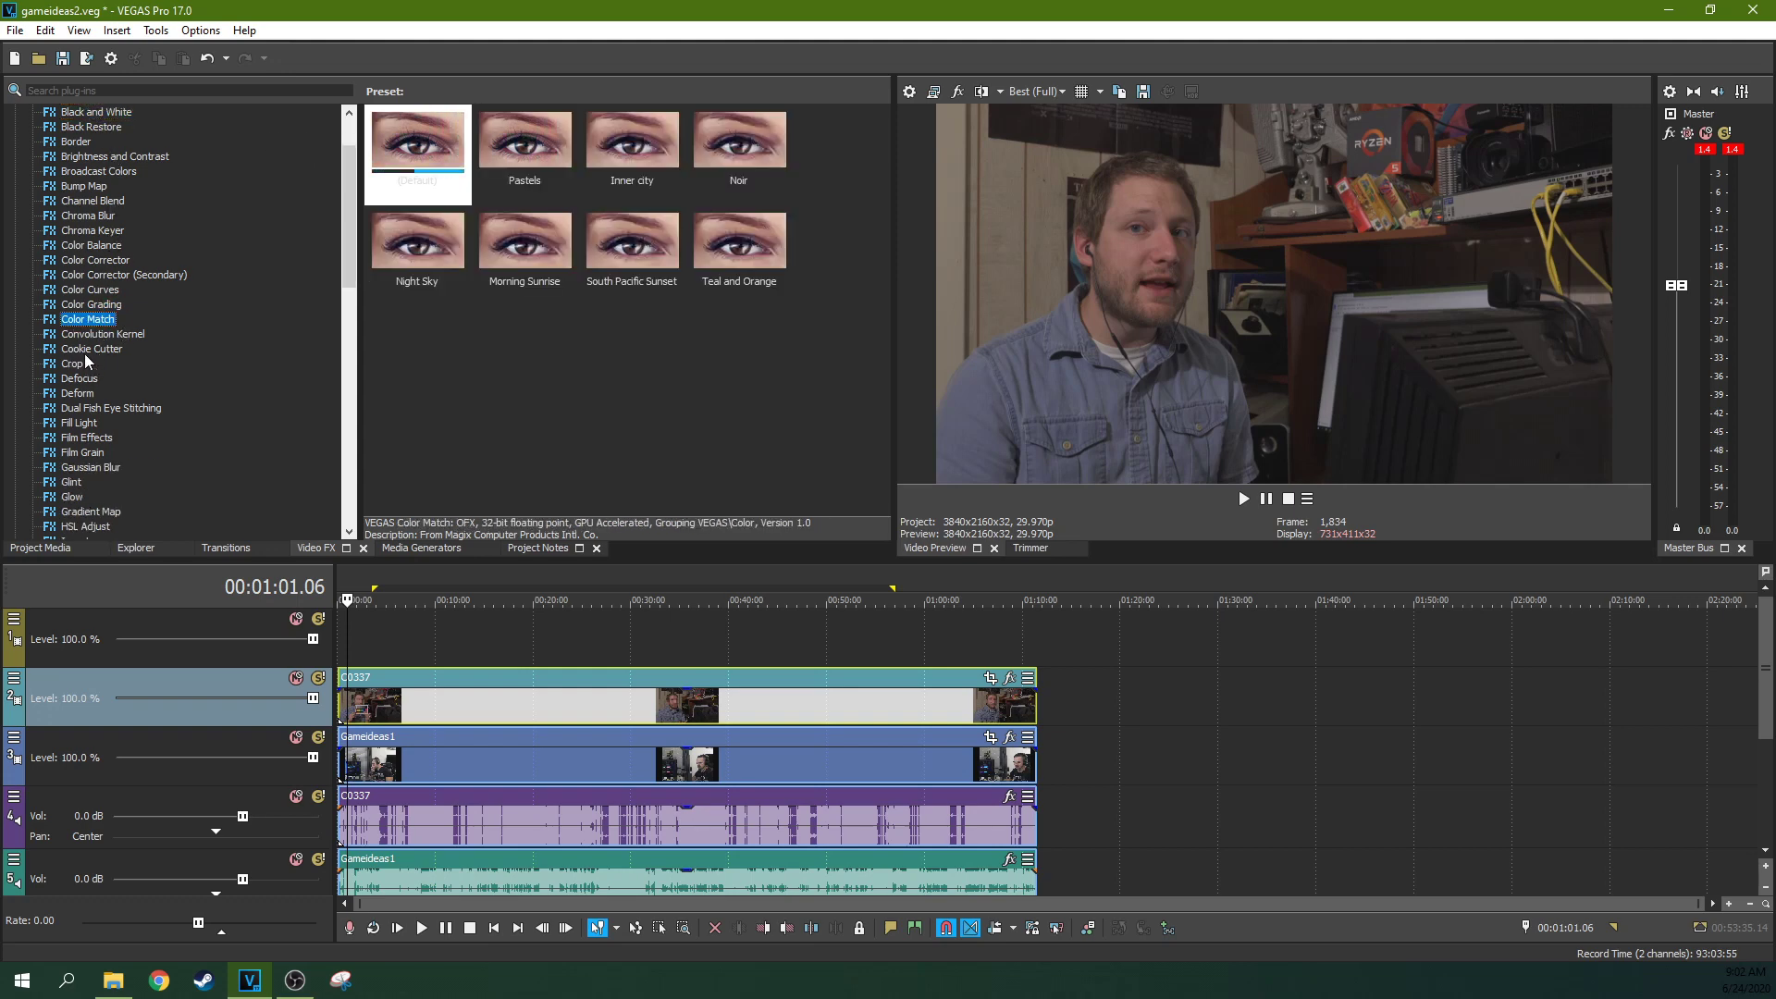
scroll(97, 333, up, 2)
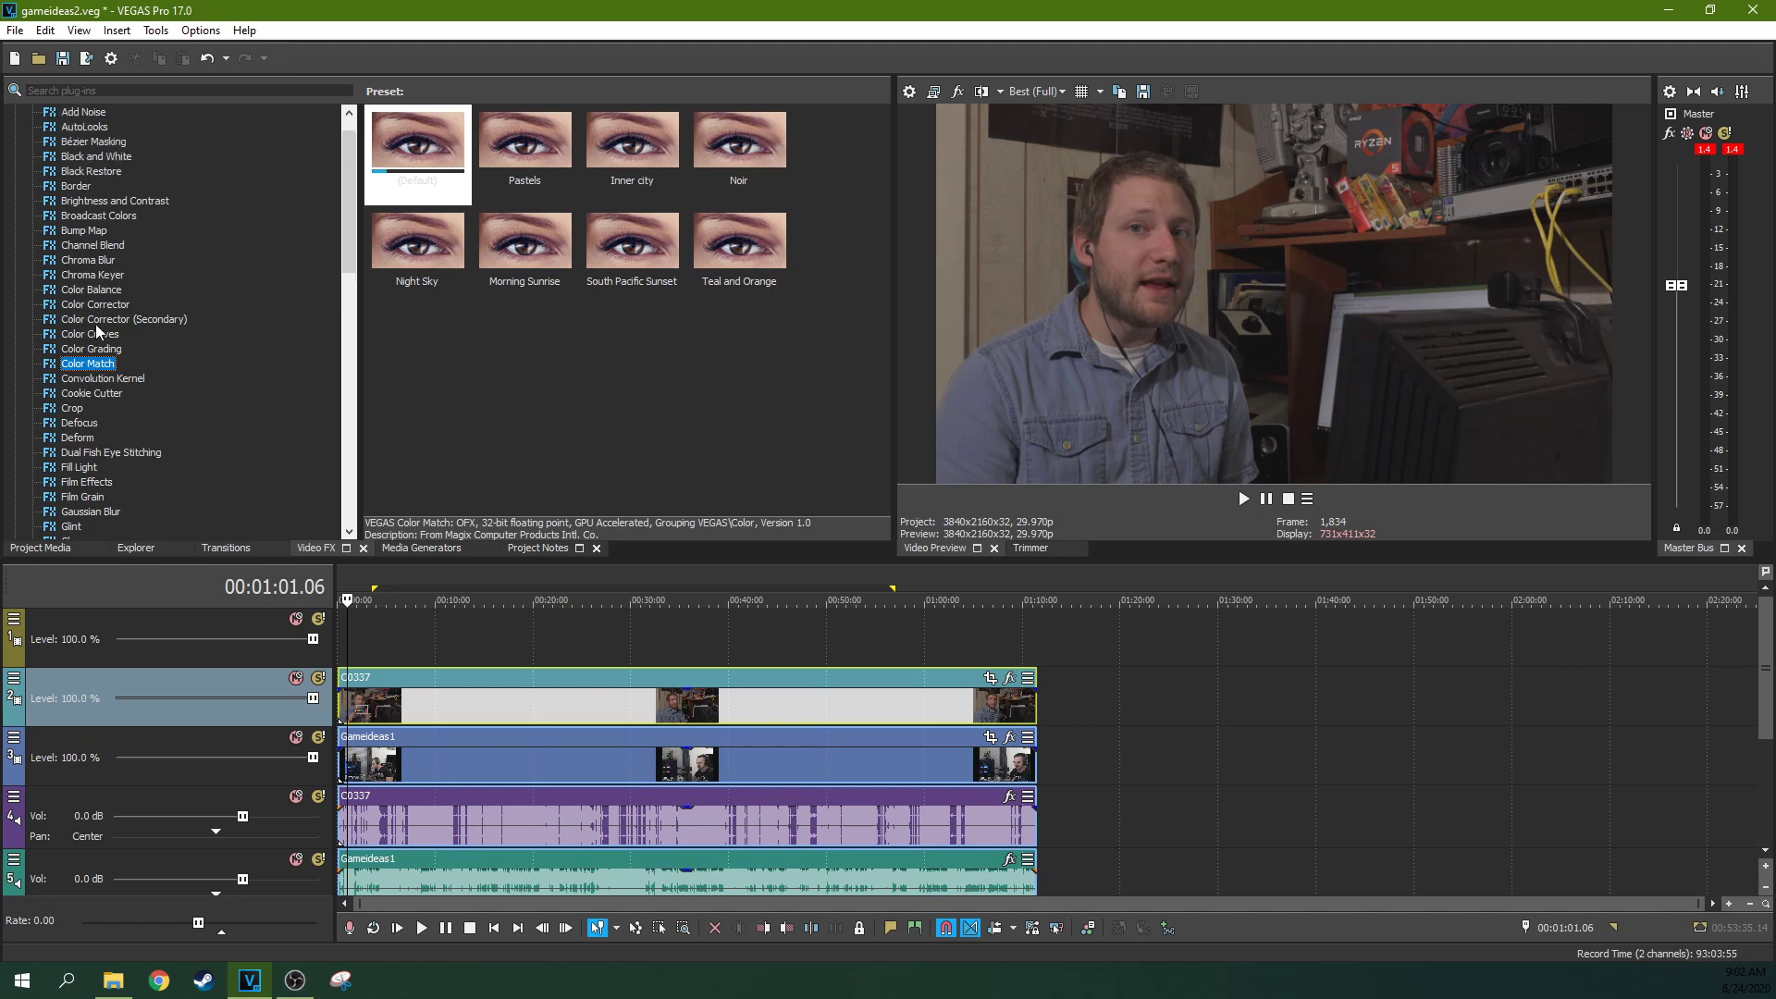
click(74, 437)
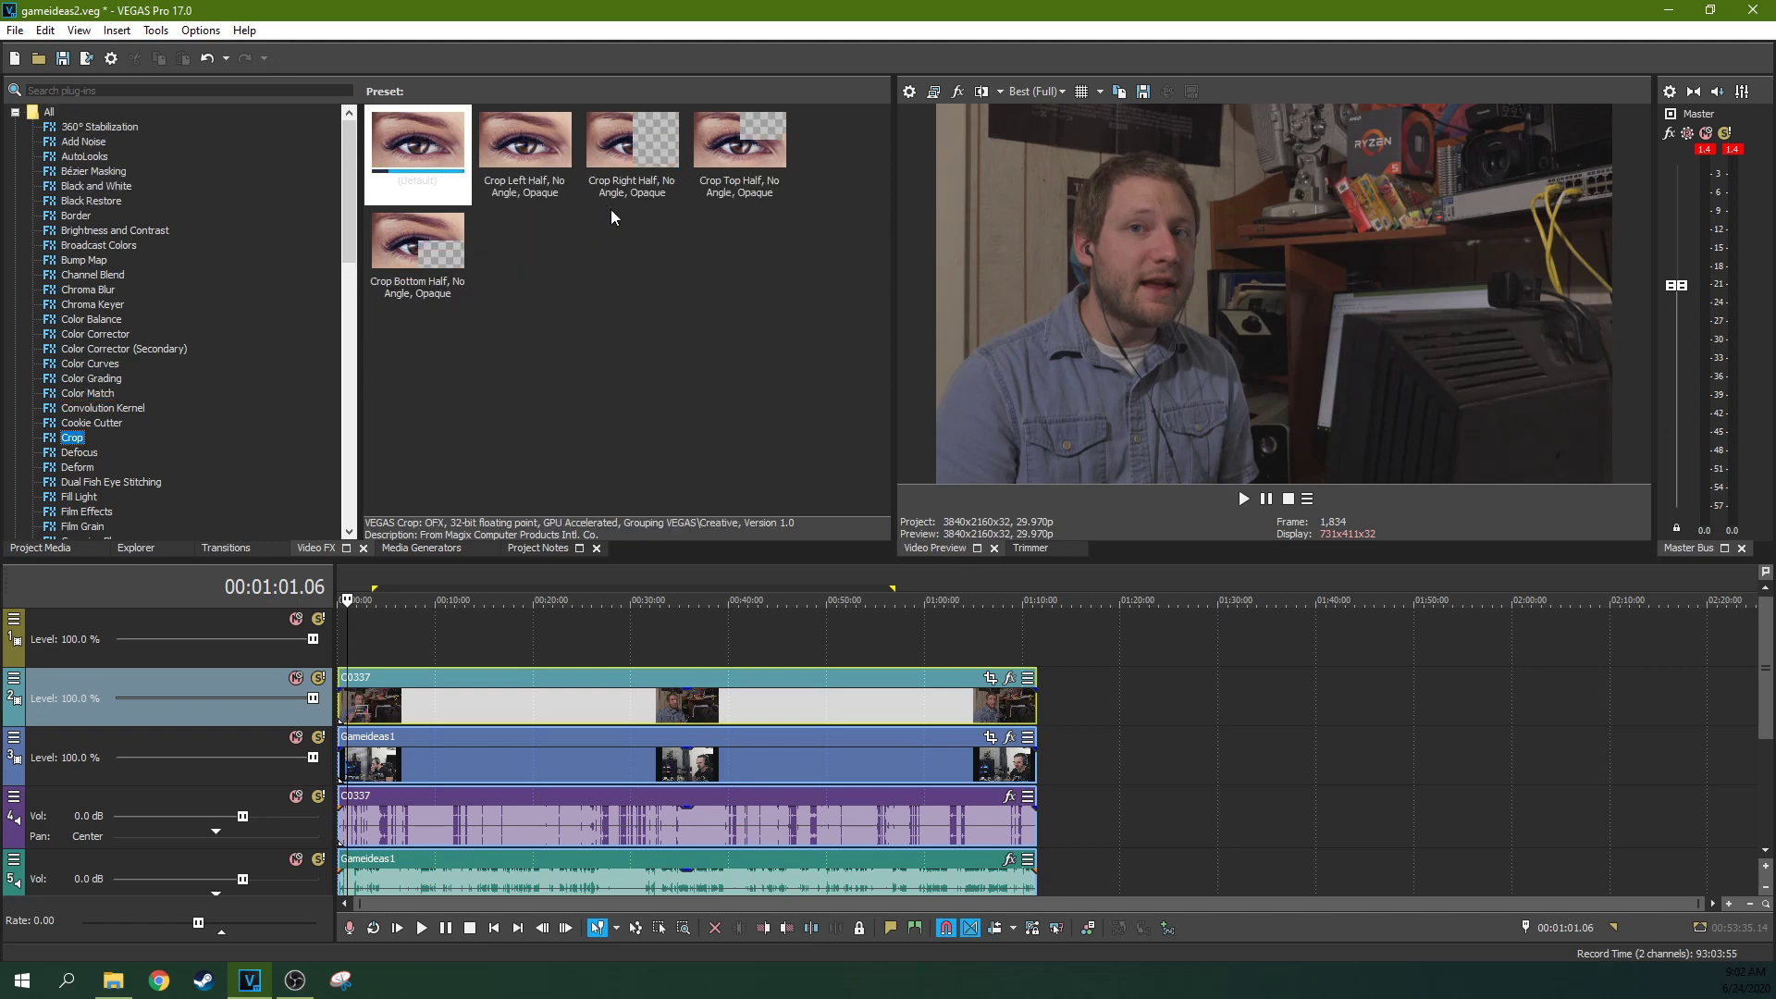
scroll(89, 452, down, 1)
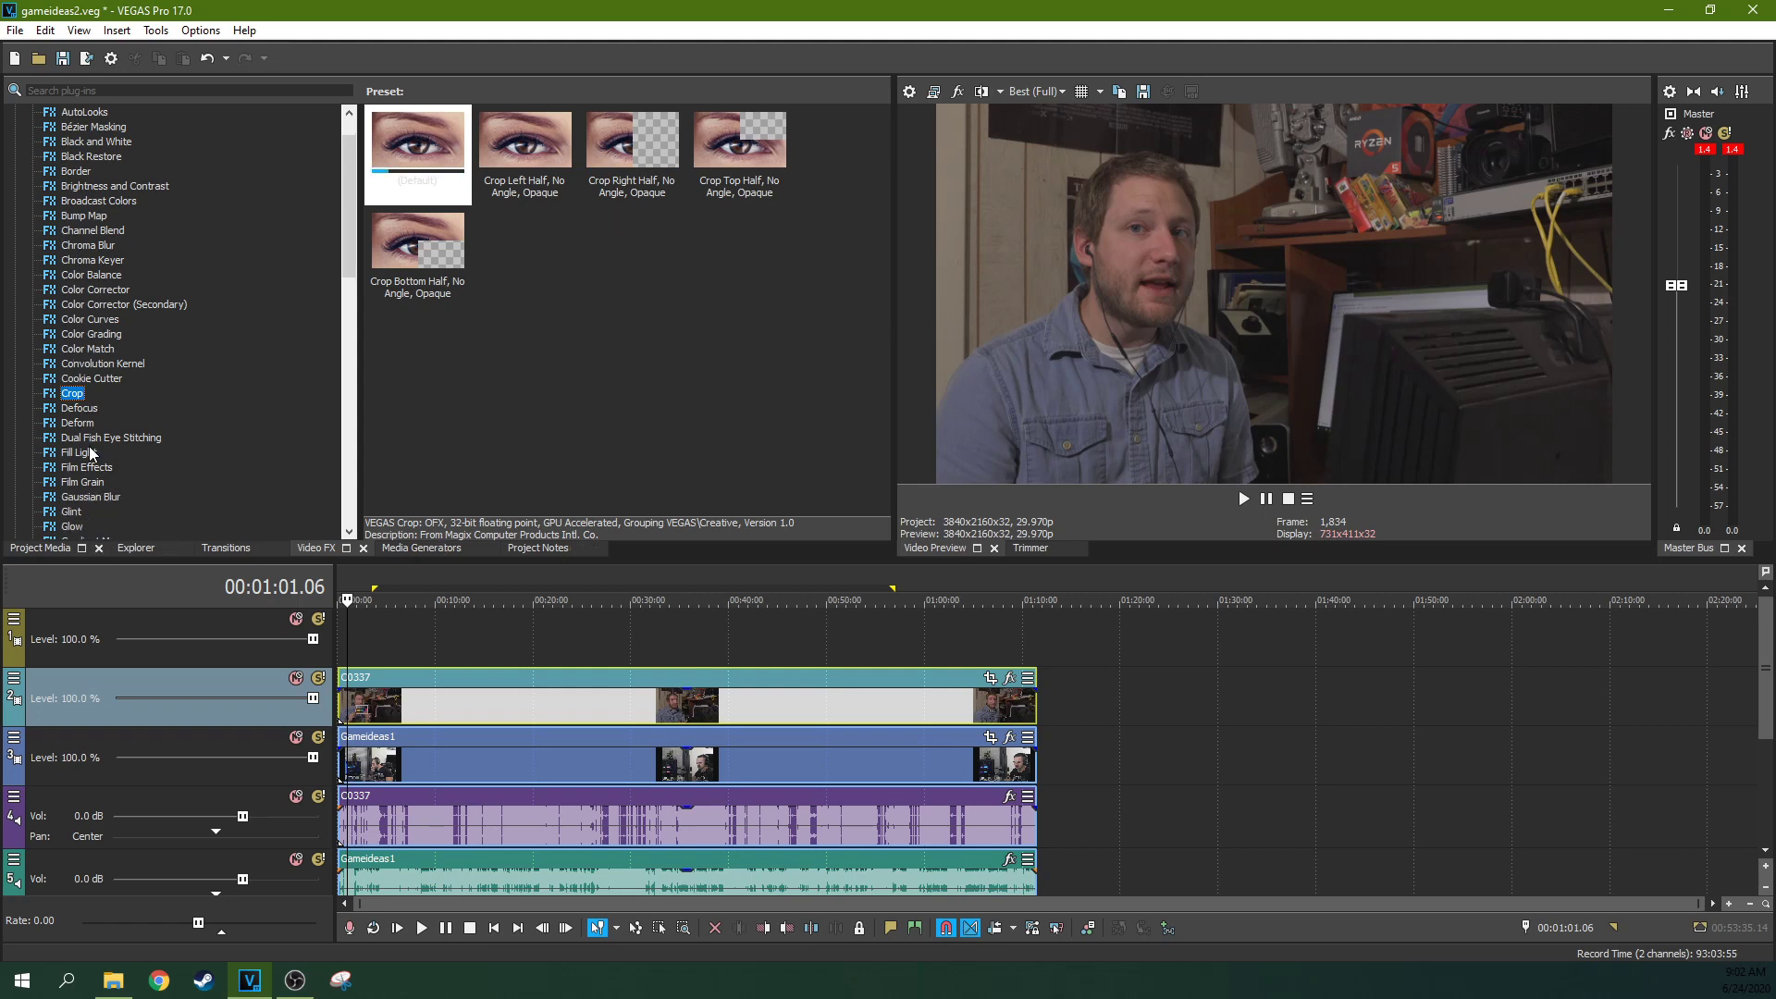
click(94, 379)
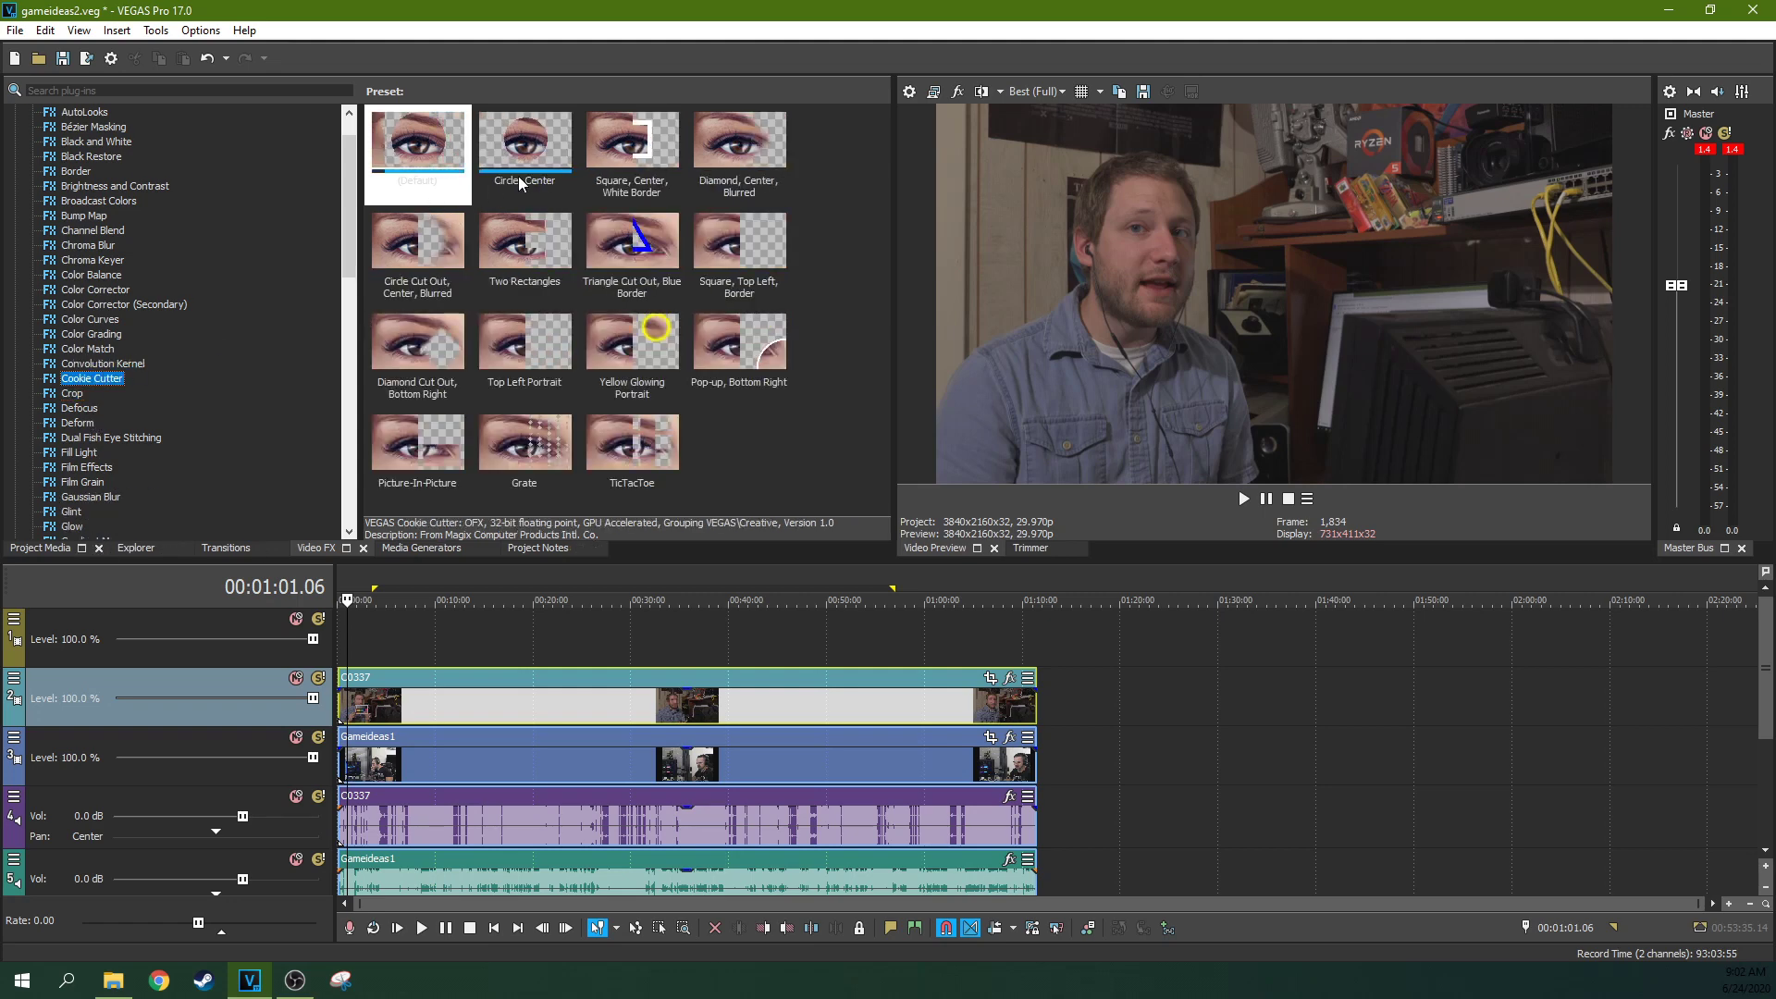
Step: Apply the 'Square, Center, White Border' Cookie Cutter preset to C0337 and list all its parameters
drag(632, 148, 579, 690)
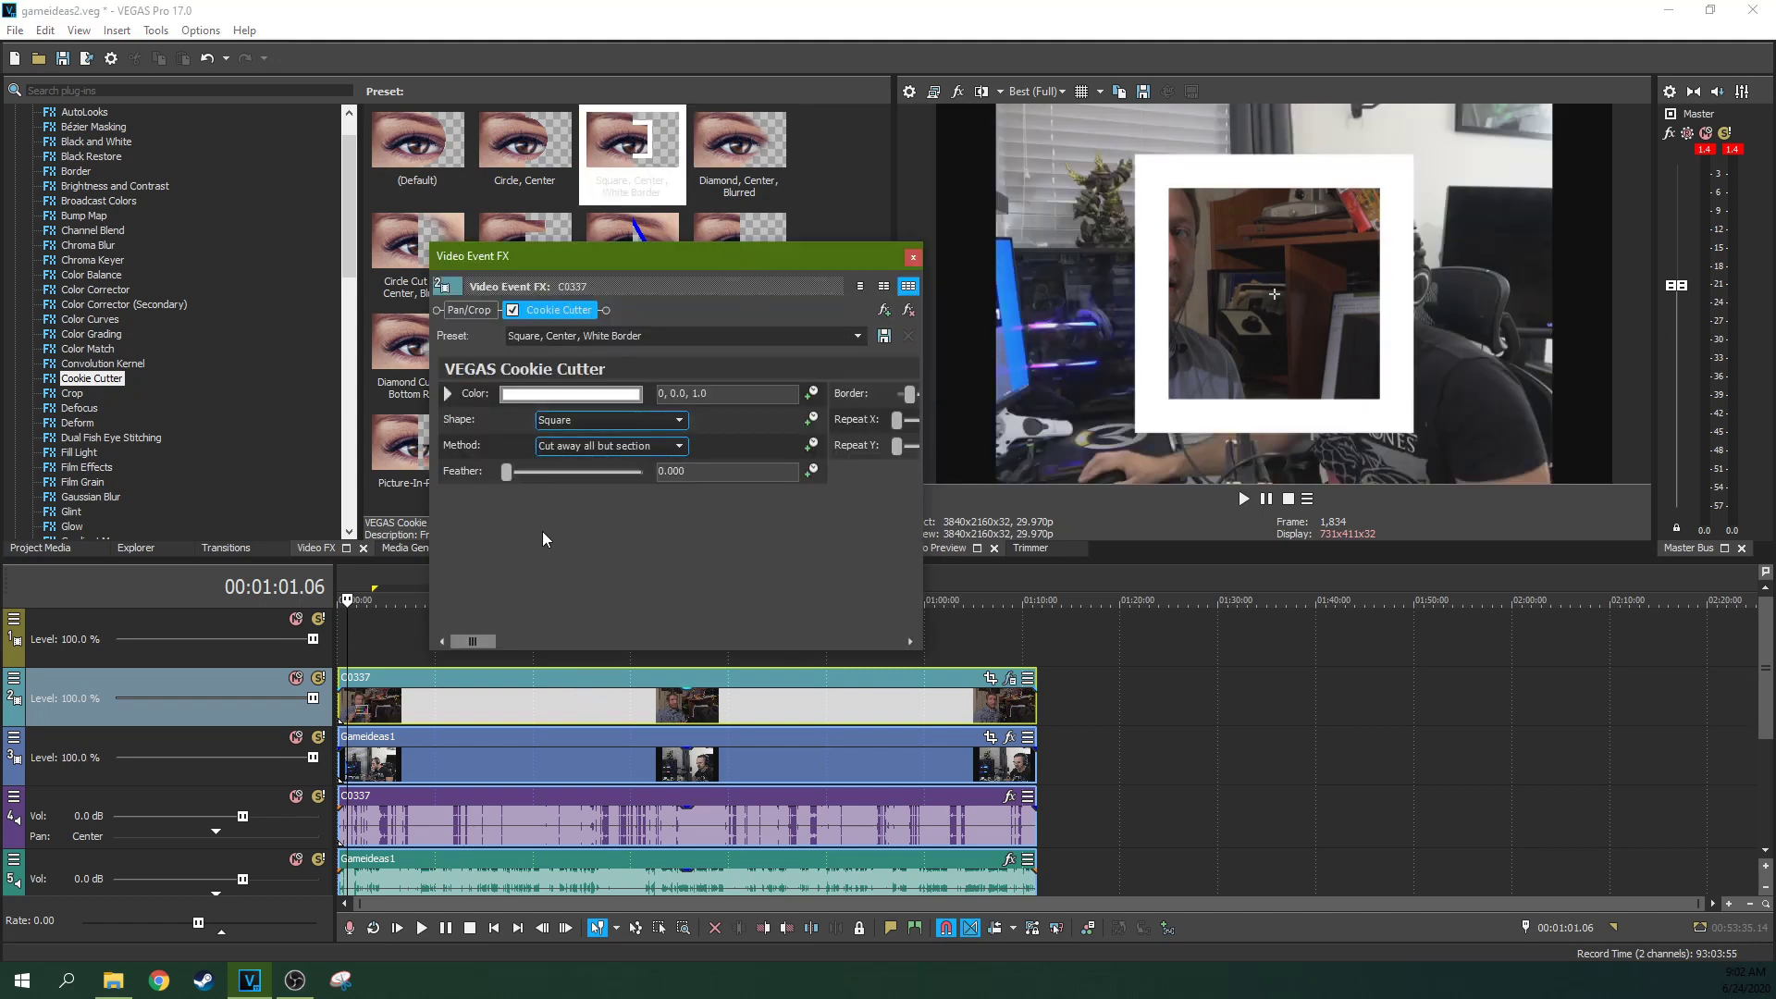
click(859, 286)
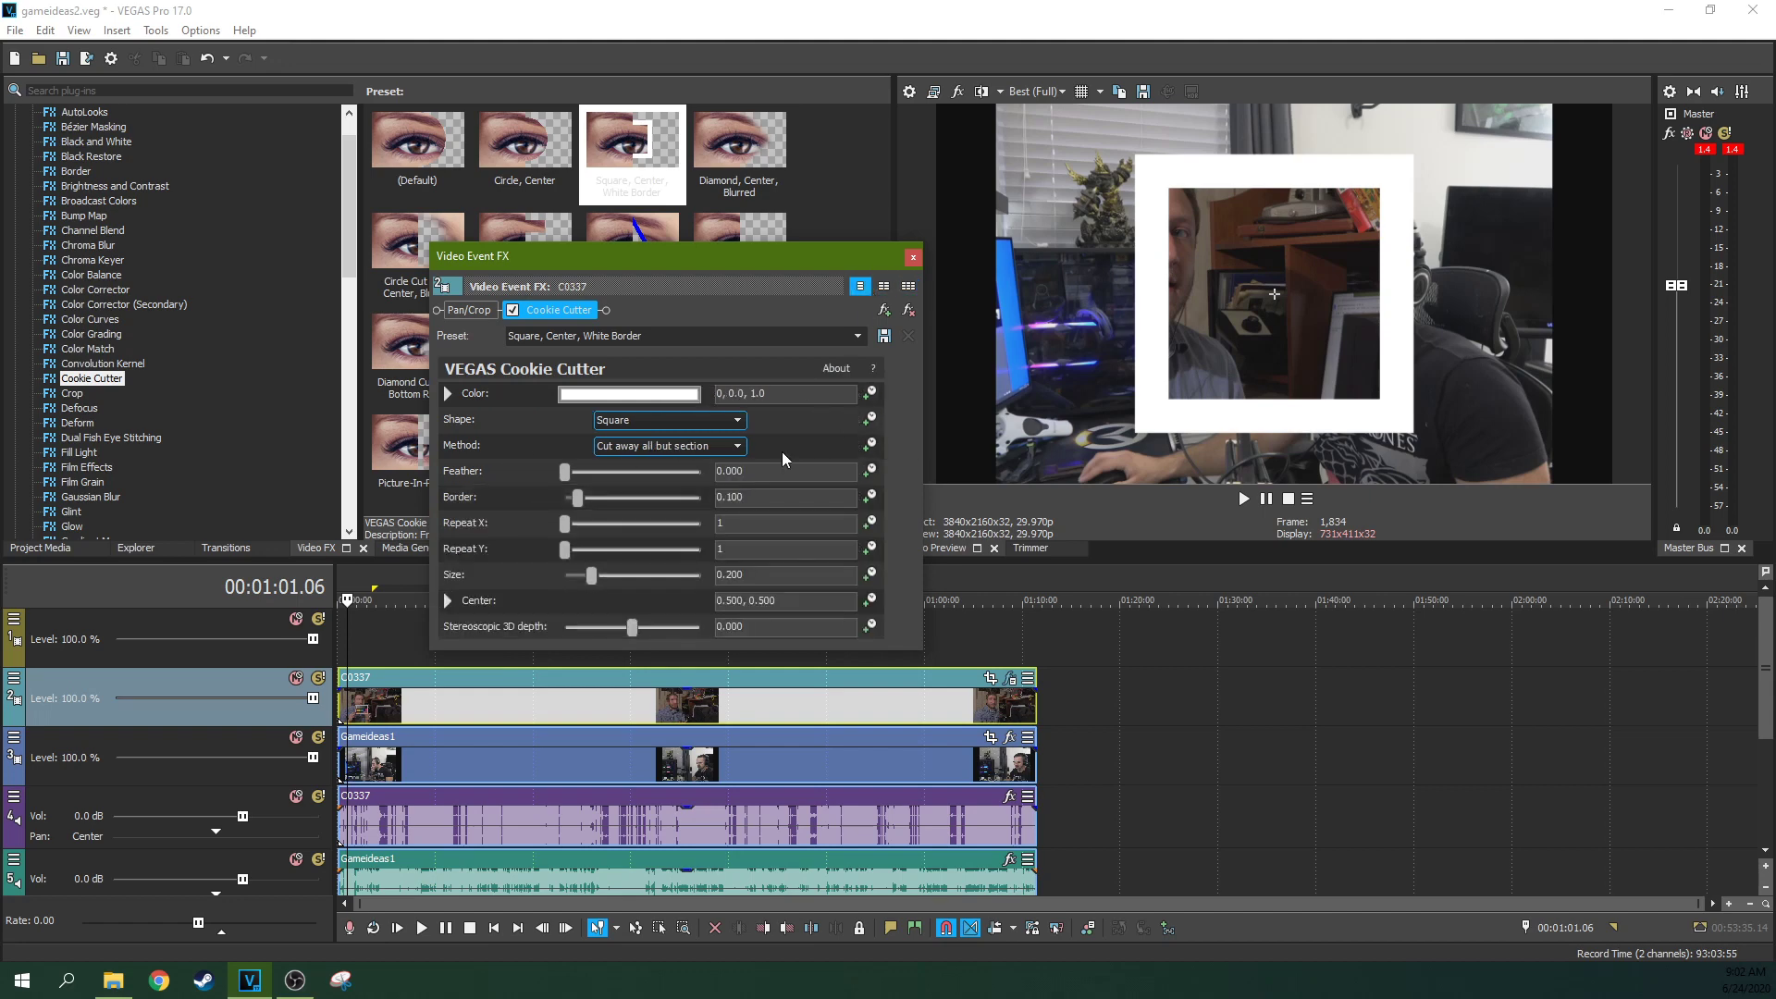
drag(773, 259, 721, 240)
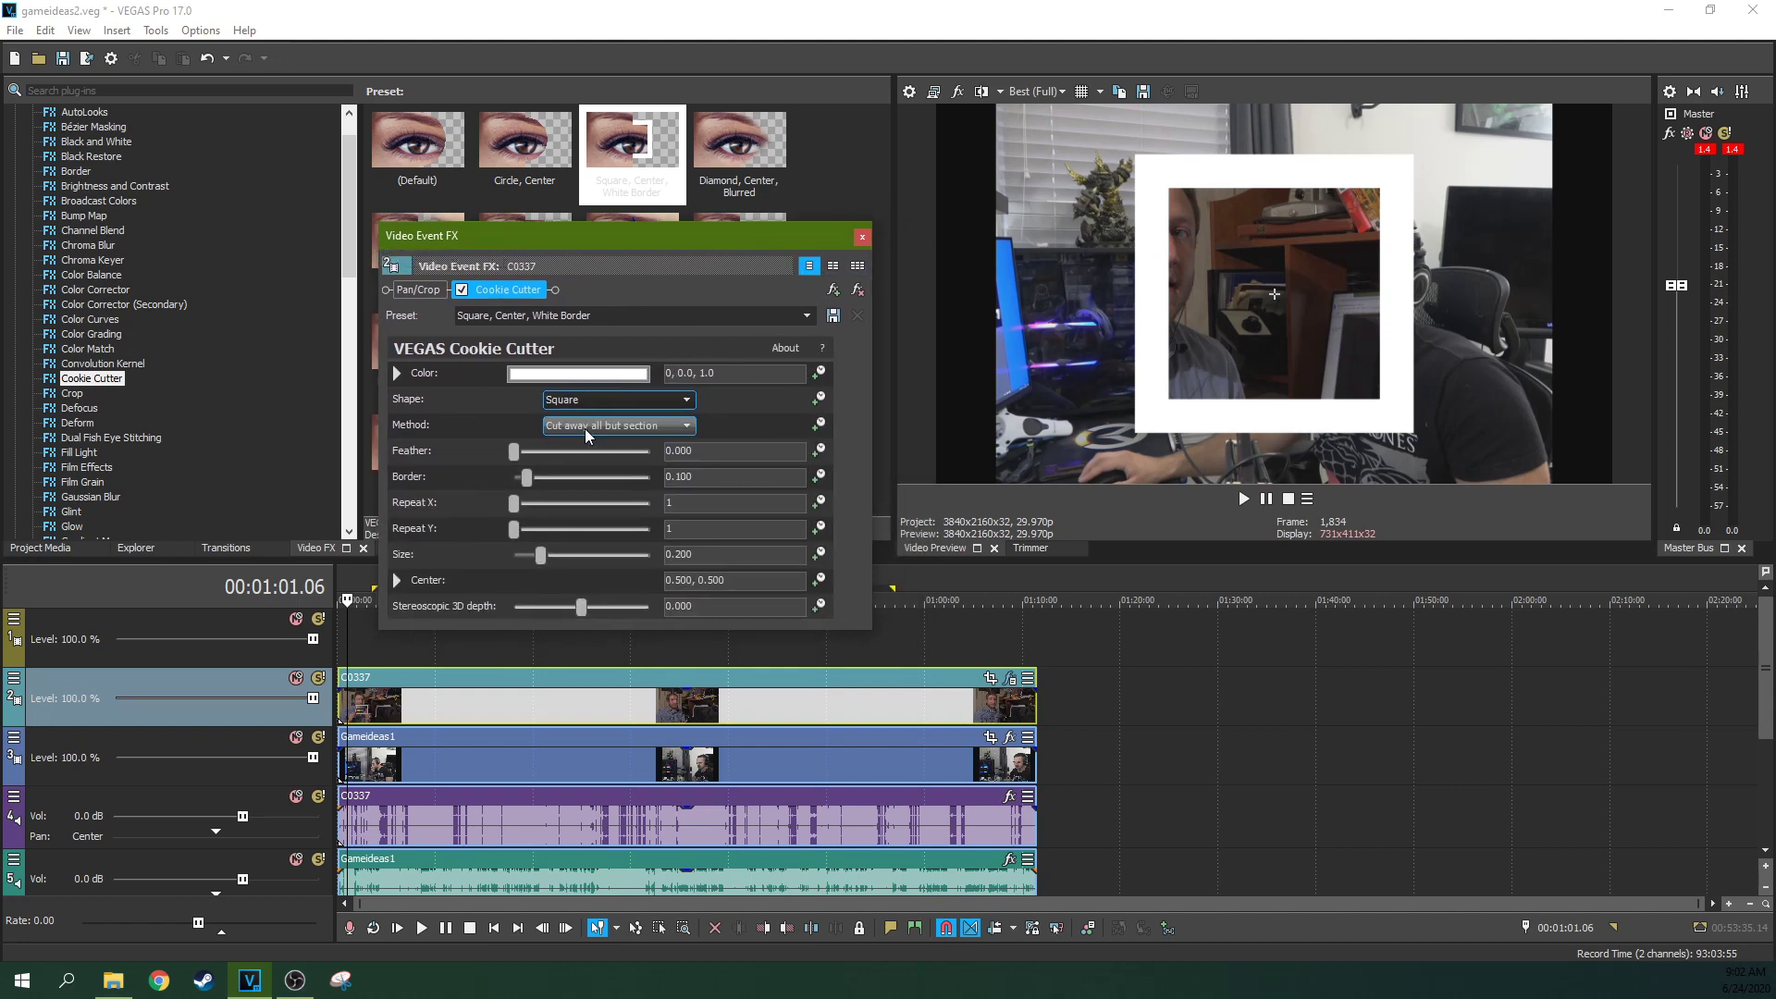
Step: Move the square mask left, with size 0.381 and border 0.061
click(398, 580)
scroll(581, 546, down, 2)
drag(647, 567, 619, 581)
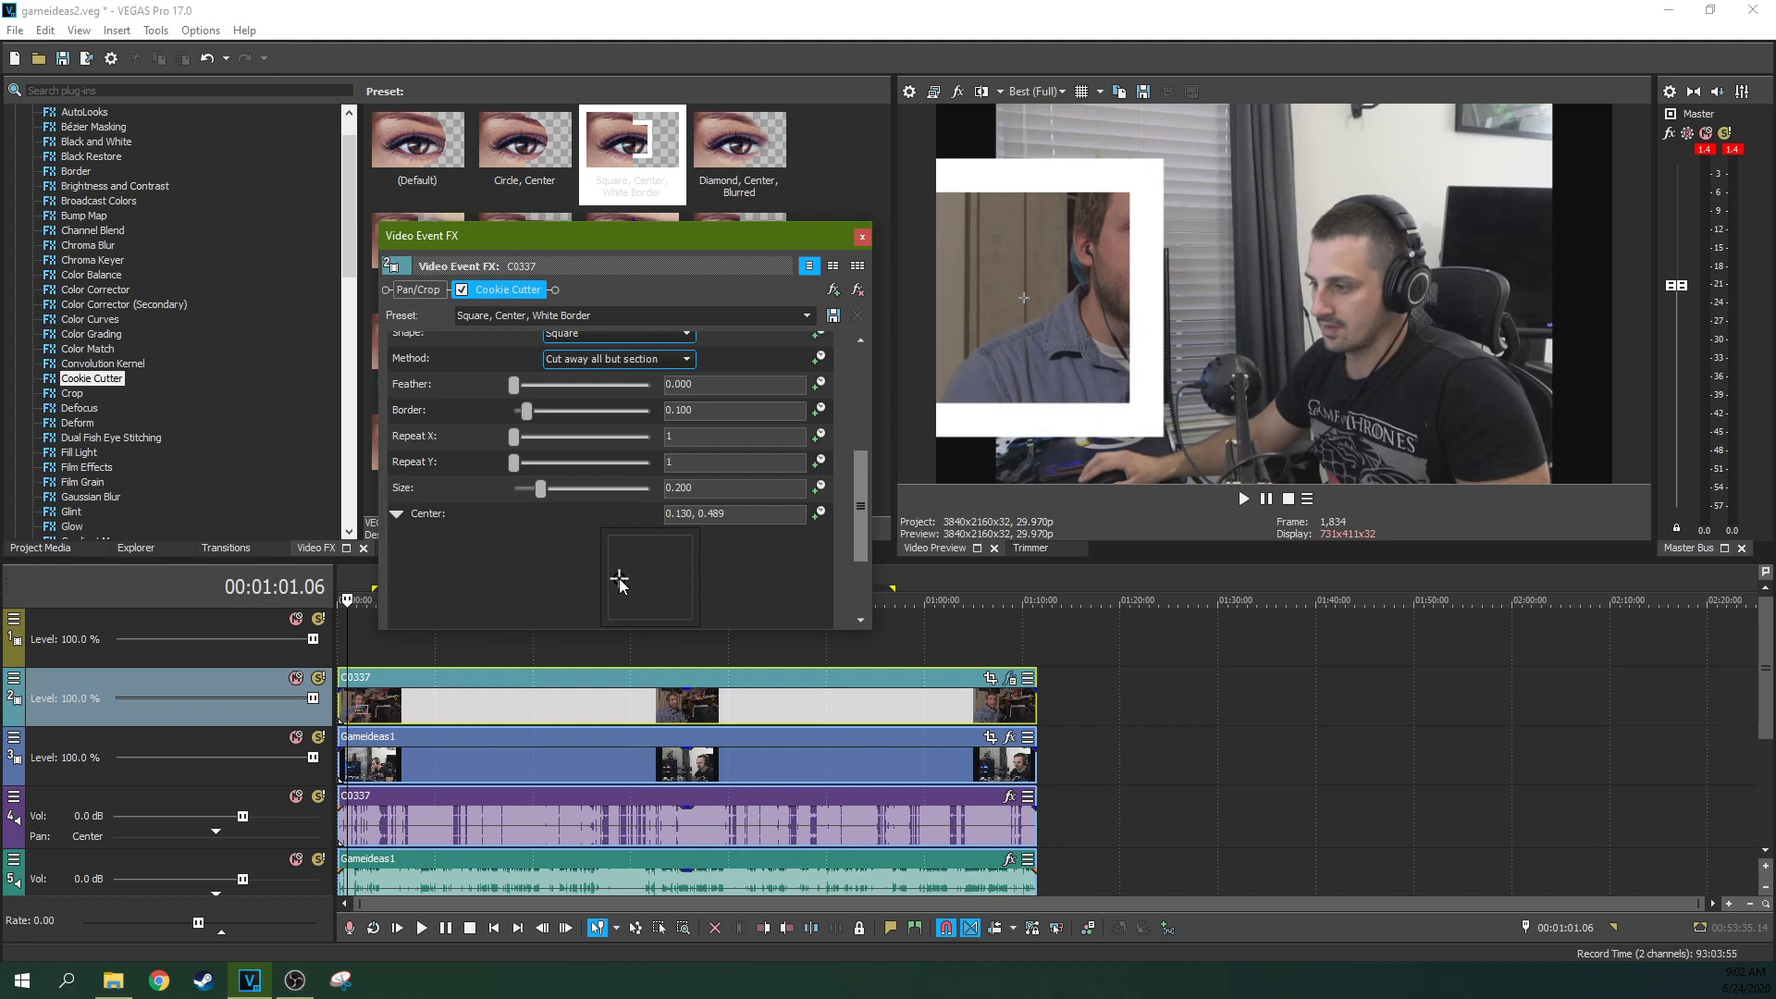
scroll(579, 538, up, 2)
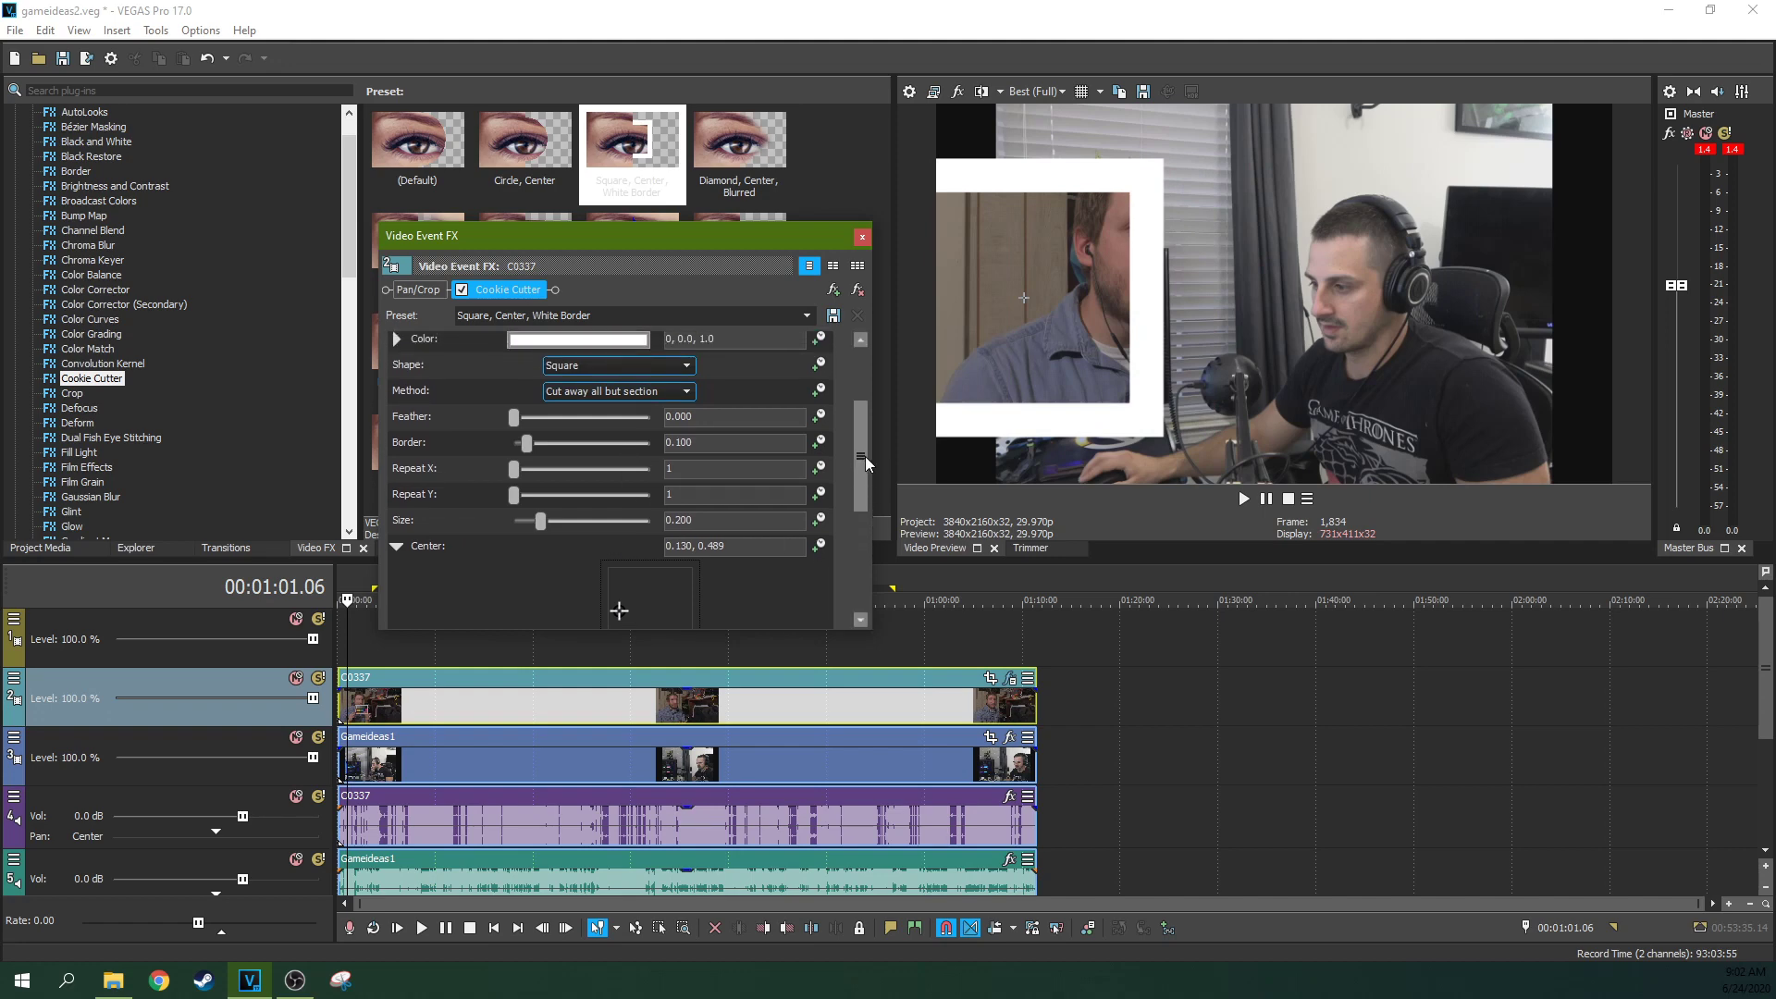
drag(552, 531, 567, 534)
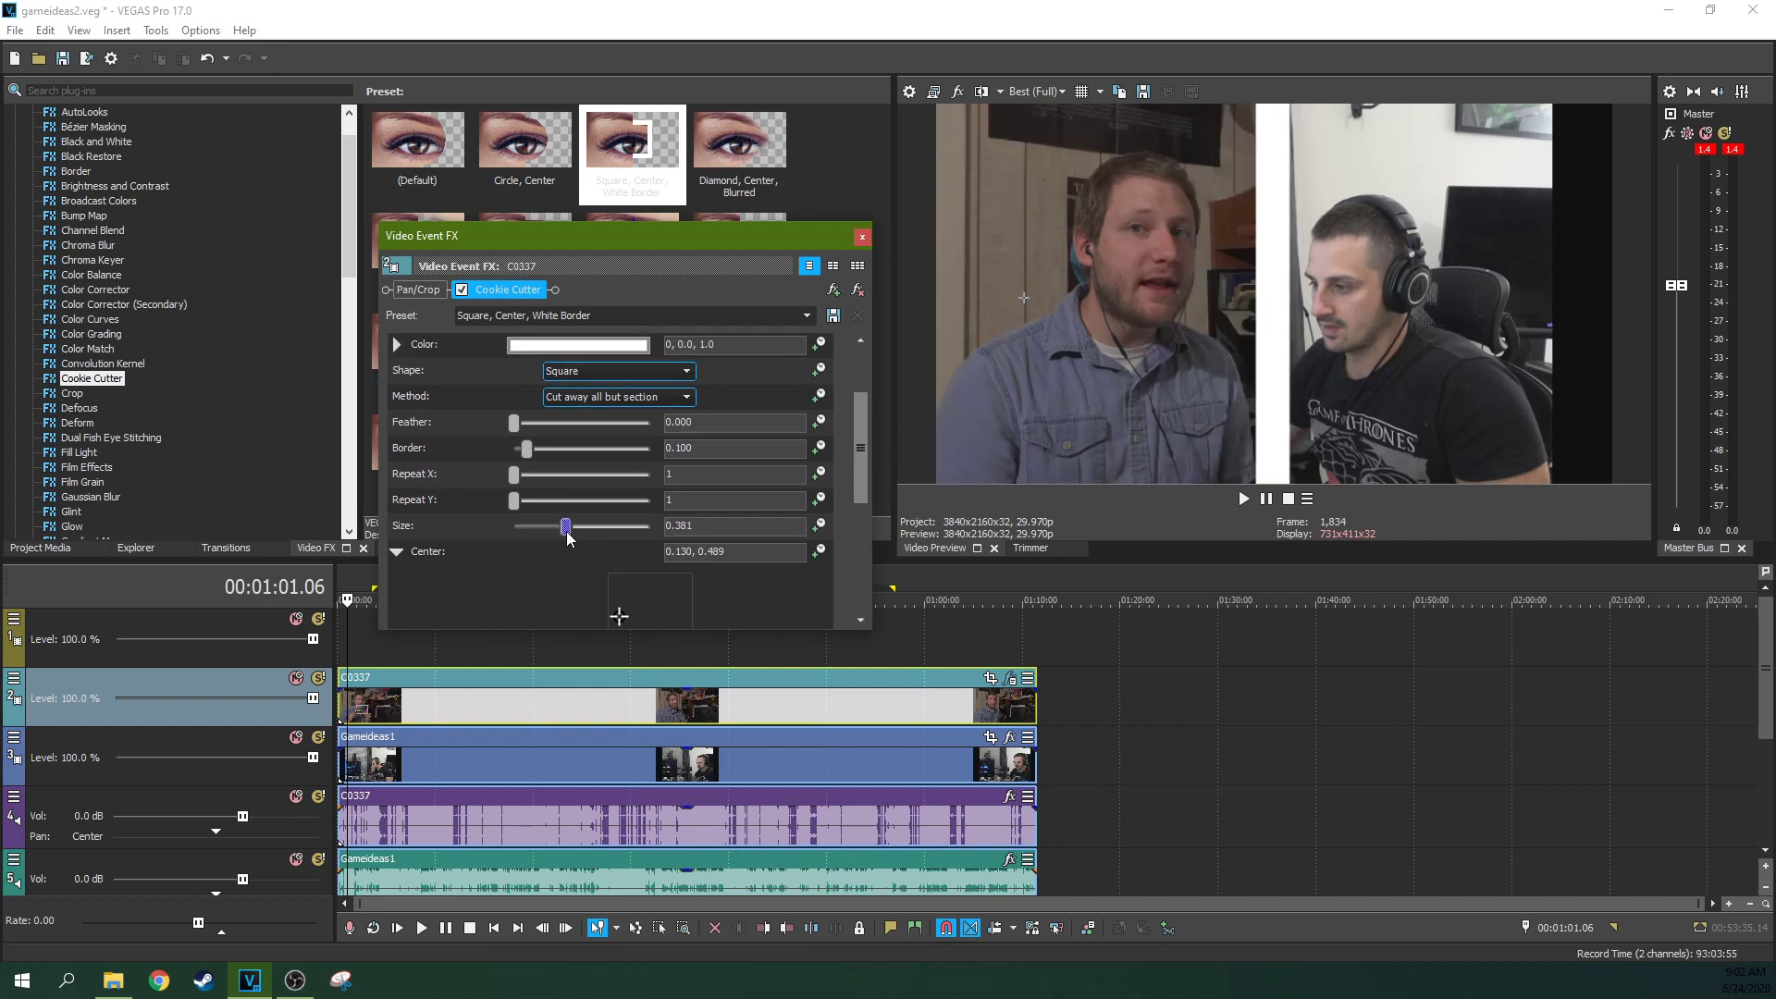
drag(525, 447, 523, 449)
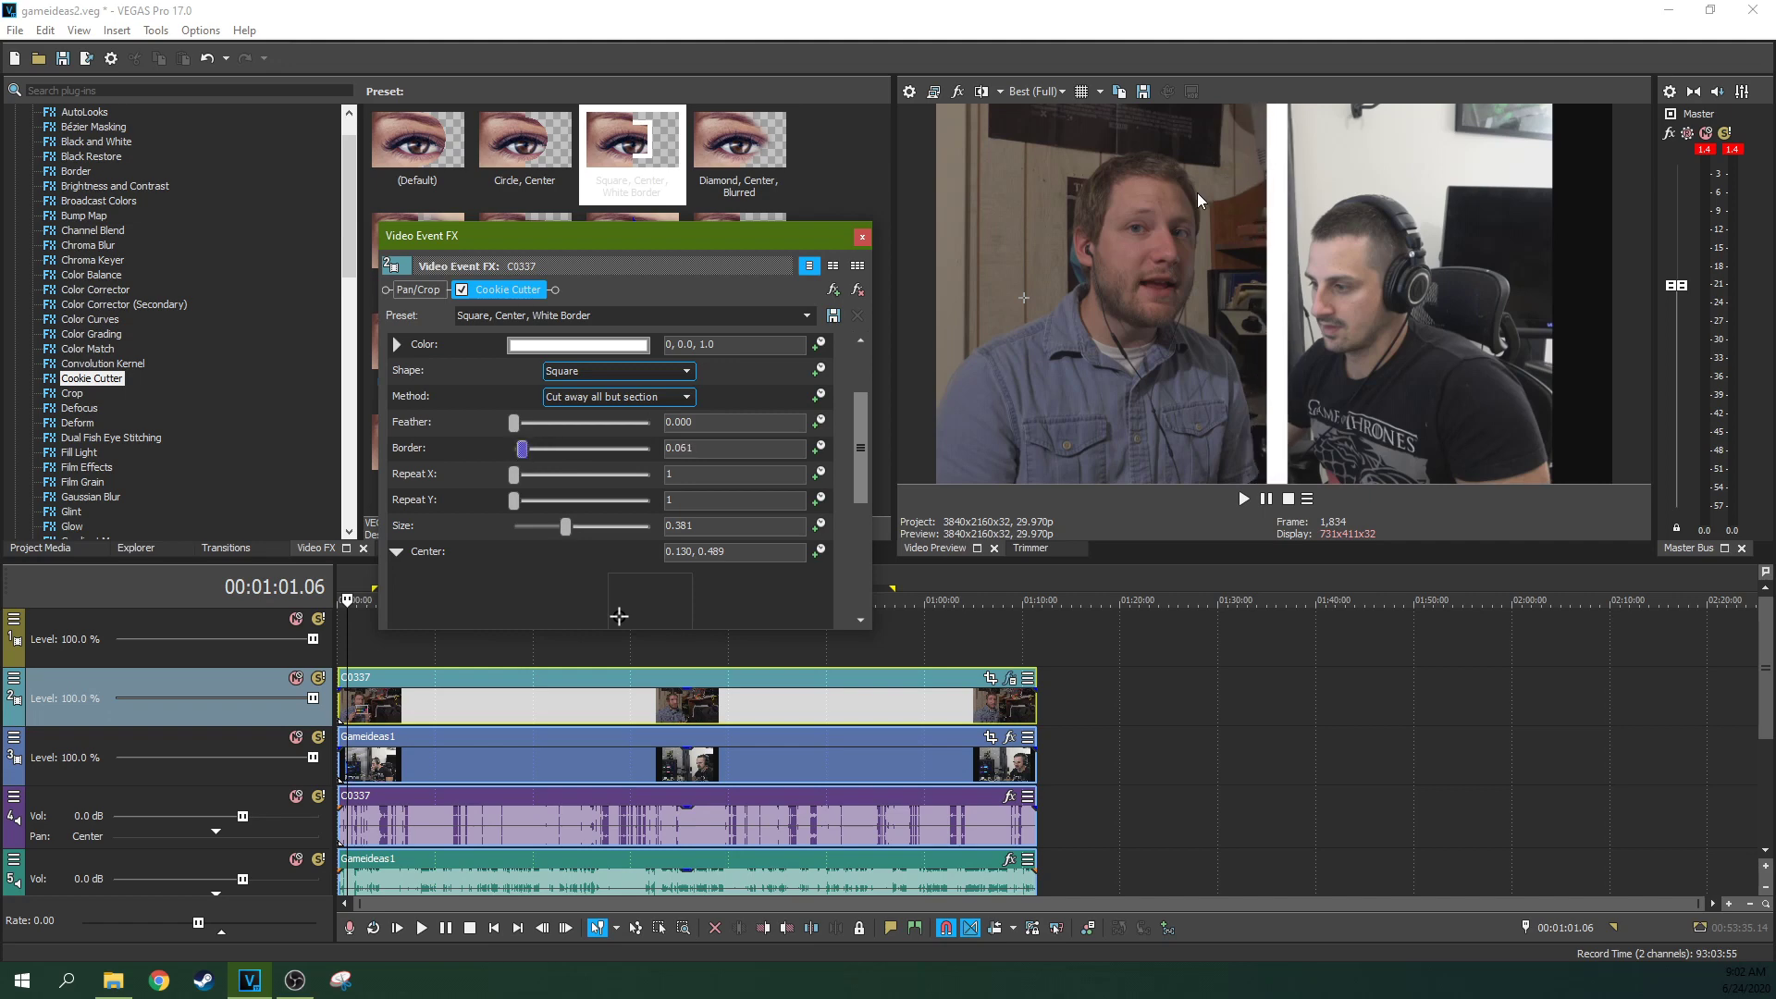
click(1082, 91)
Step: Overlay an alignment grid on the video preview
click(1082, 92)
click(1099, 92)
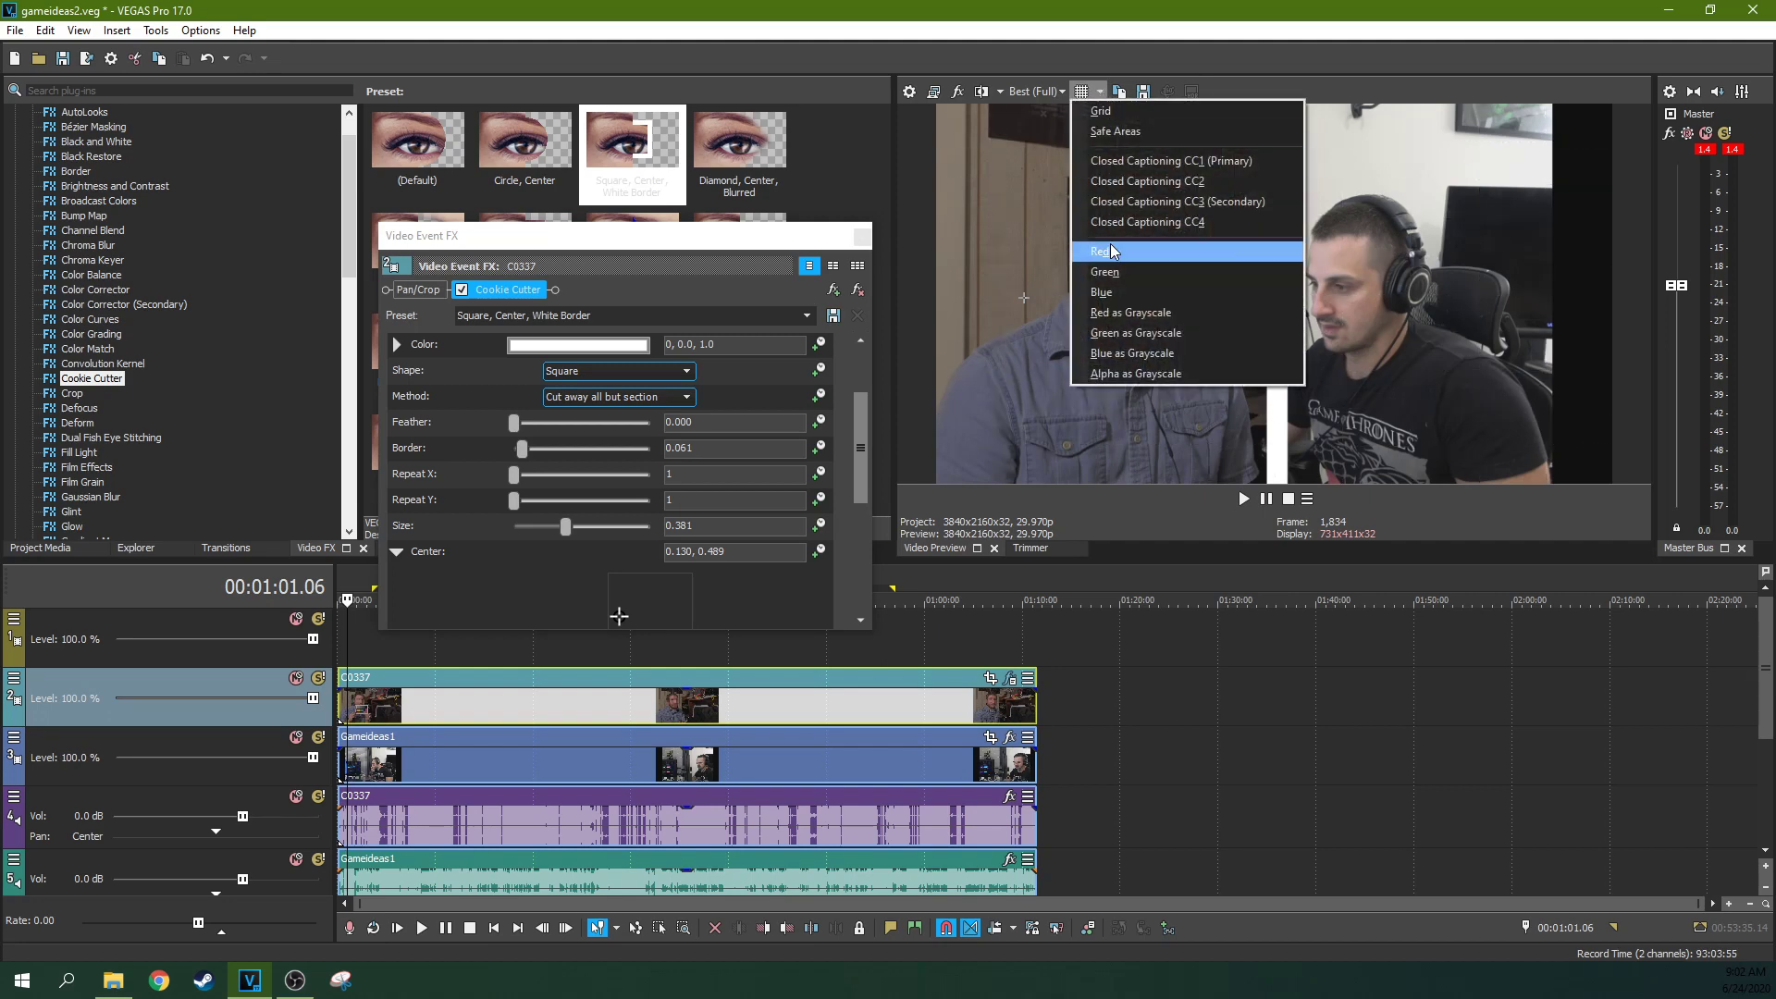
click(1101, 110)
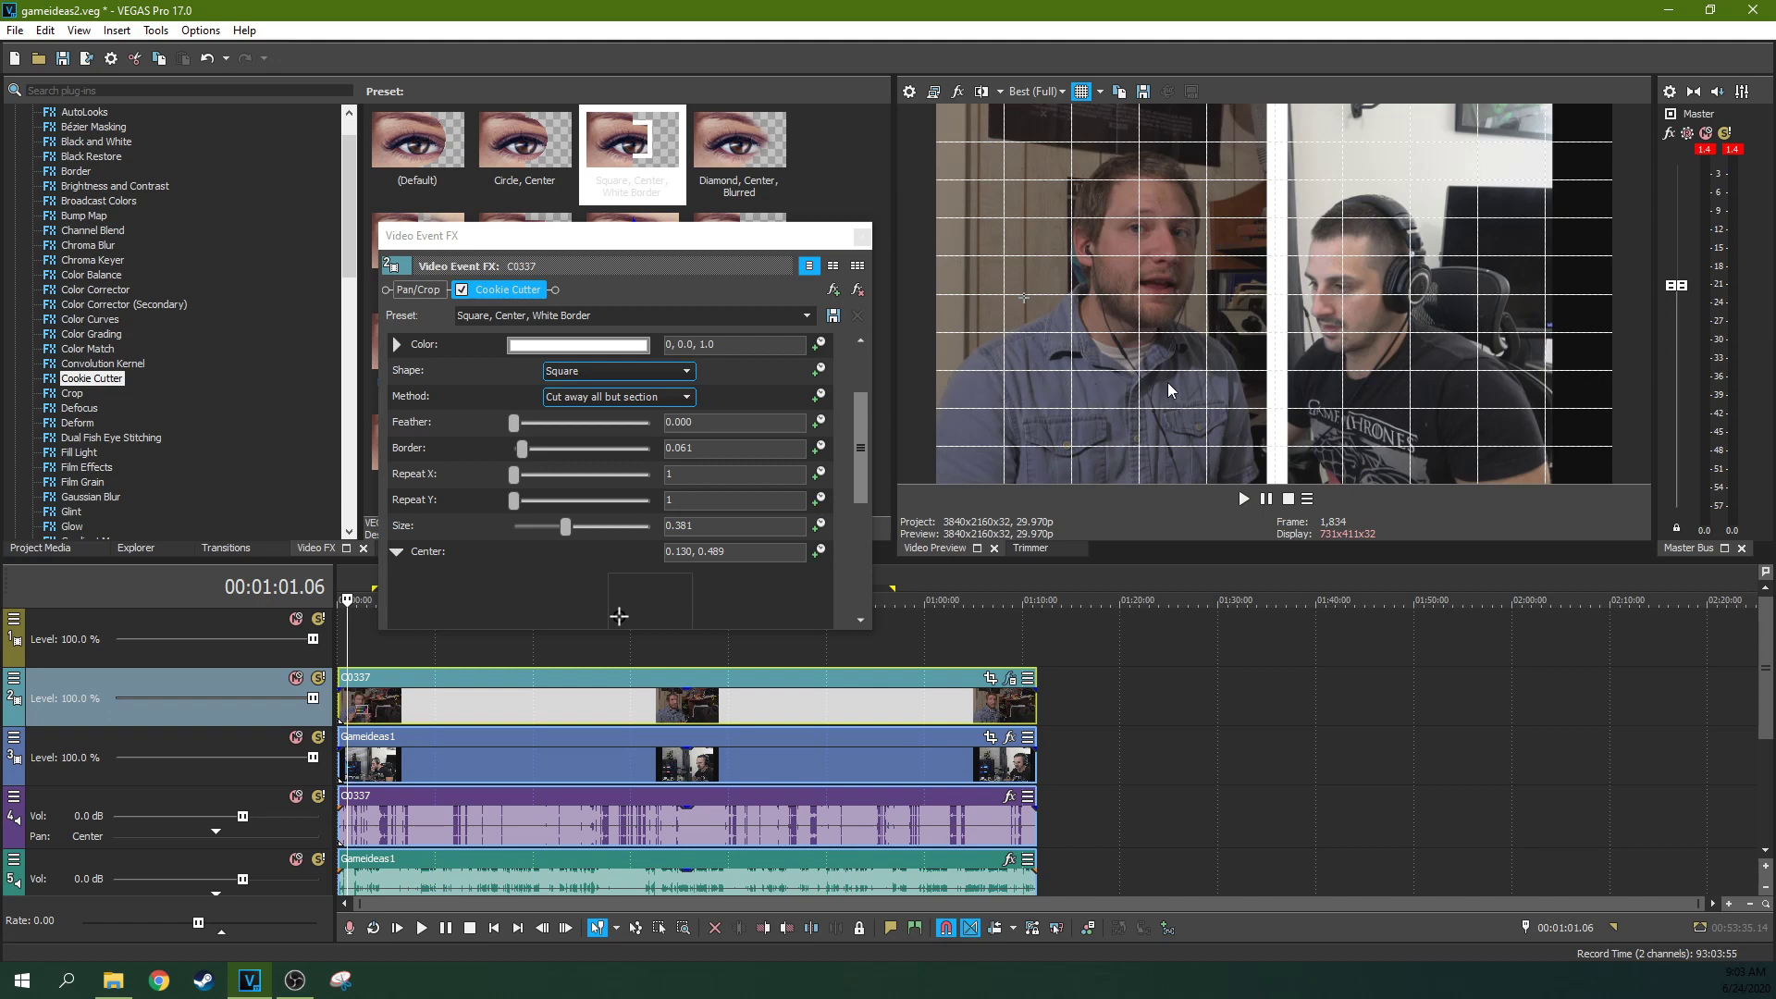
Step: Set the Cookie Cutter border to 0.048 and nudge the mask centre slightly left
click(618, 618)
drag(614, 616, 619, 616)
click(1027, 314)
key(ctrl+z)
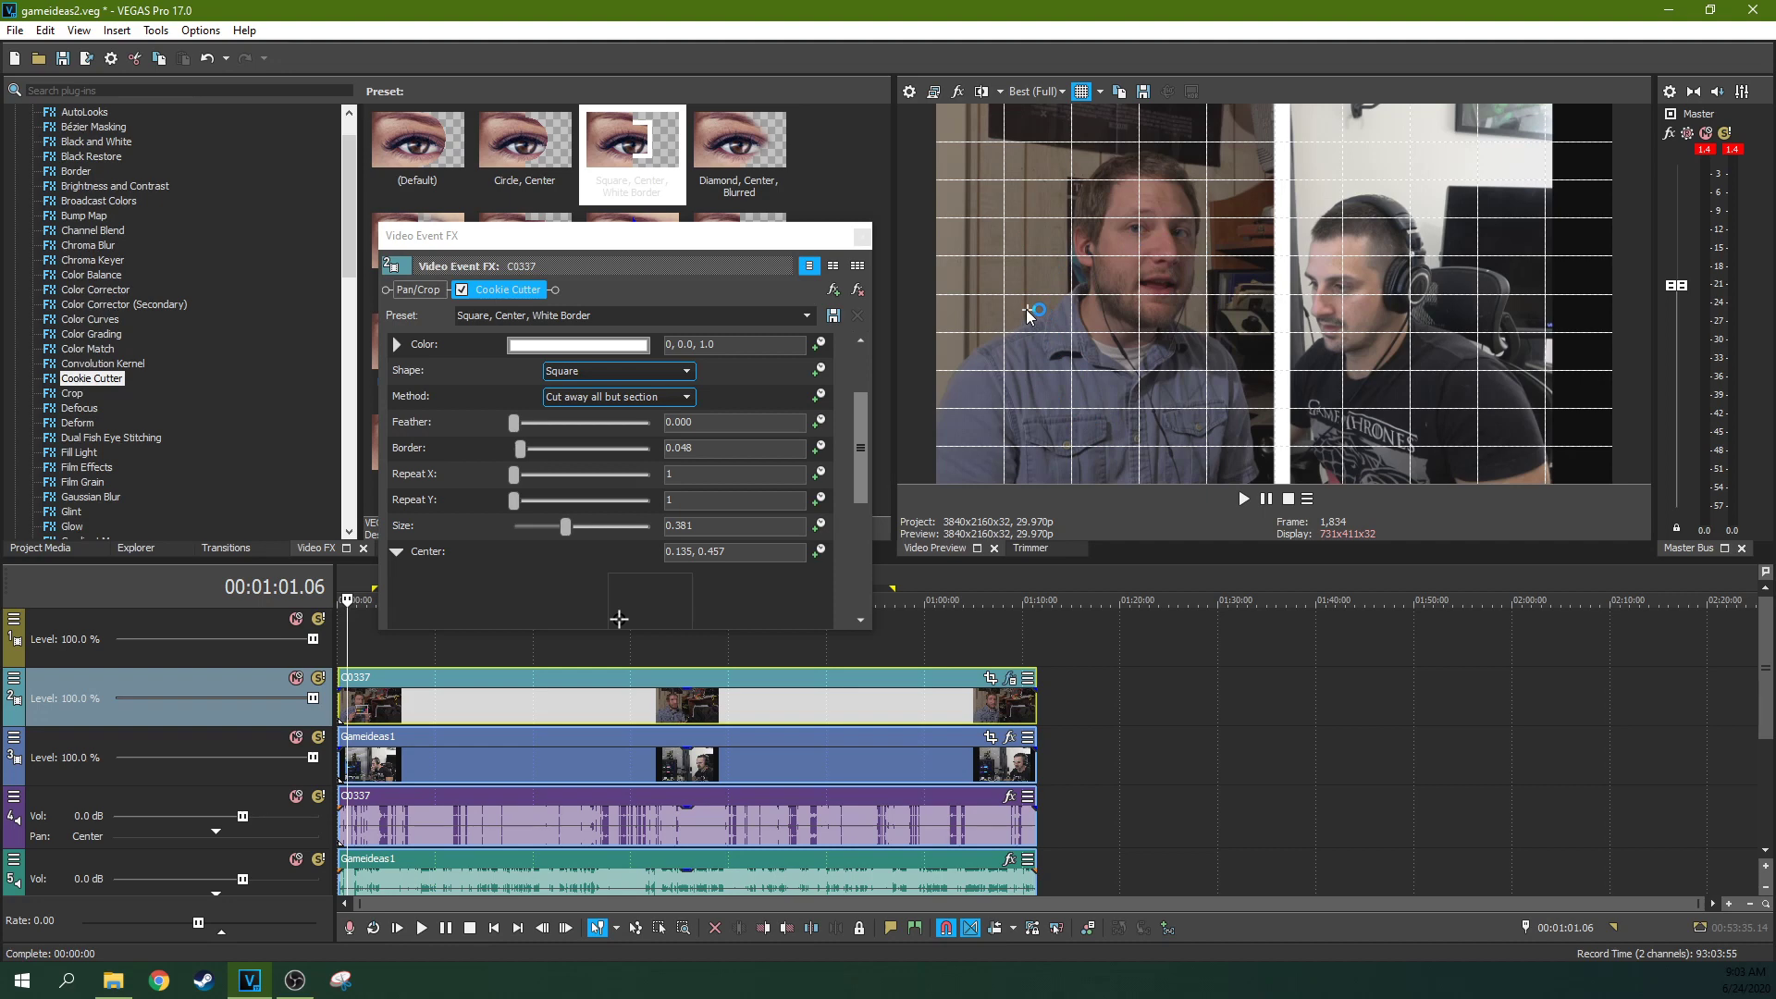
drag(1026, 315, 1022, 317)
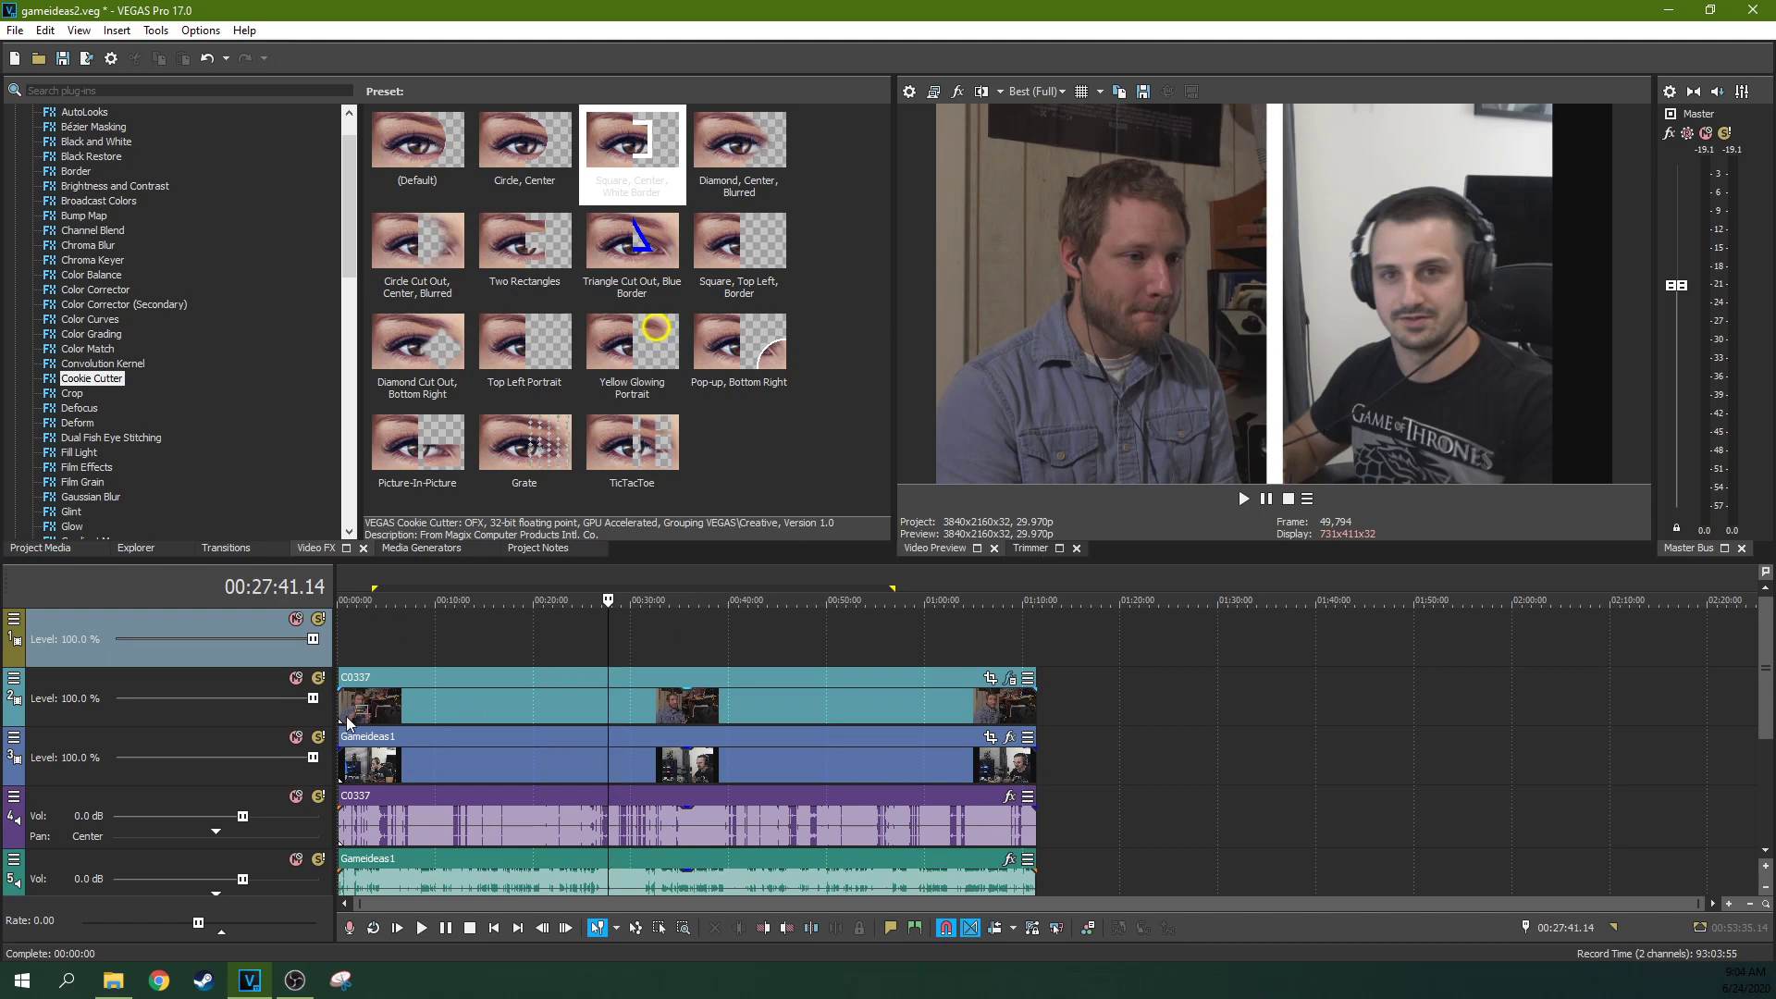
scroll(347, 721, up, 5)
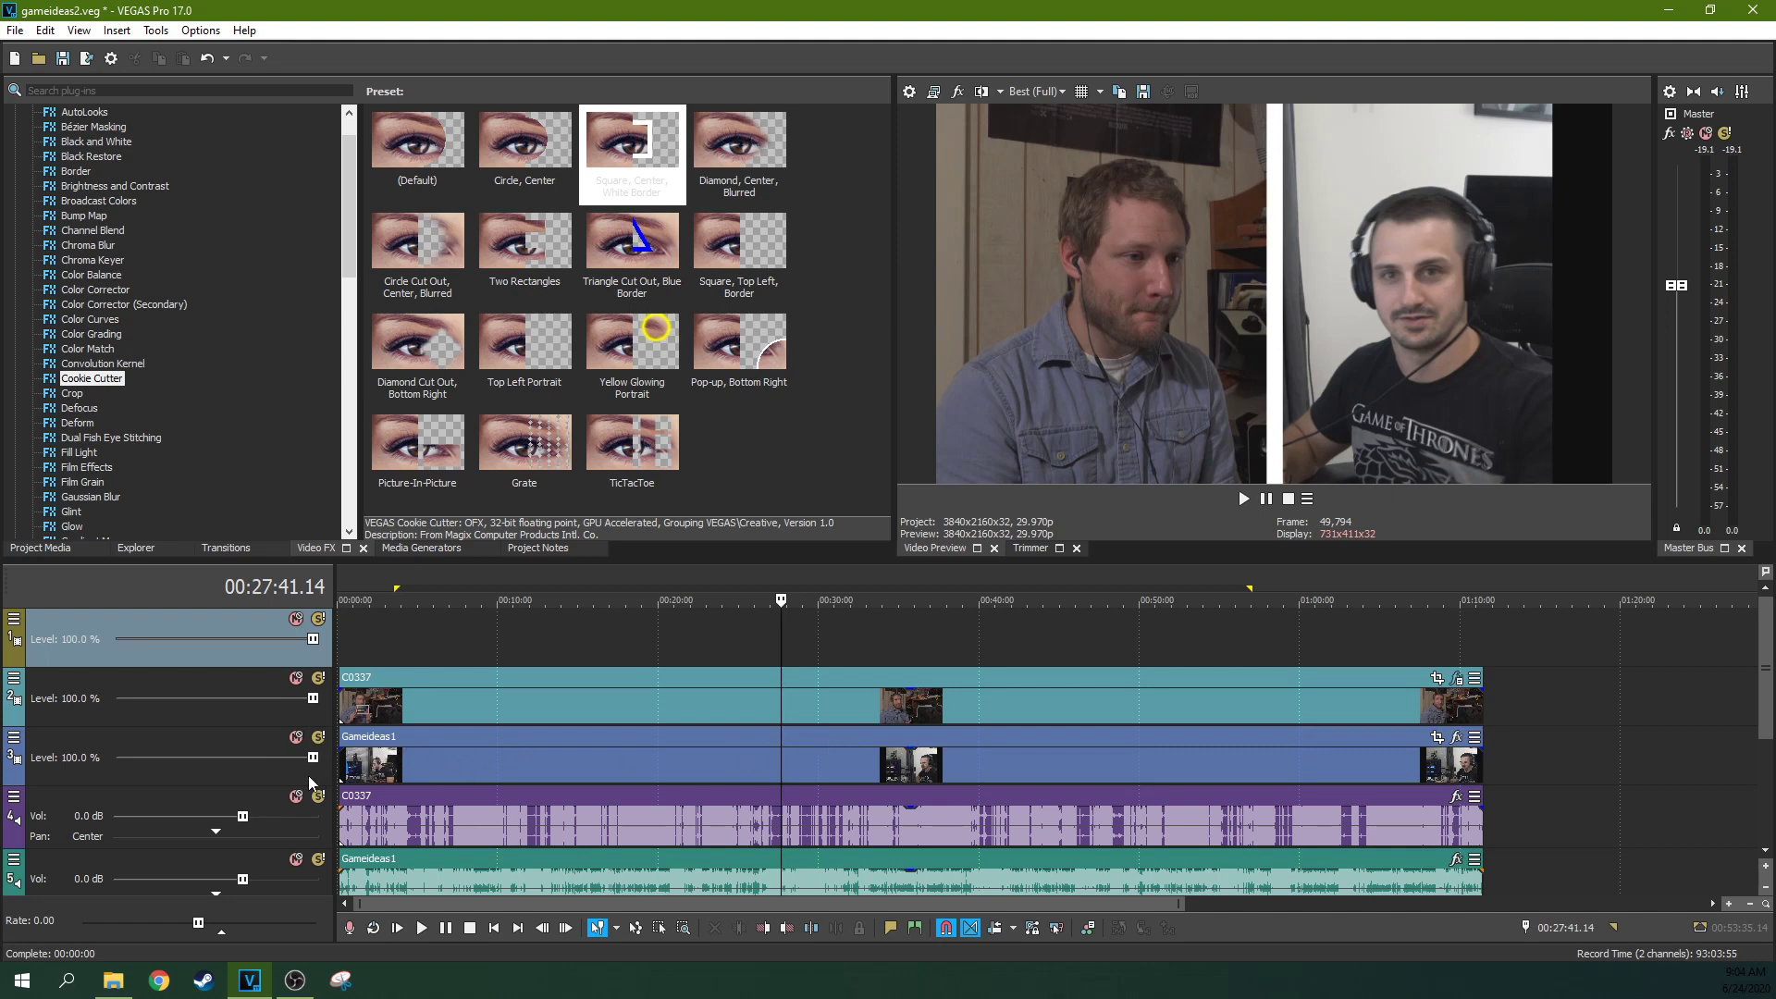
Step: Nudge the track 3 clips later, place the playhead at 00:54:44.29, and open Gameideas1's Pan/Crop
click(279, 777)
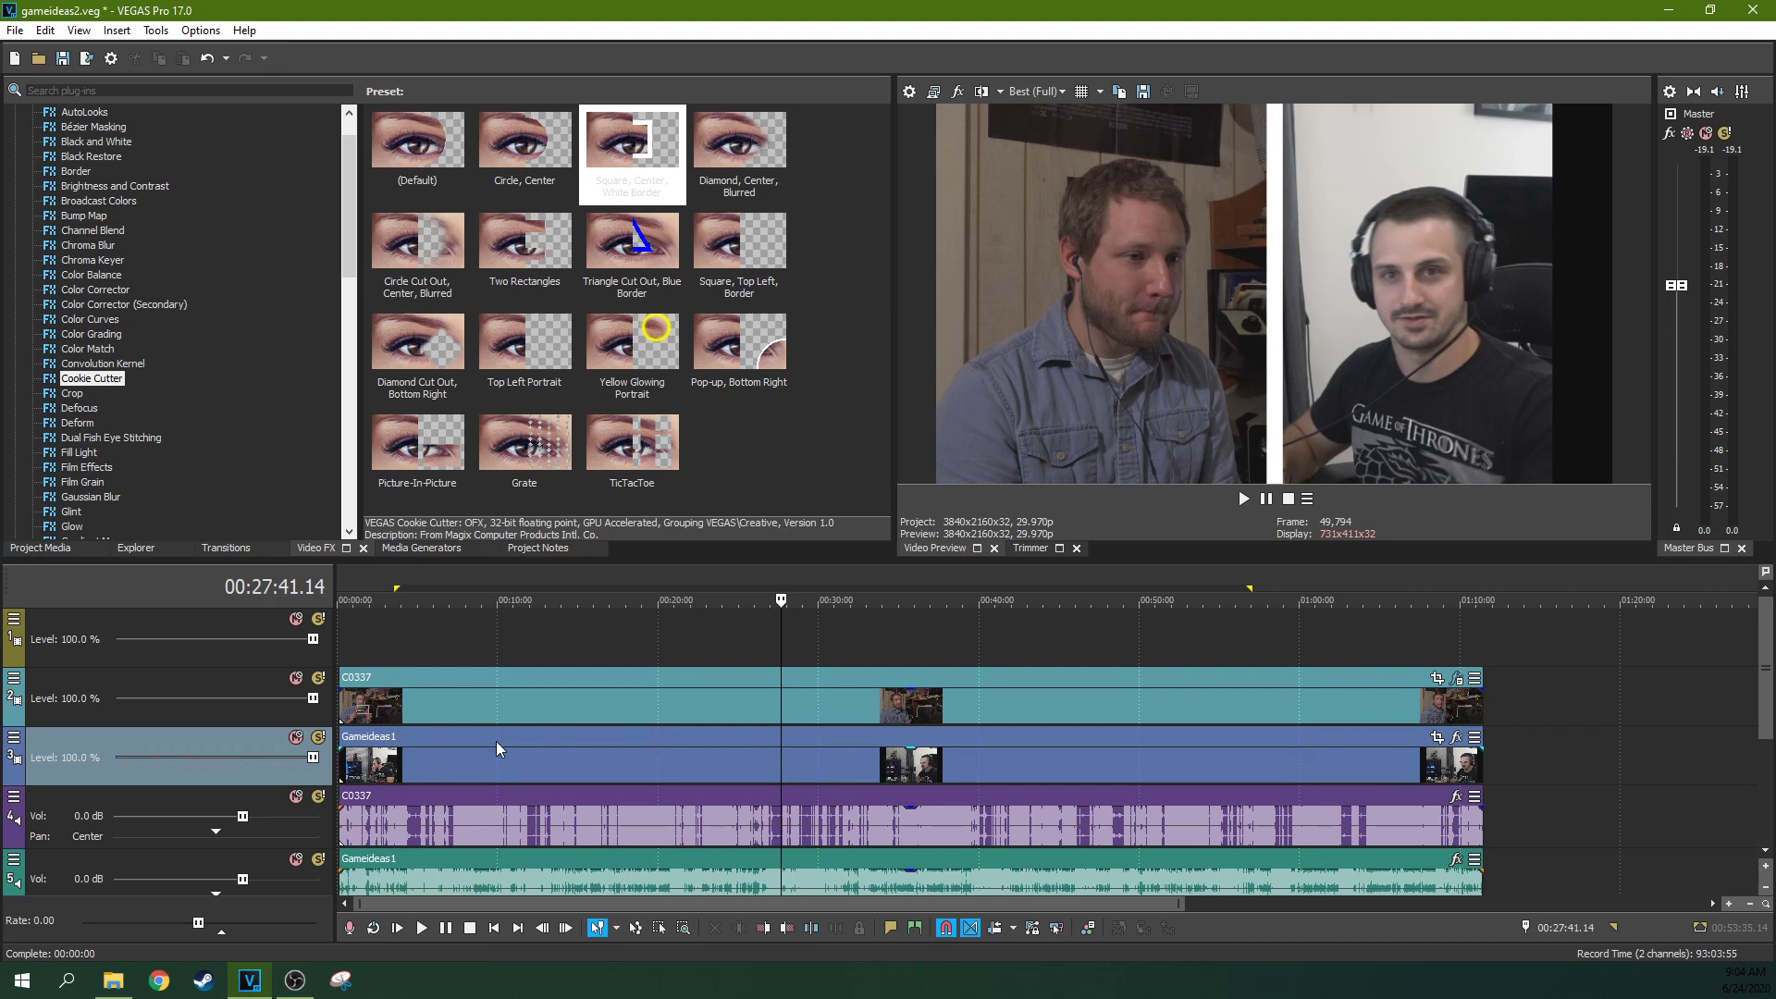
click(1324, 746)
click(869, 770)
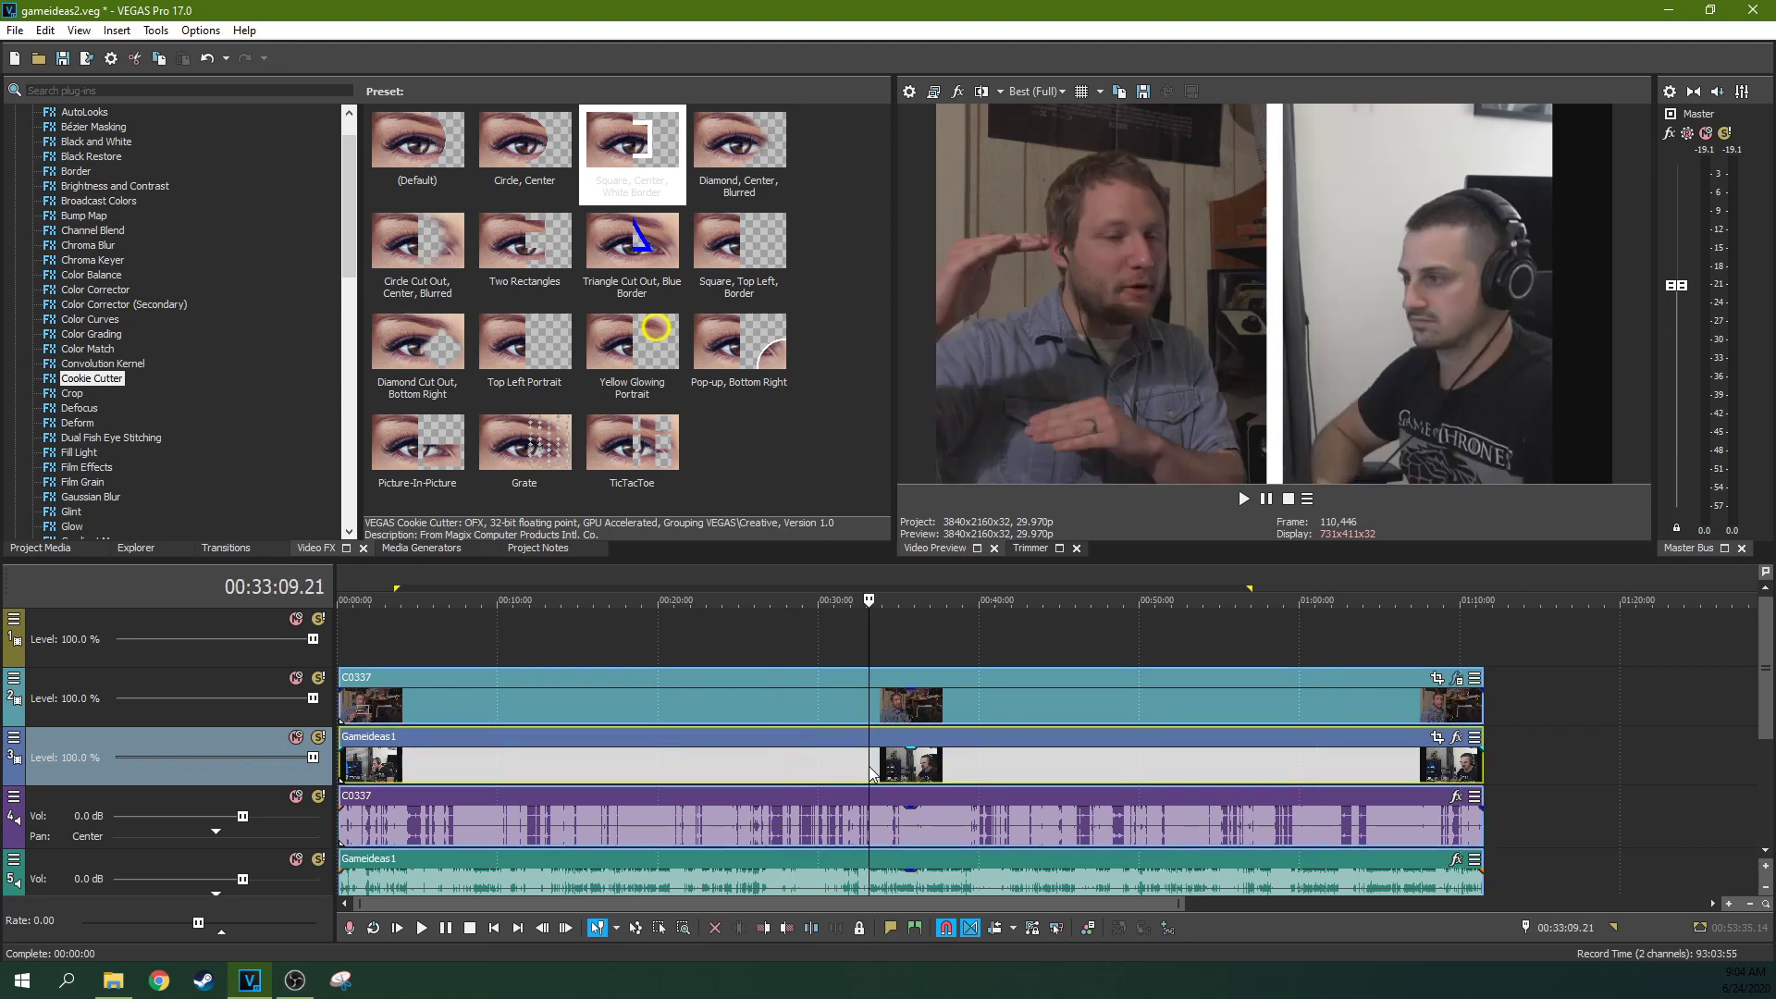
scroll(870, 770, down, 3)
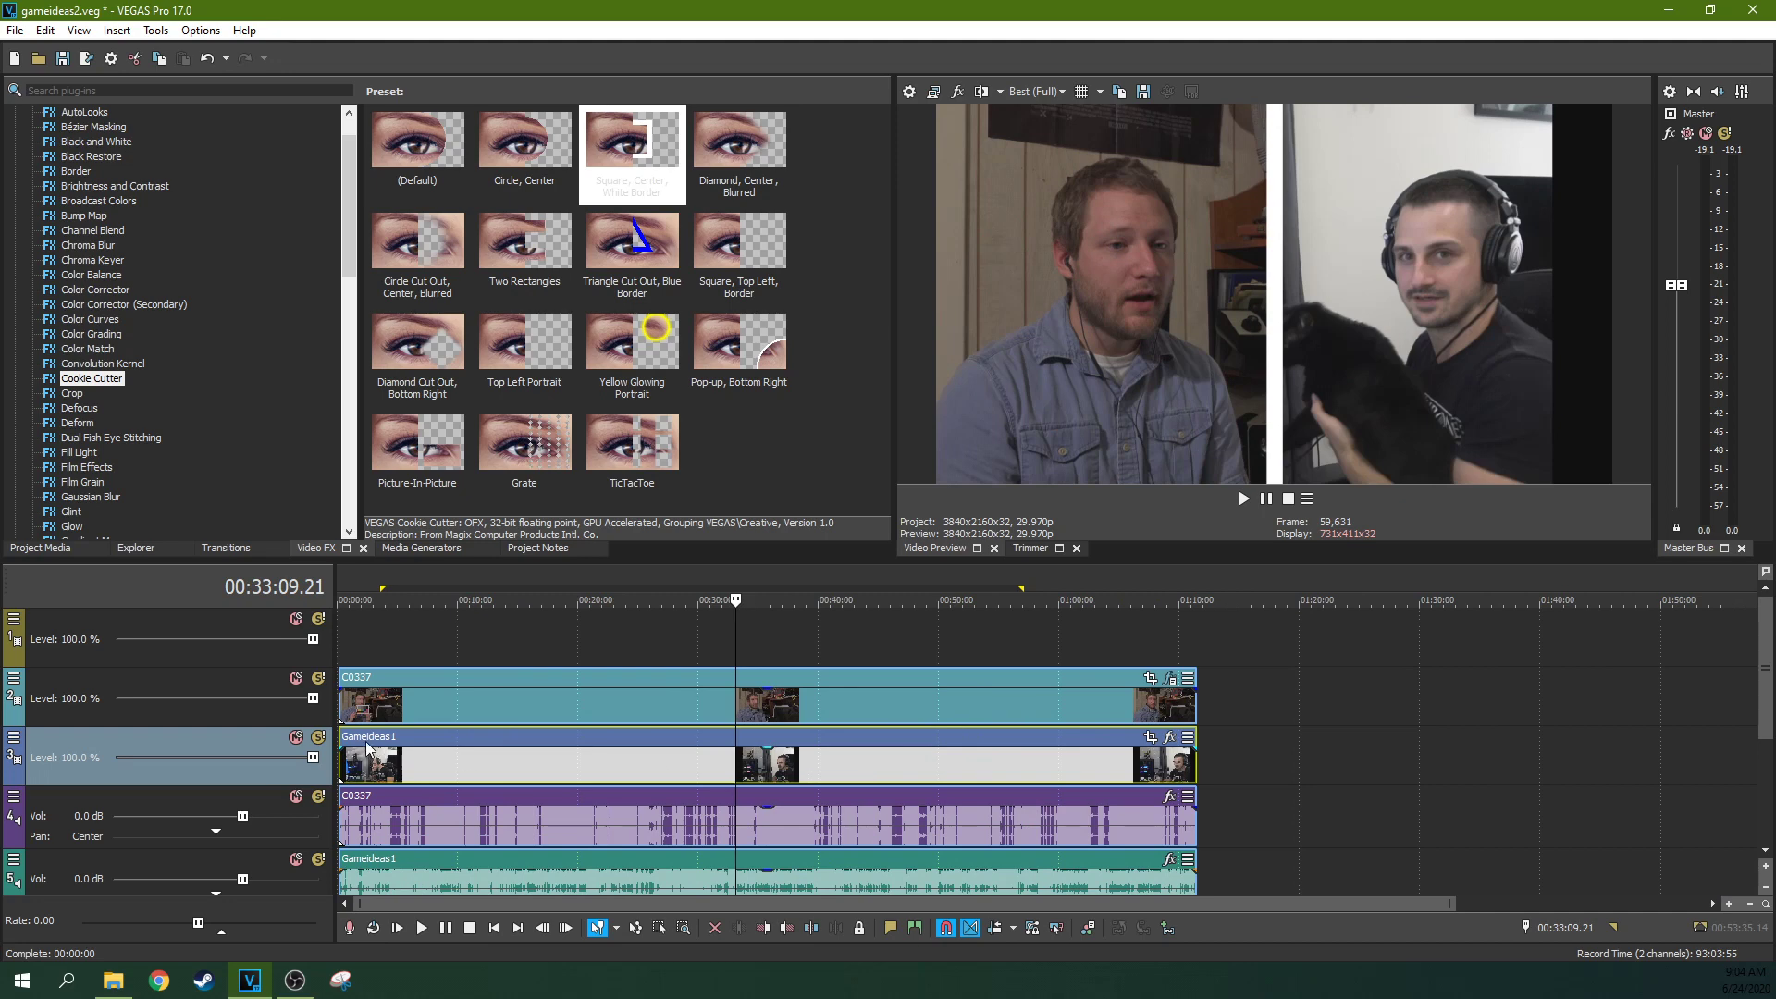
drag(367, 746, 387, 745)
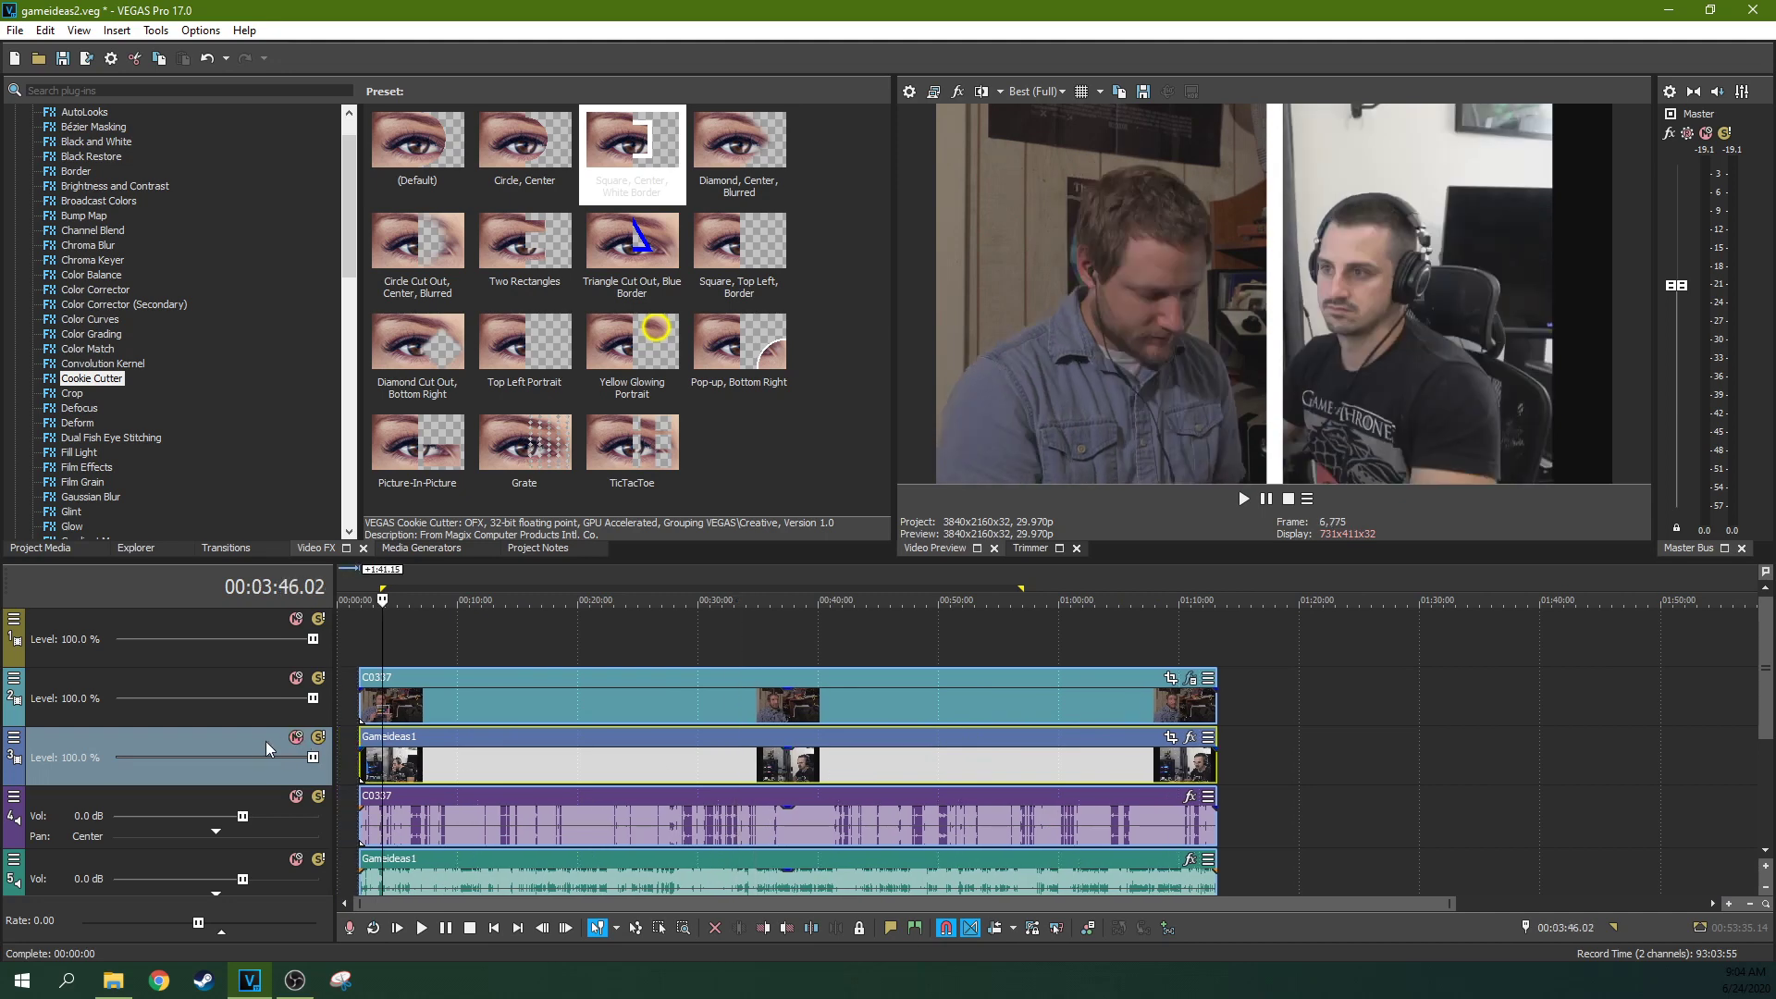
click(997, 788)
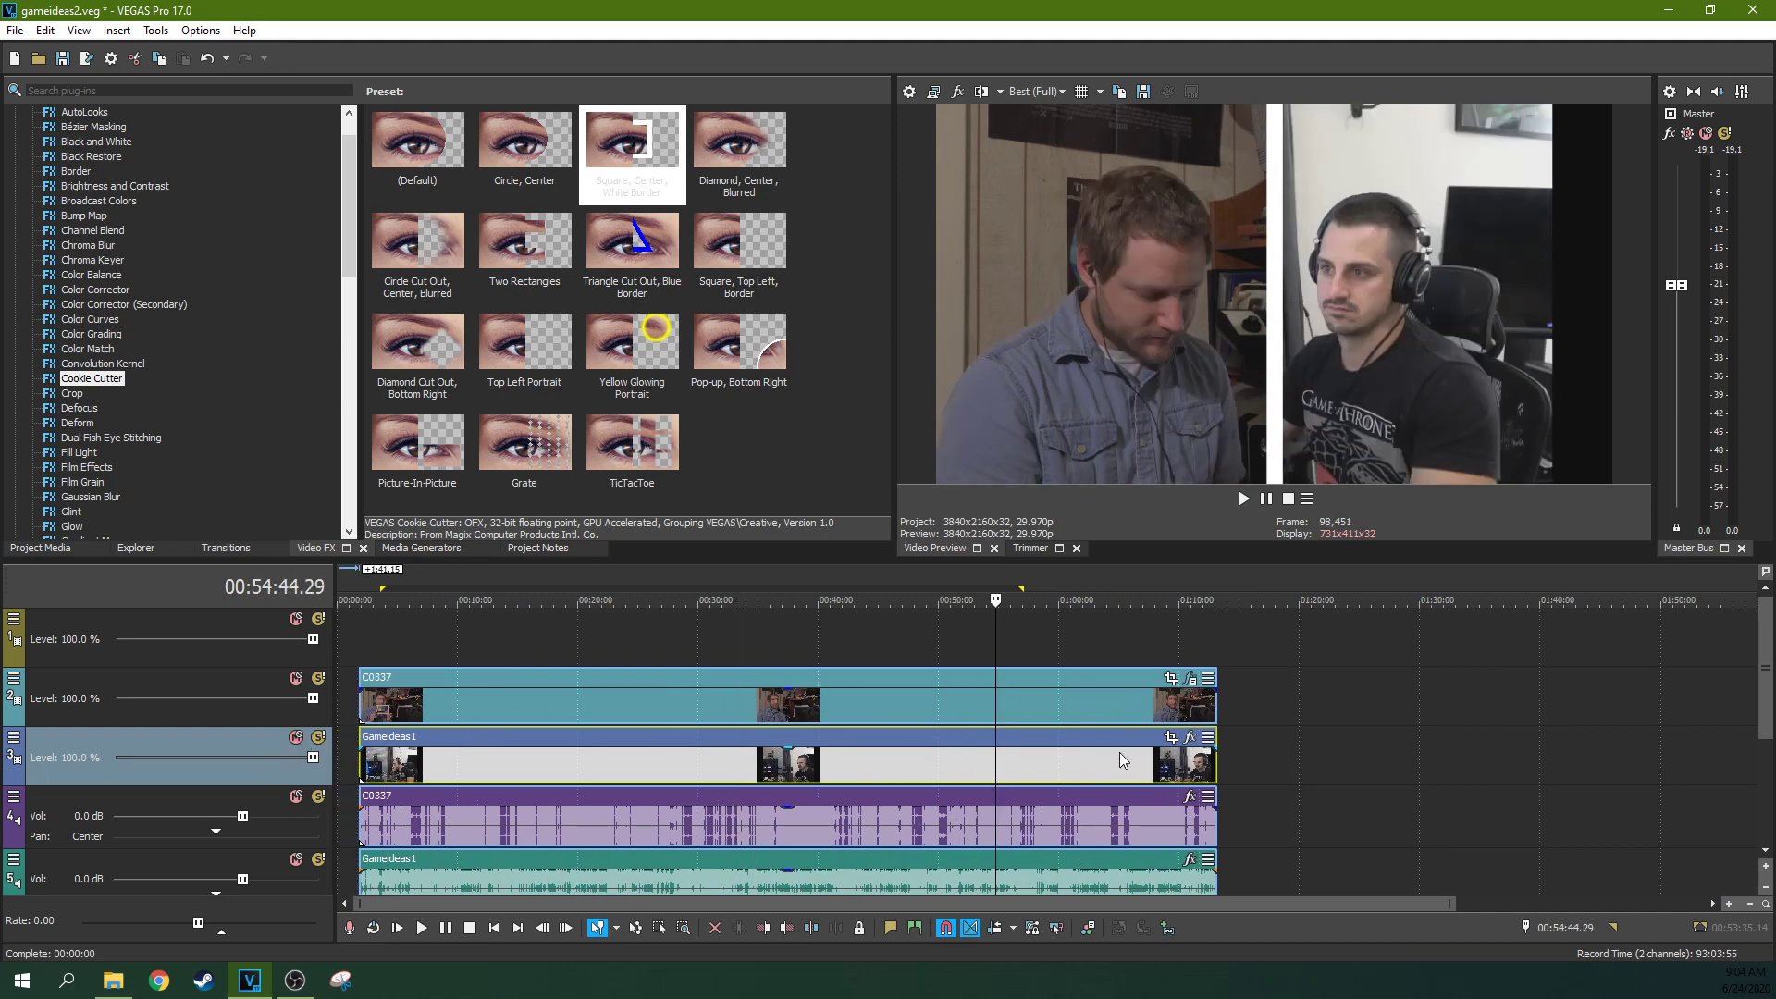
click(1170, 737)
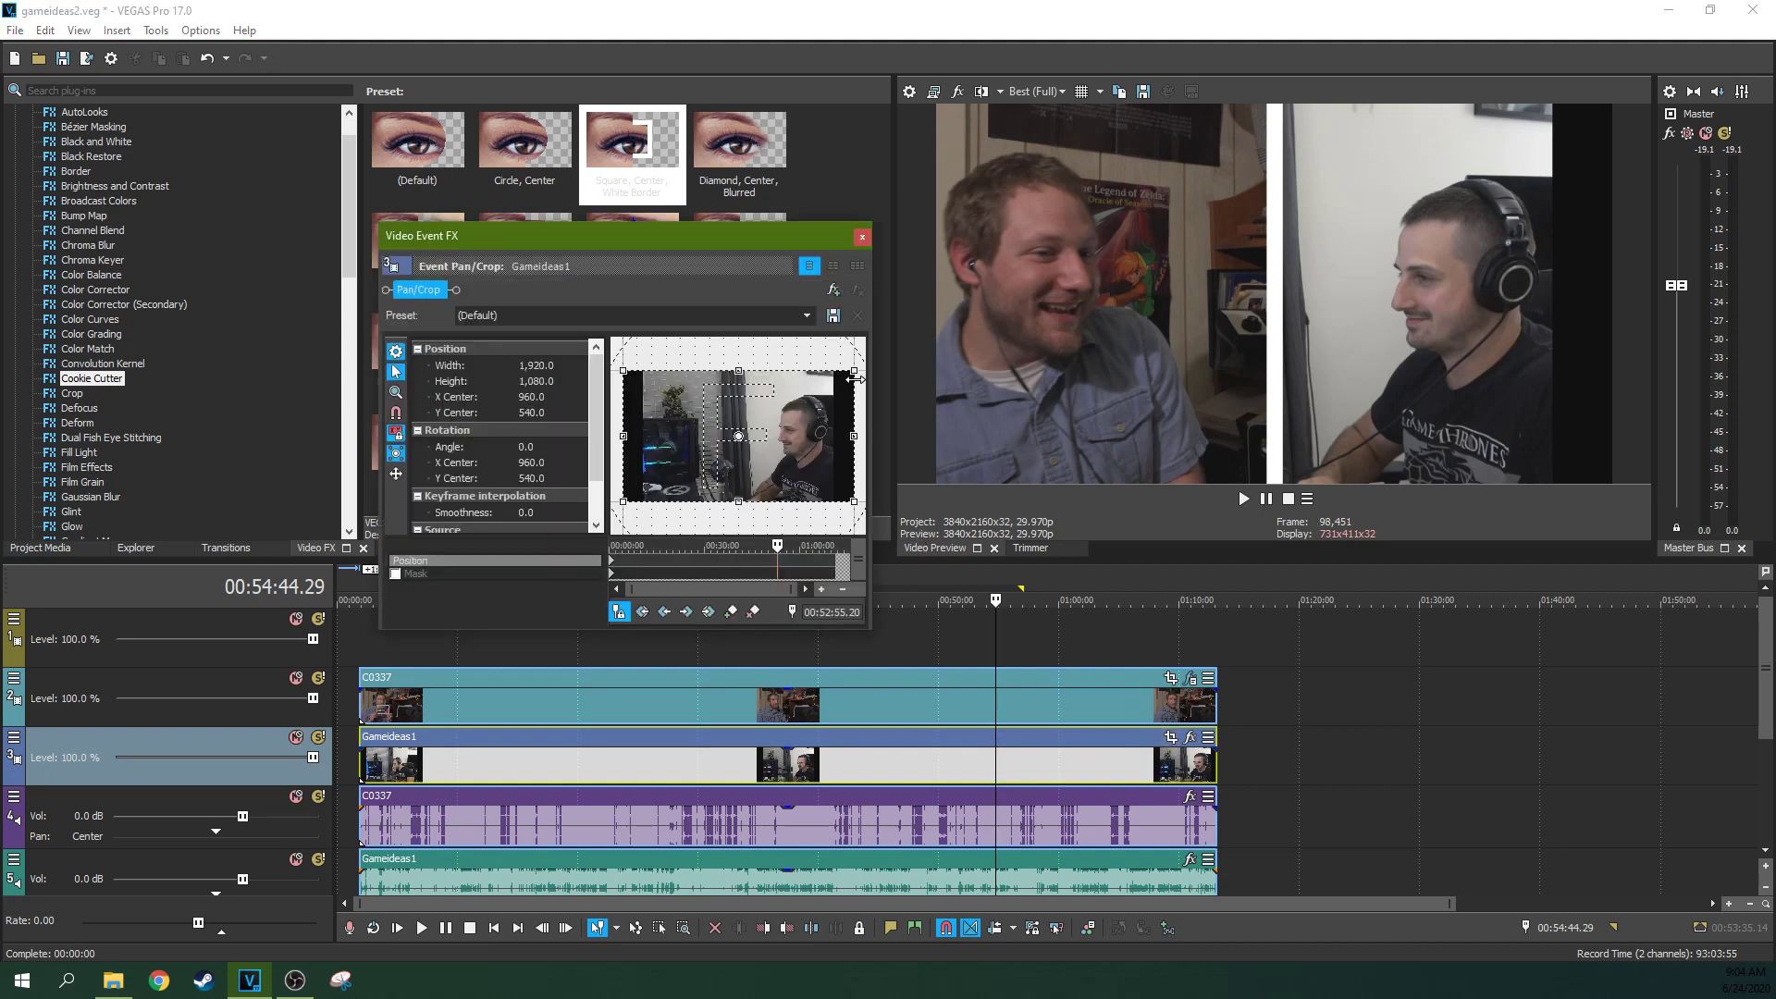
Step: Undo a trial crop so Gameideas1 stays at the default 1,920 × 1,080, then close Pan/Crop
drag(849, 376, 778, 407)
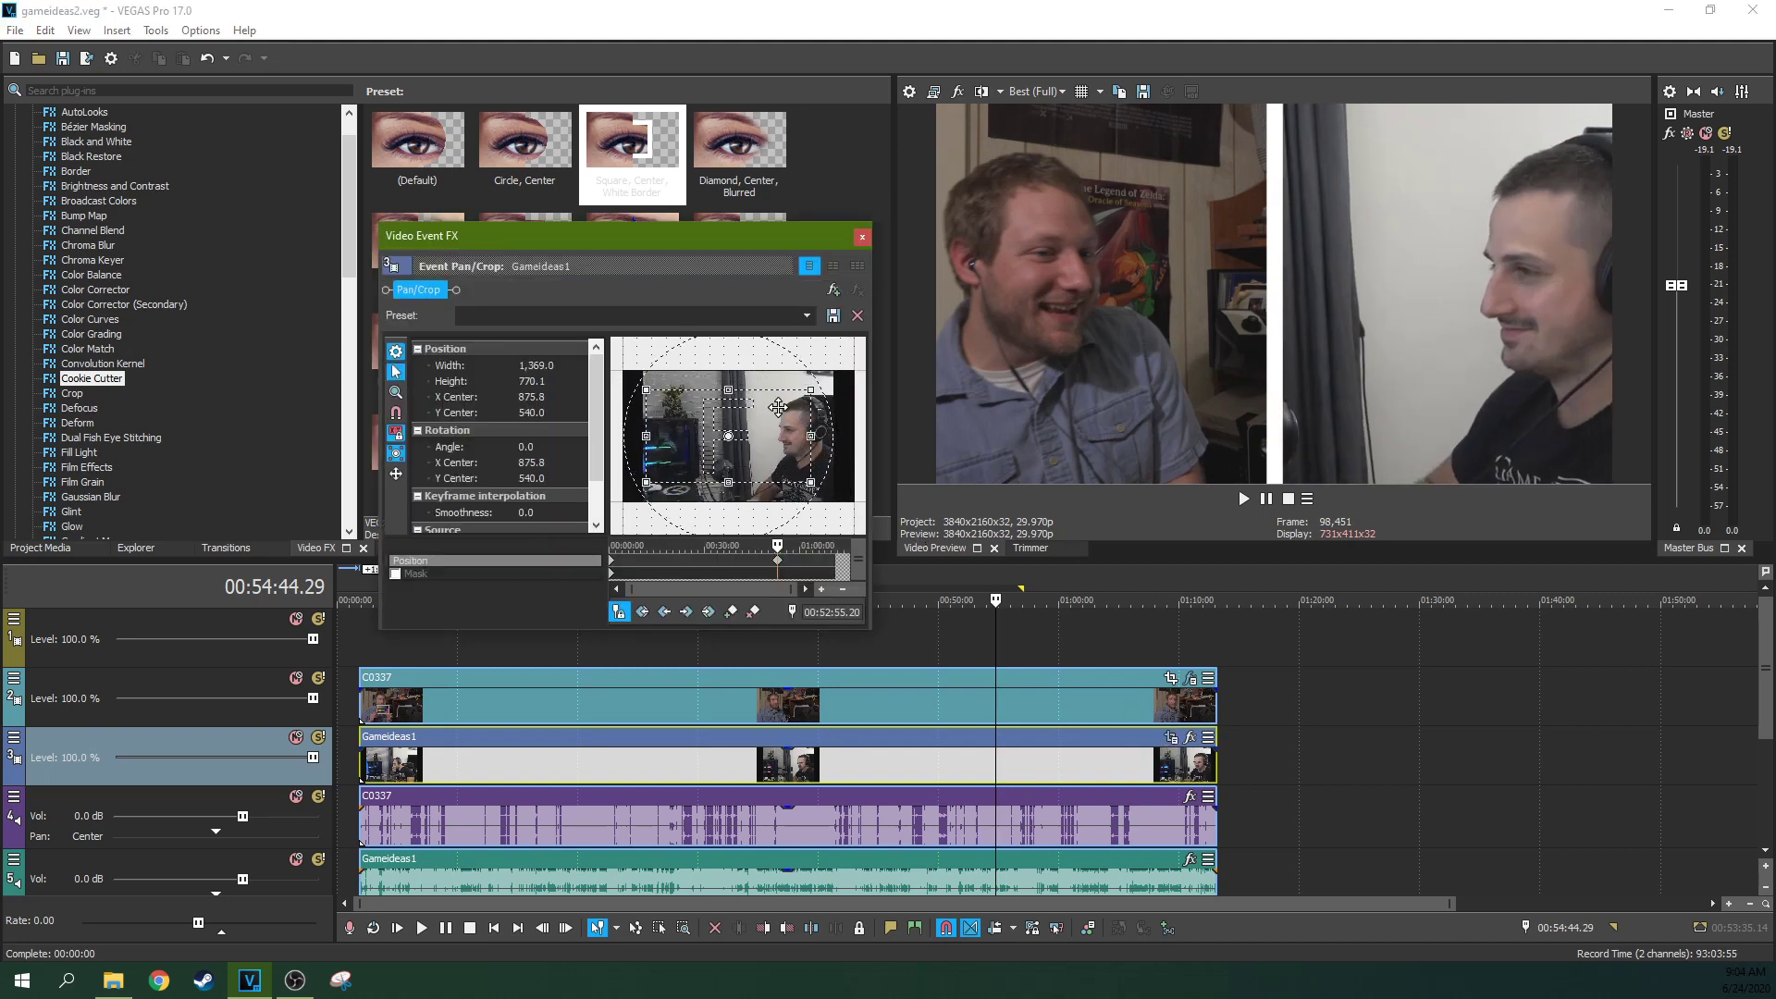
key(ctrl+z)
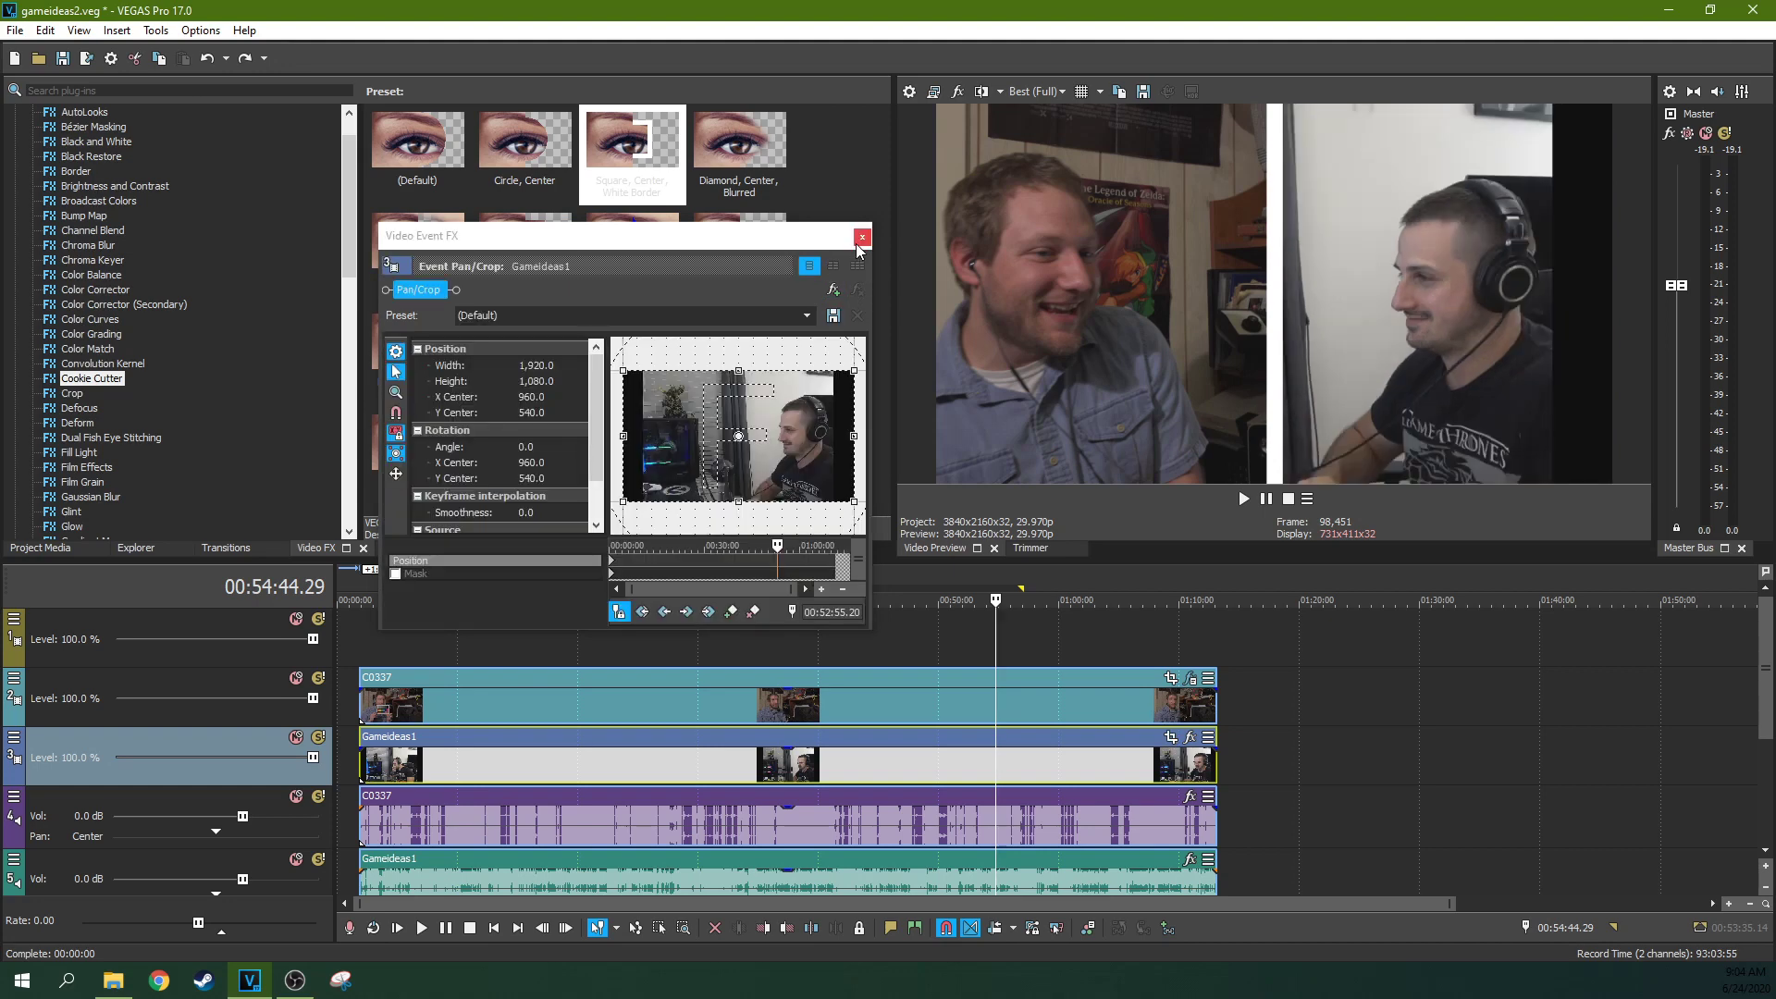
click(861, 235)
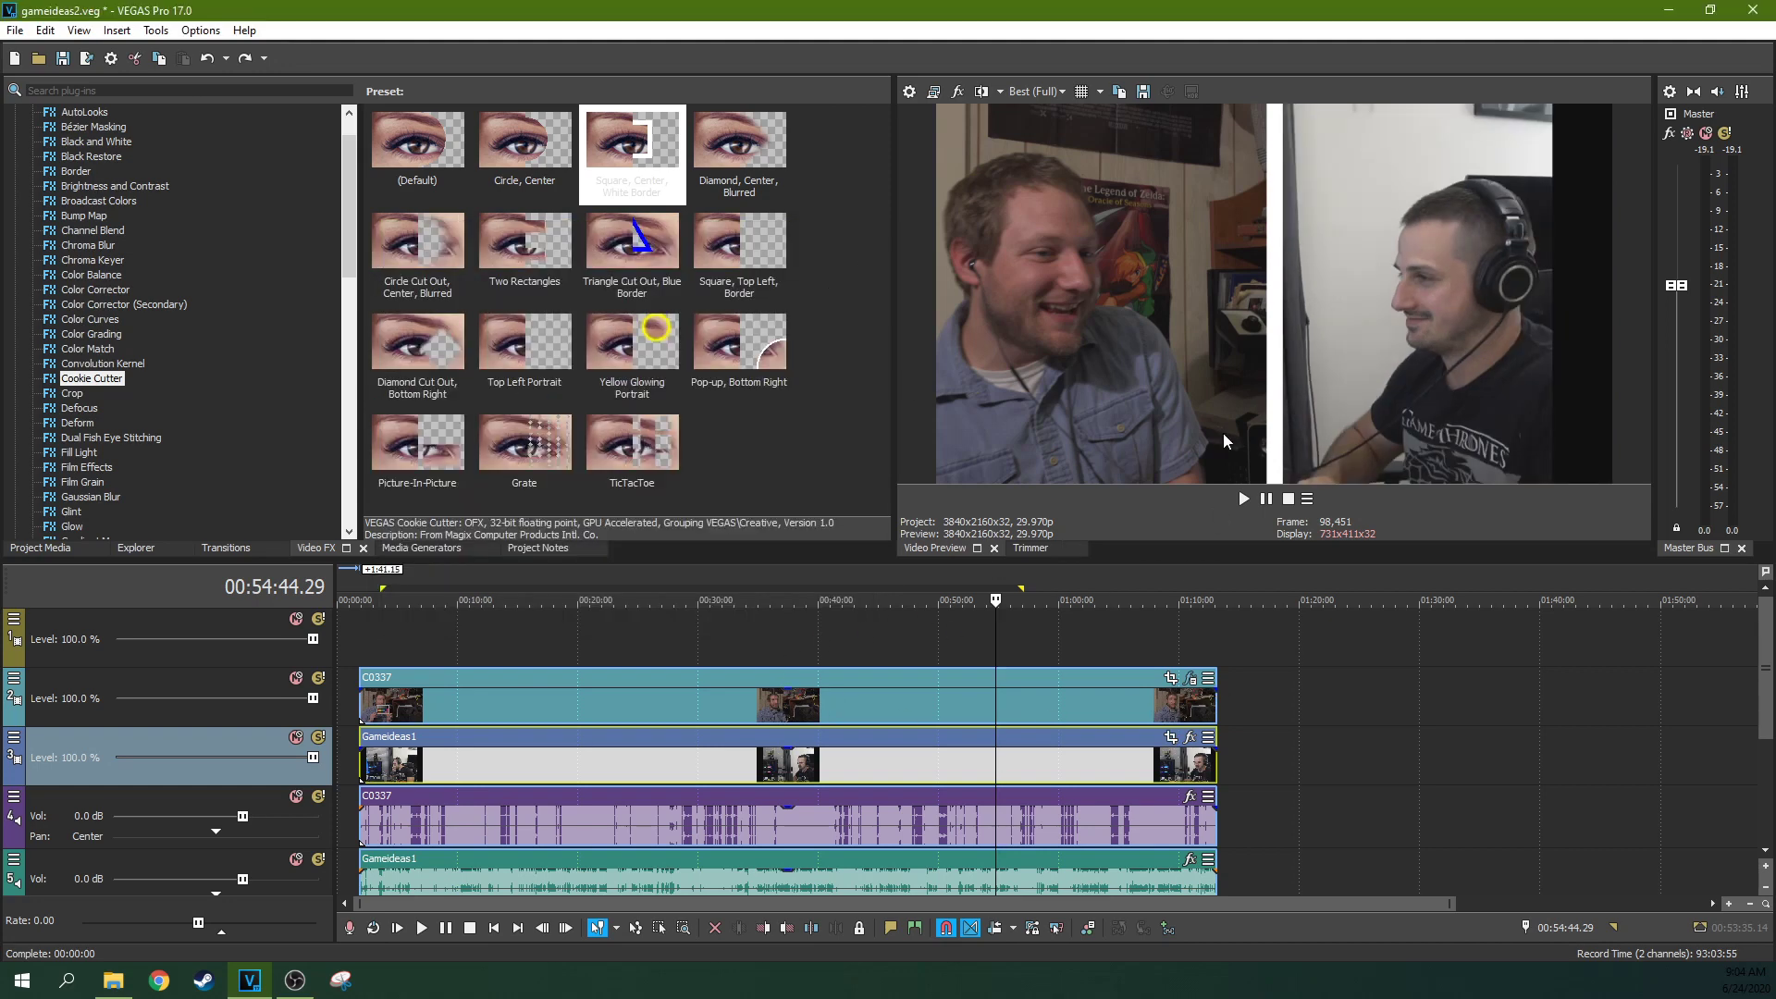
click(14, 739)
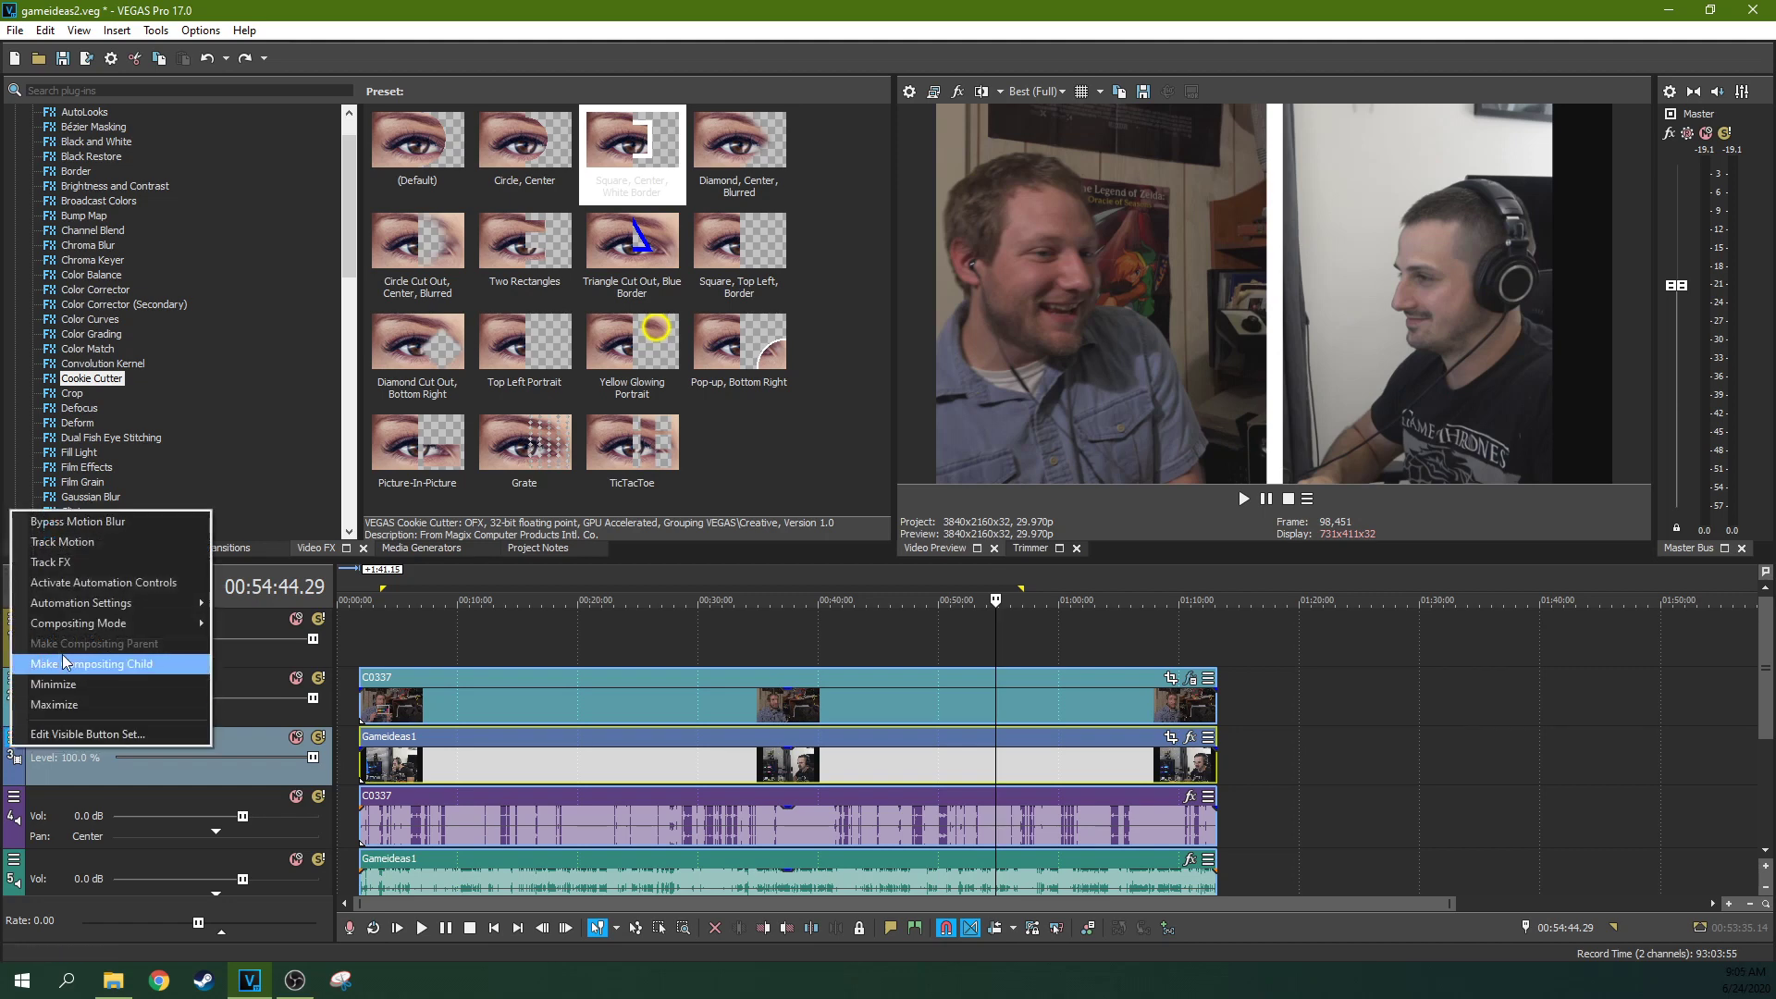
Step: Open track 3's Track Motion, enlarge the window to show its canvas, and go to the start
click(65, 543)
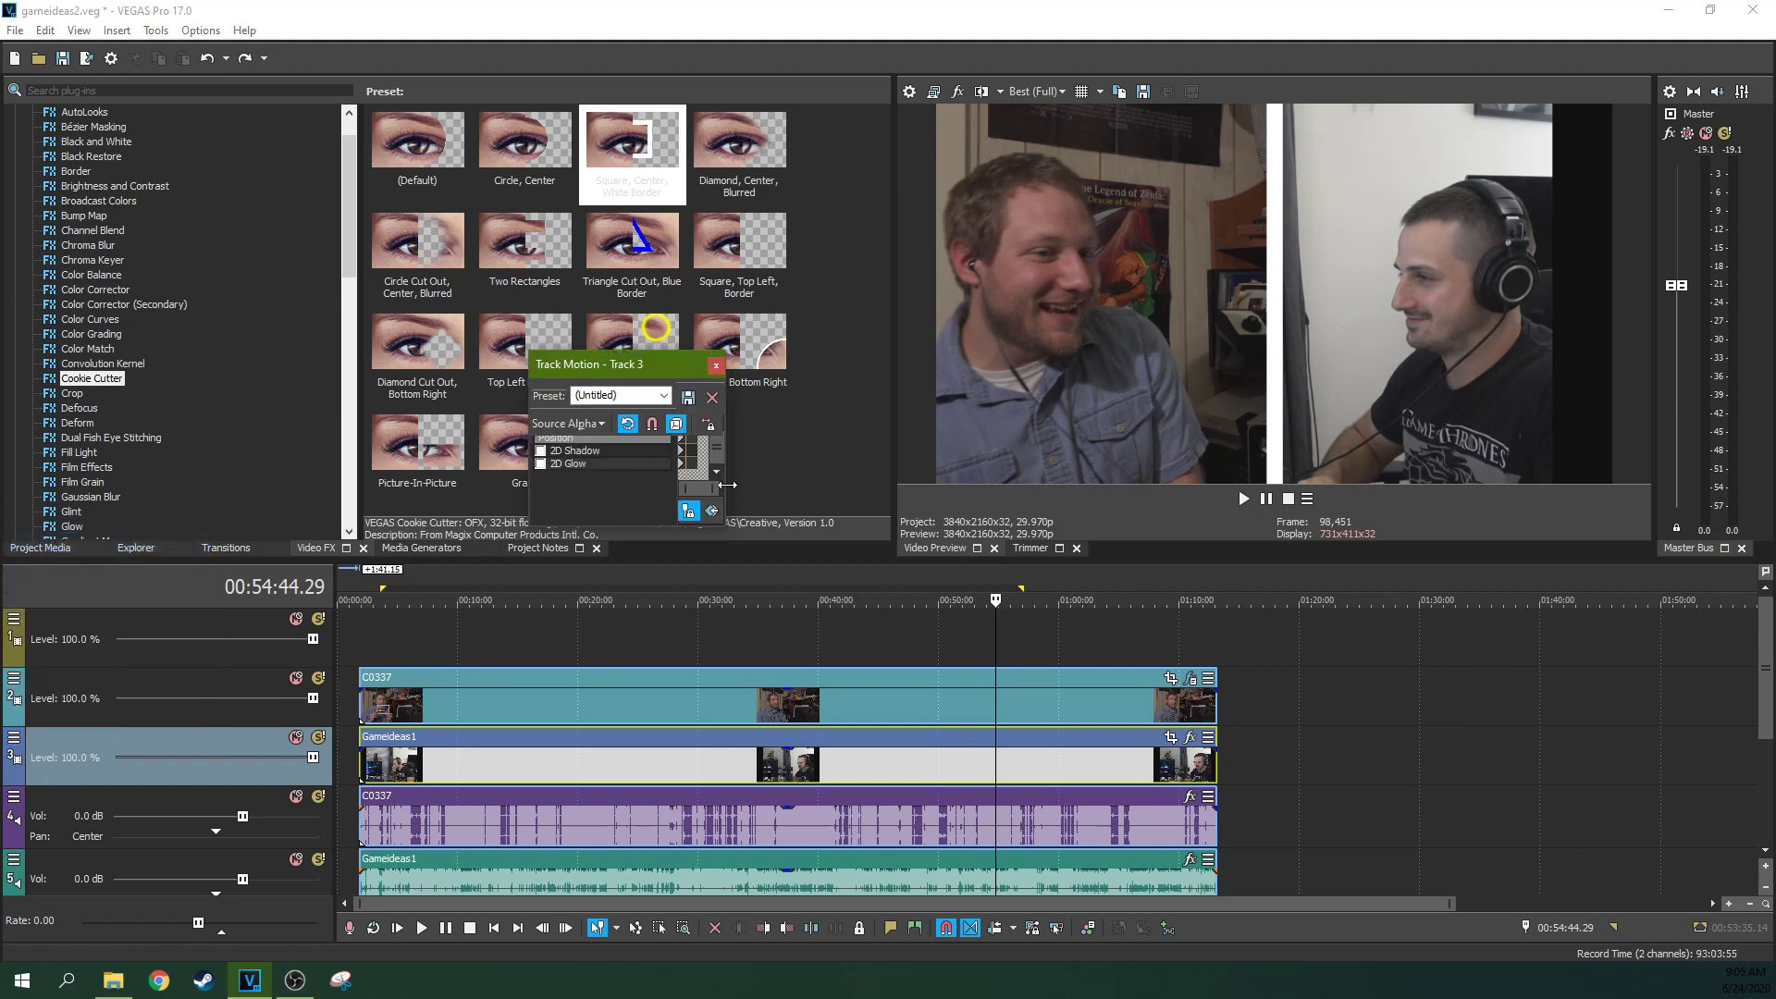
drag(737, 483, 1161, 430)
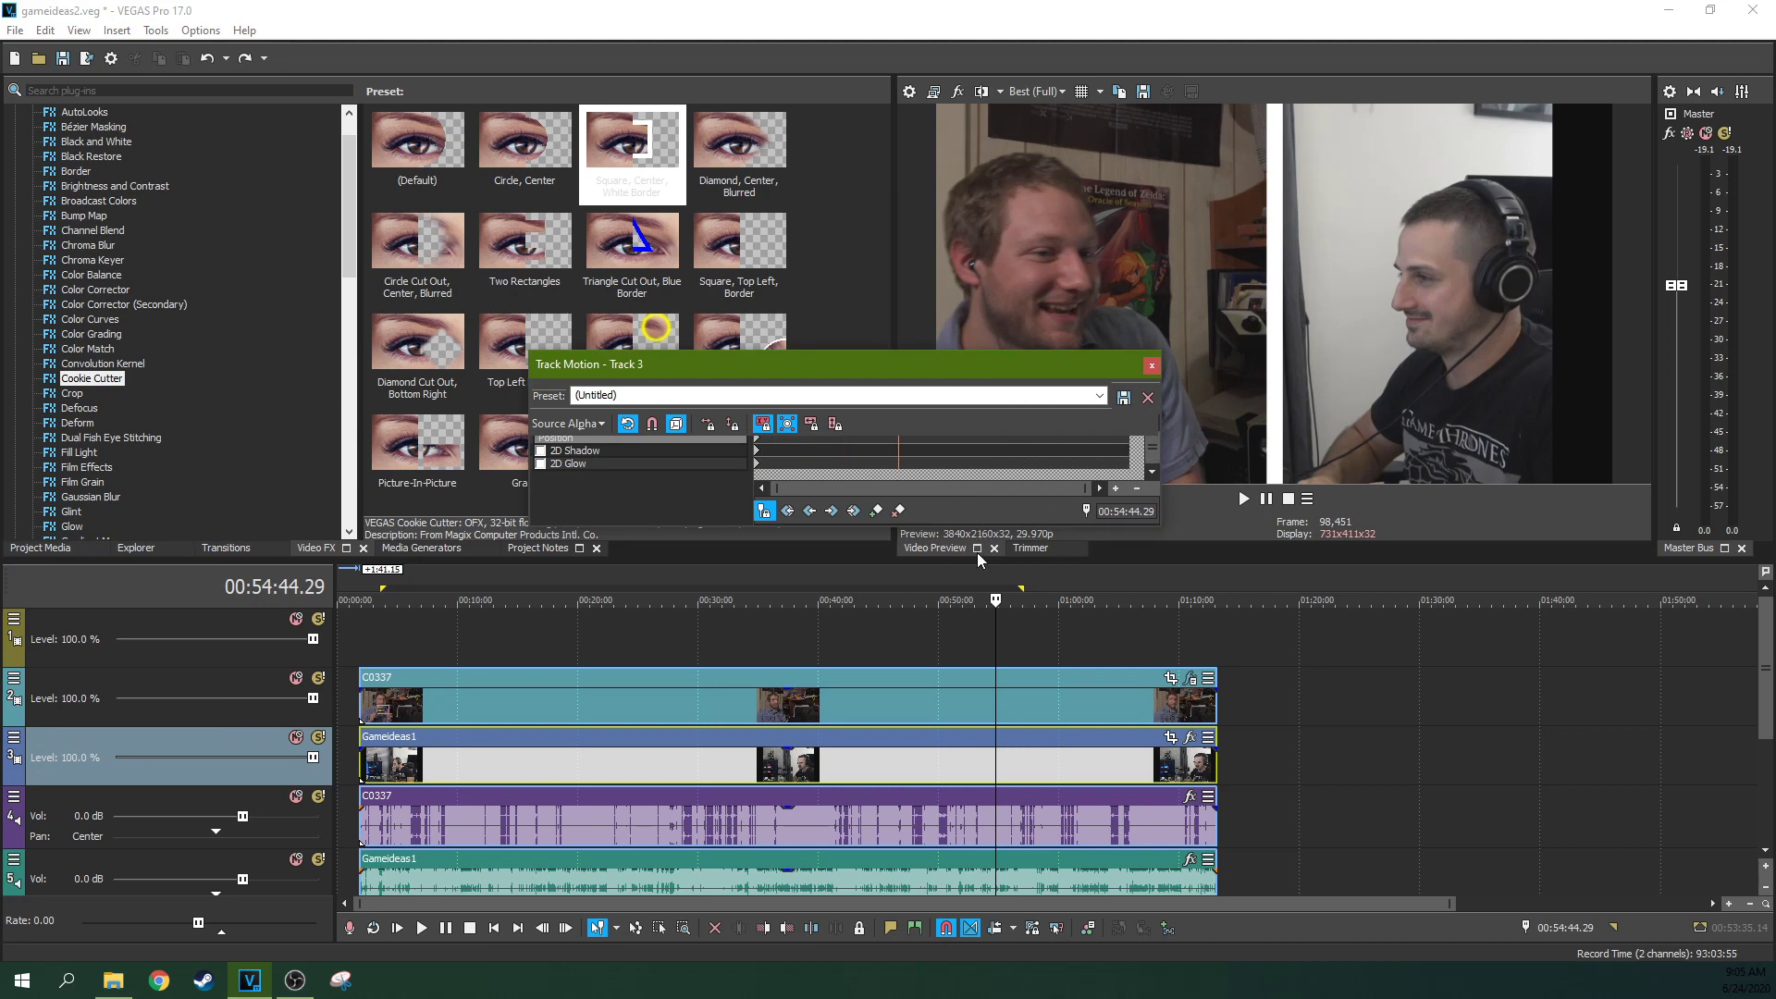
drag(974, 527, 975, 830)
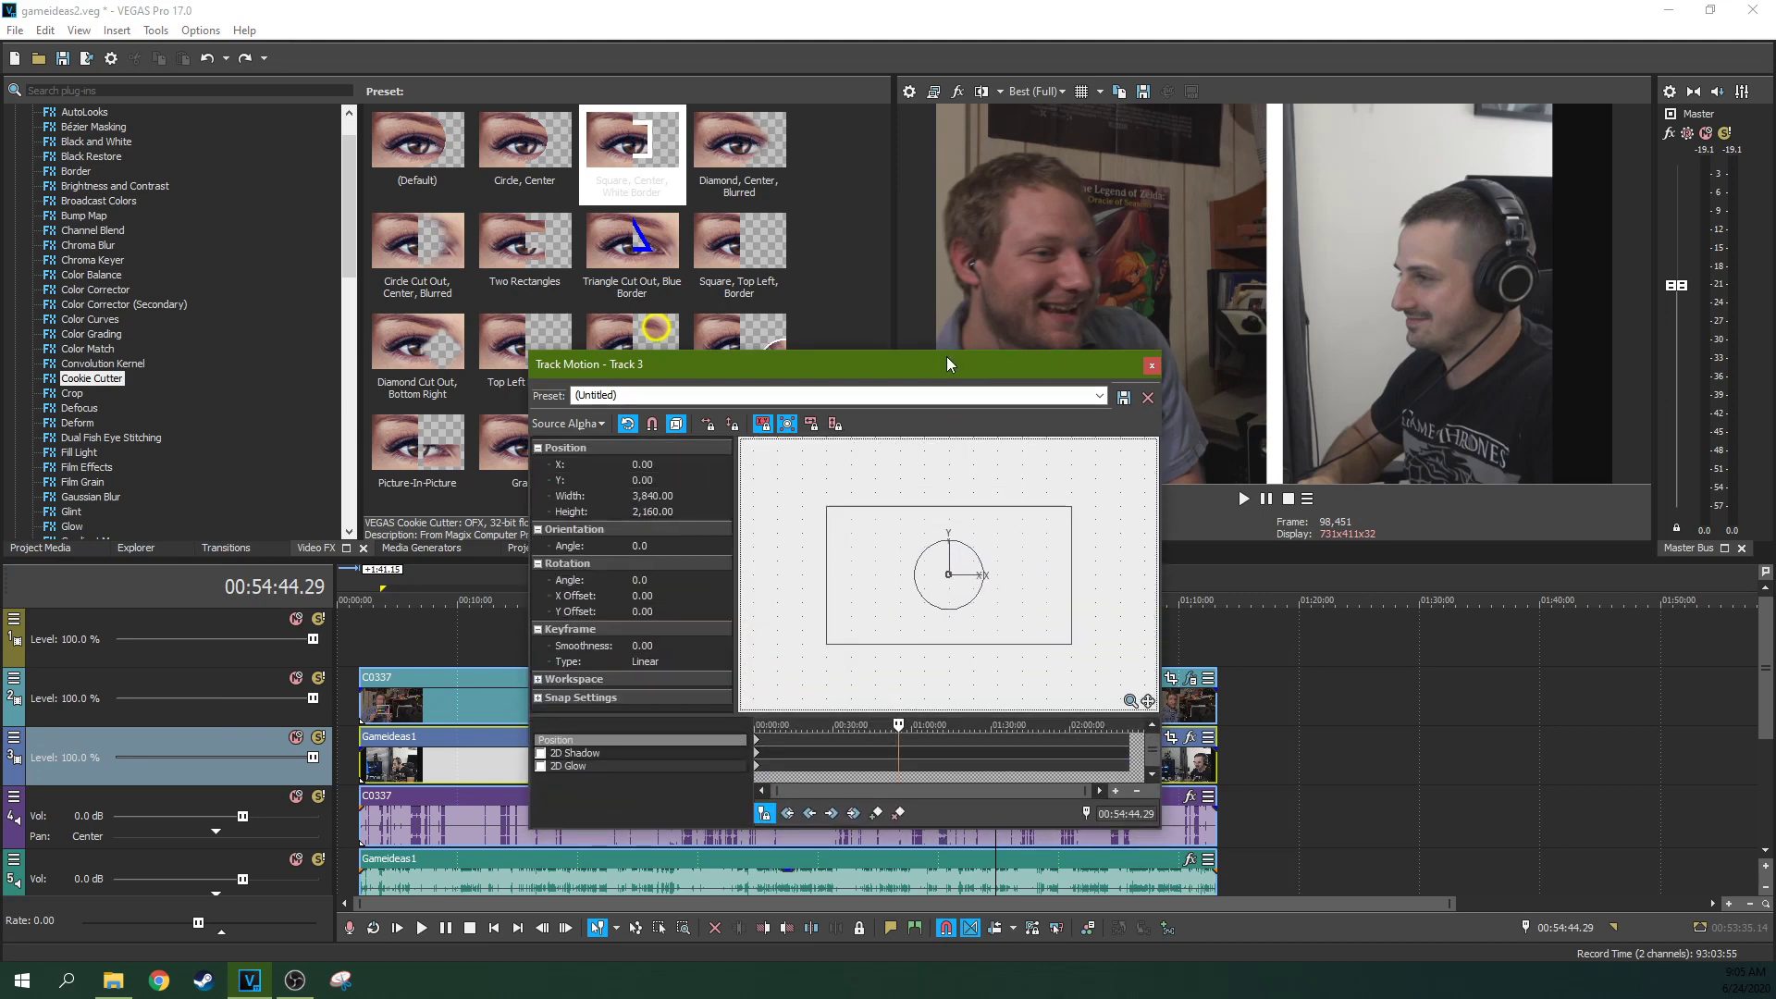
drag(946, 357, 801, 274)
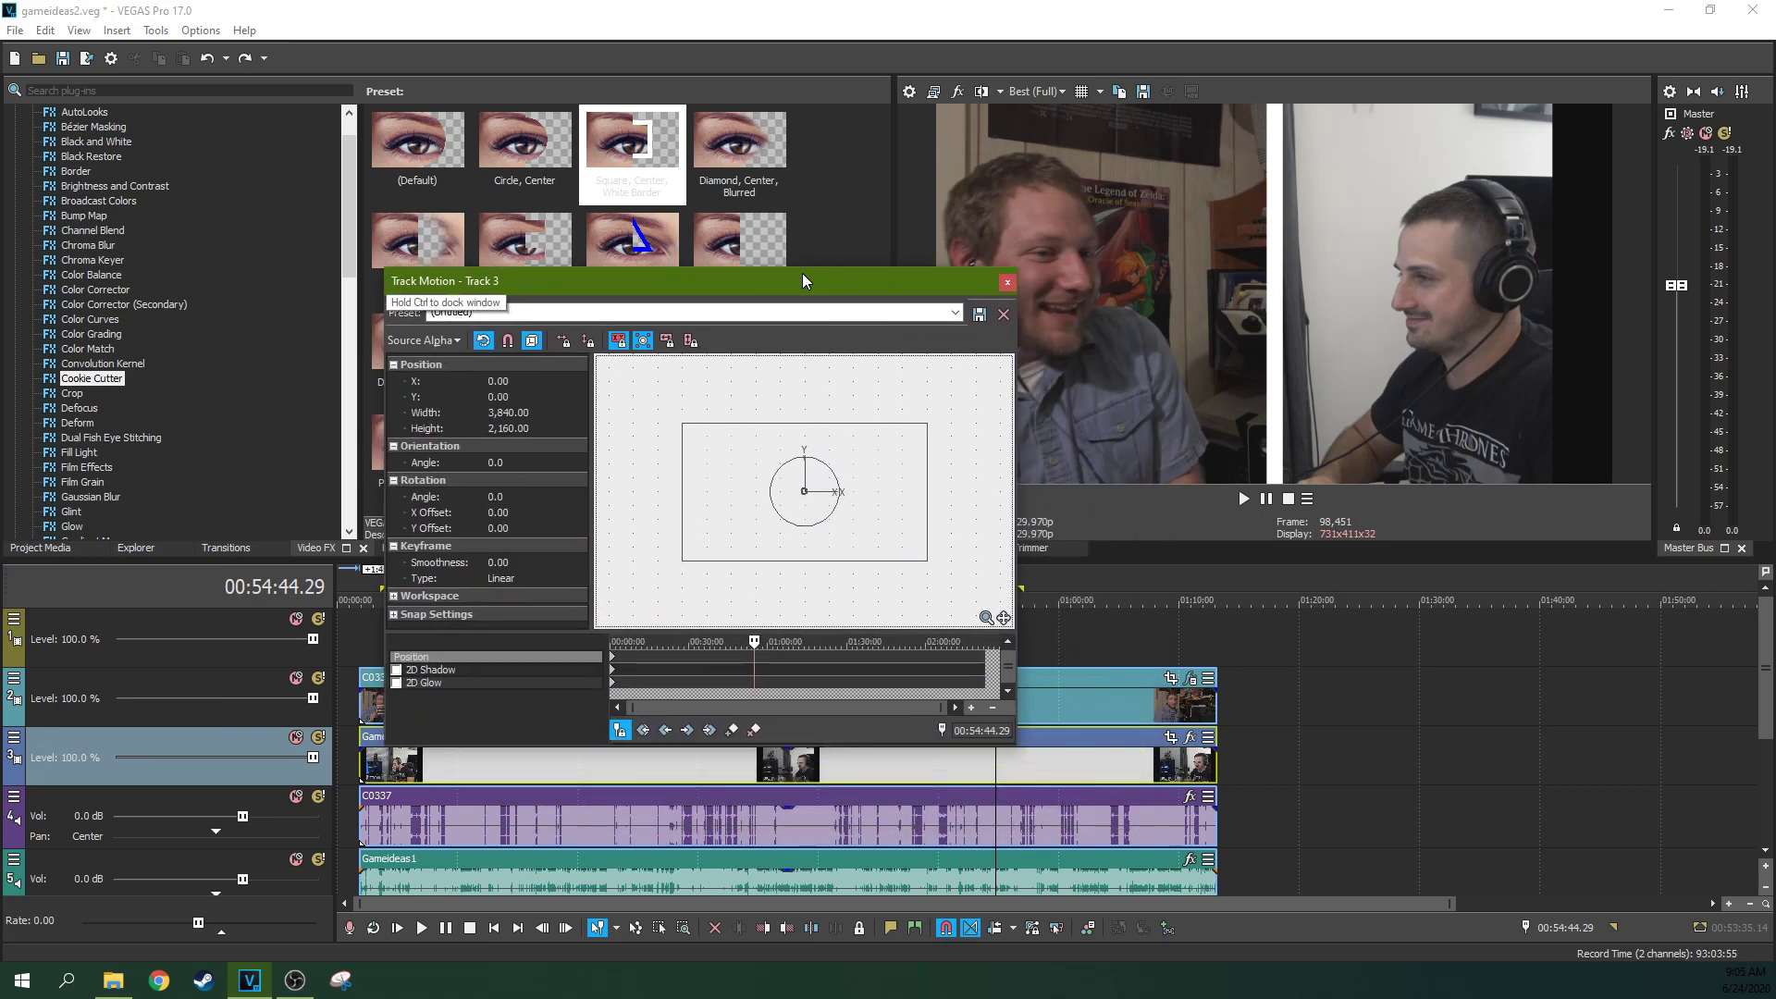
click(613, 663)
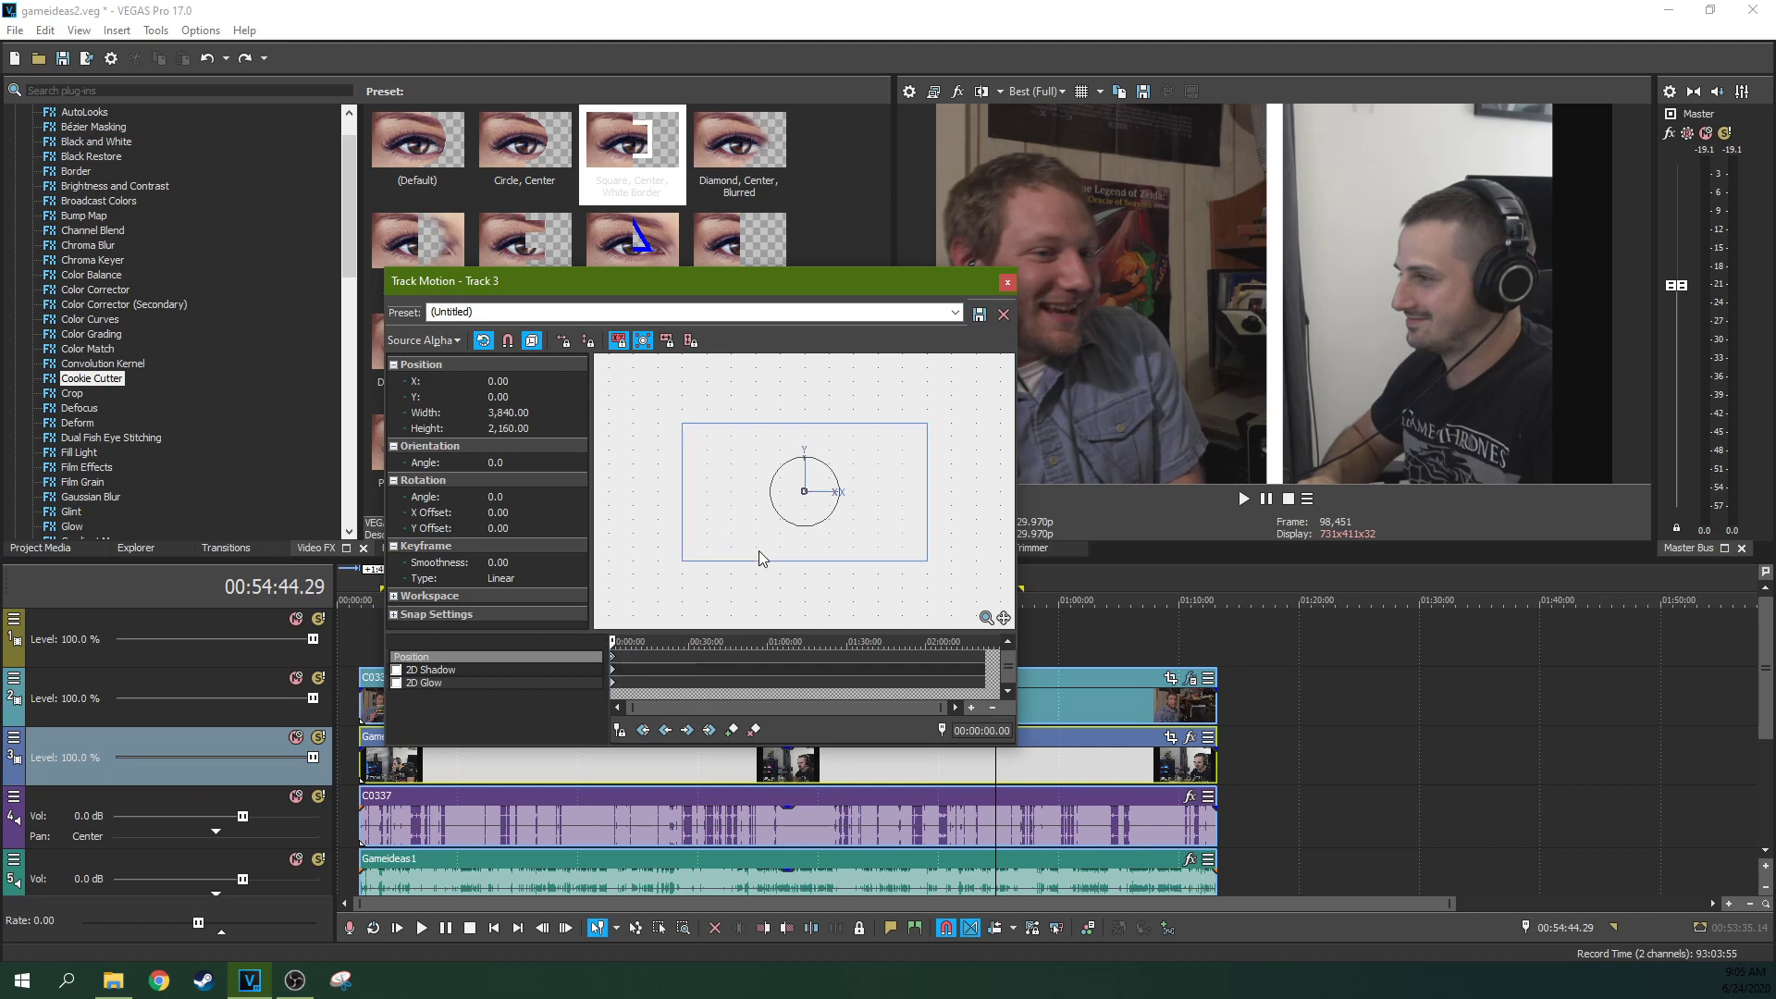
Step: Scale track 3's frame to 4,360.21 × 2,452.62 at X 133.60, Y 71.70
drag(808, 498, 844, 490)
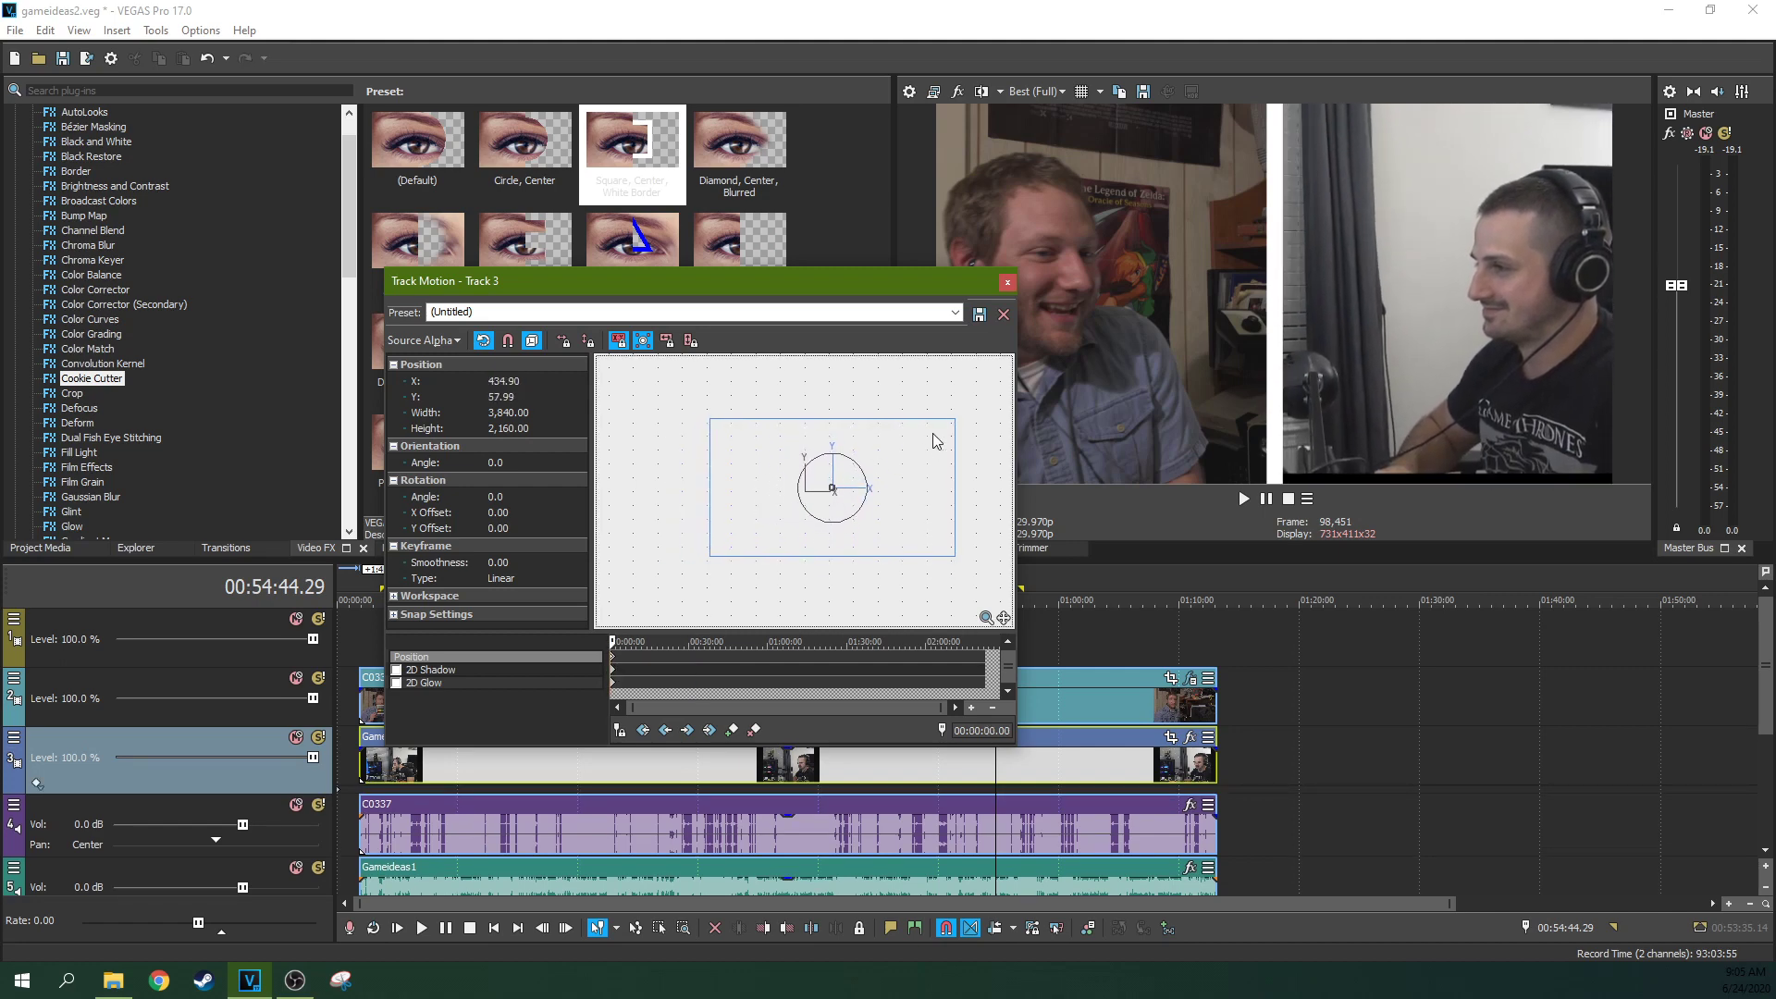
drag(954, 419, 978, 421)
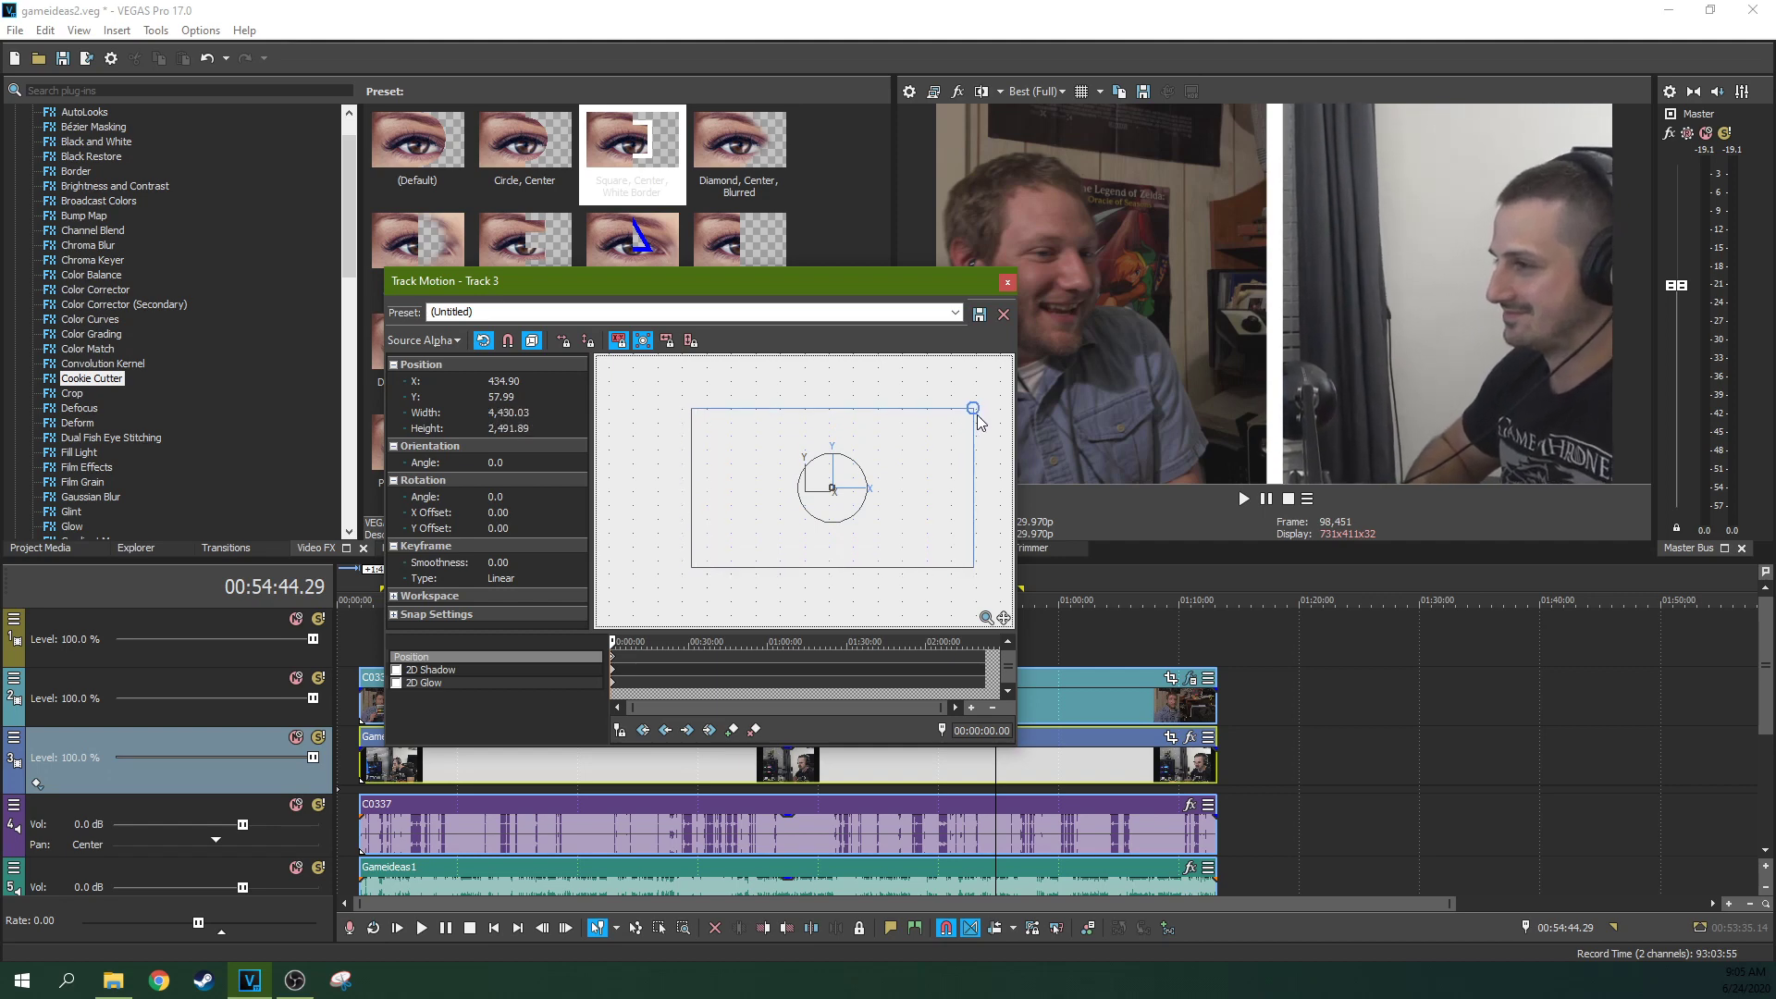
mouse_move(900, 488)
mouse_down()
mouse_move(878, 499)
mouse_move(891, 480)
mouse_up()
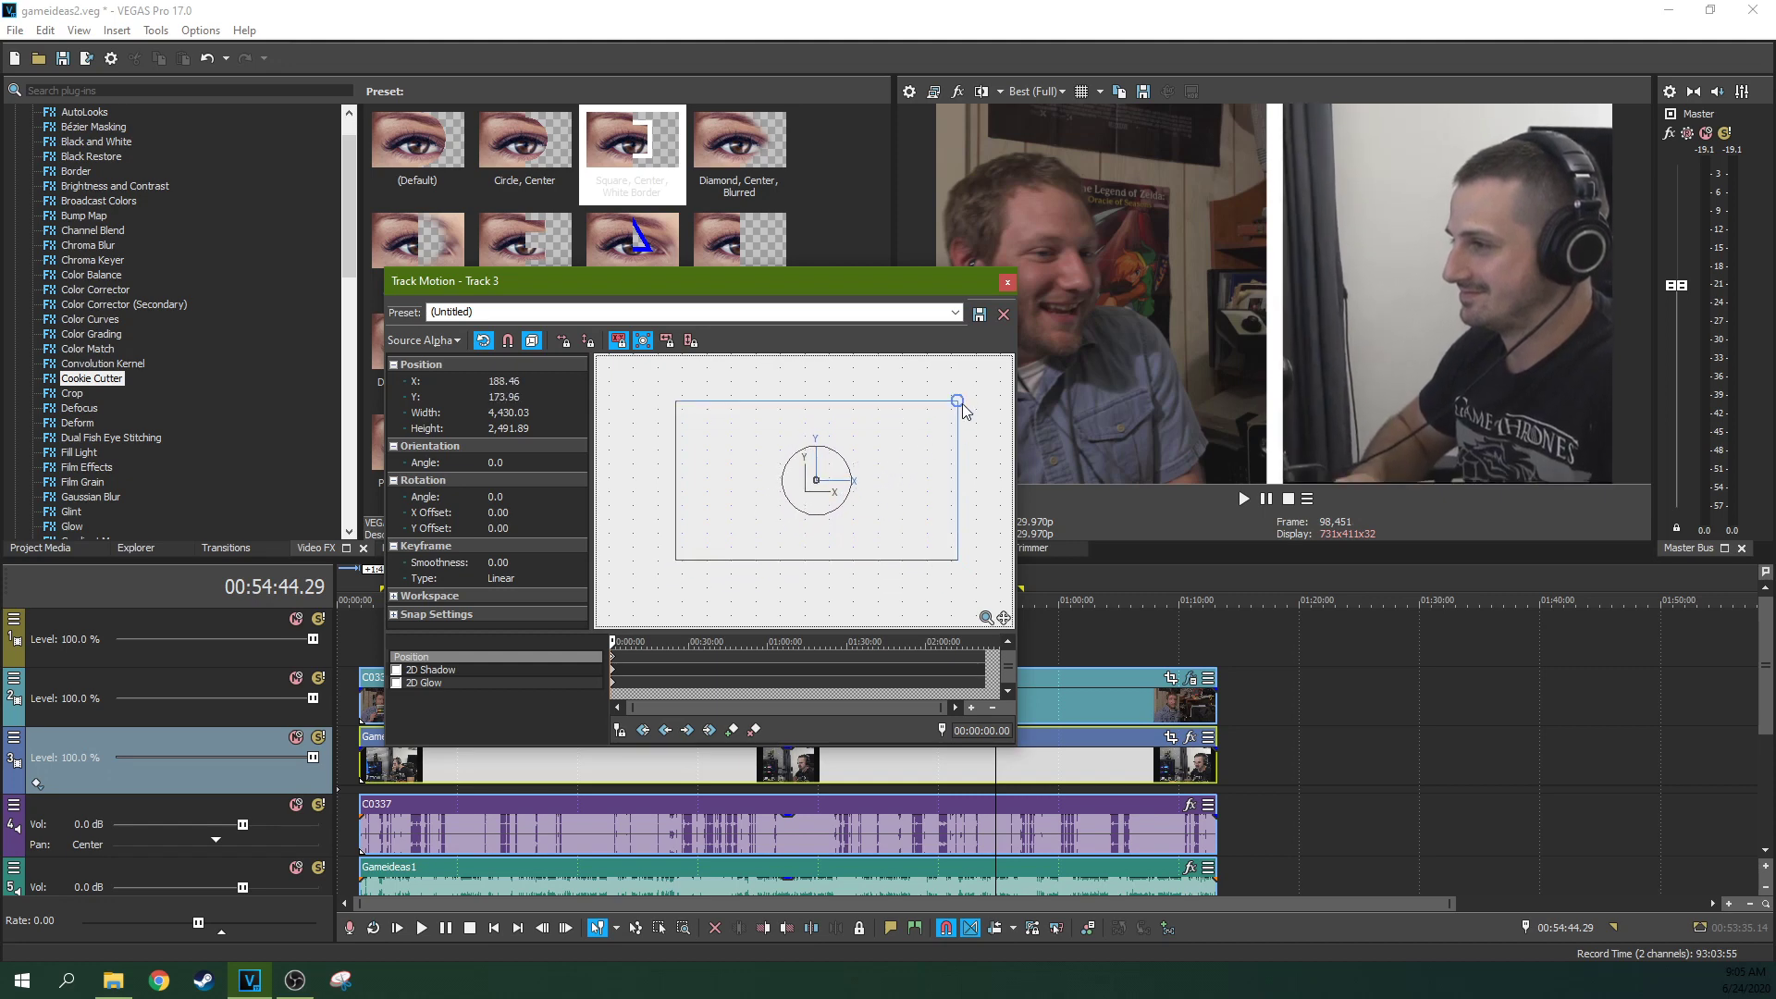
drag(962, 411, 974, 391)
drag(924, 455, 899, 470)
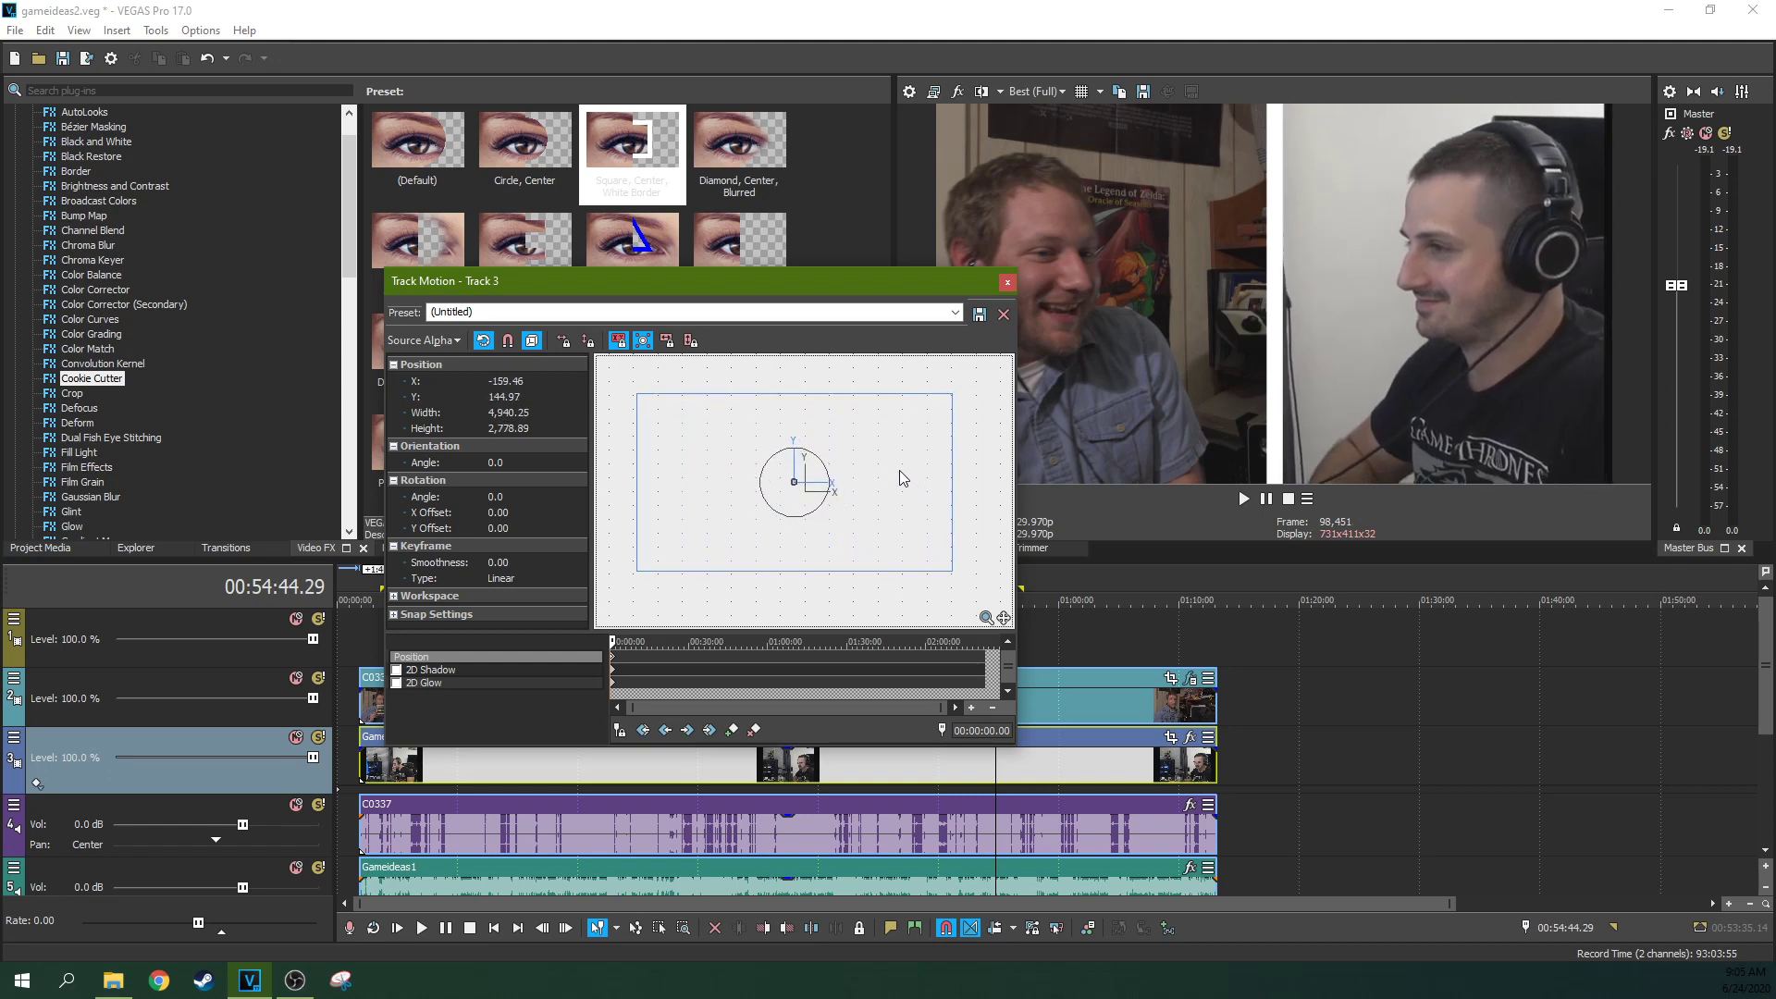
scroll(902, 470, down, 2)
drag(920, 408, 852, 499)
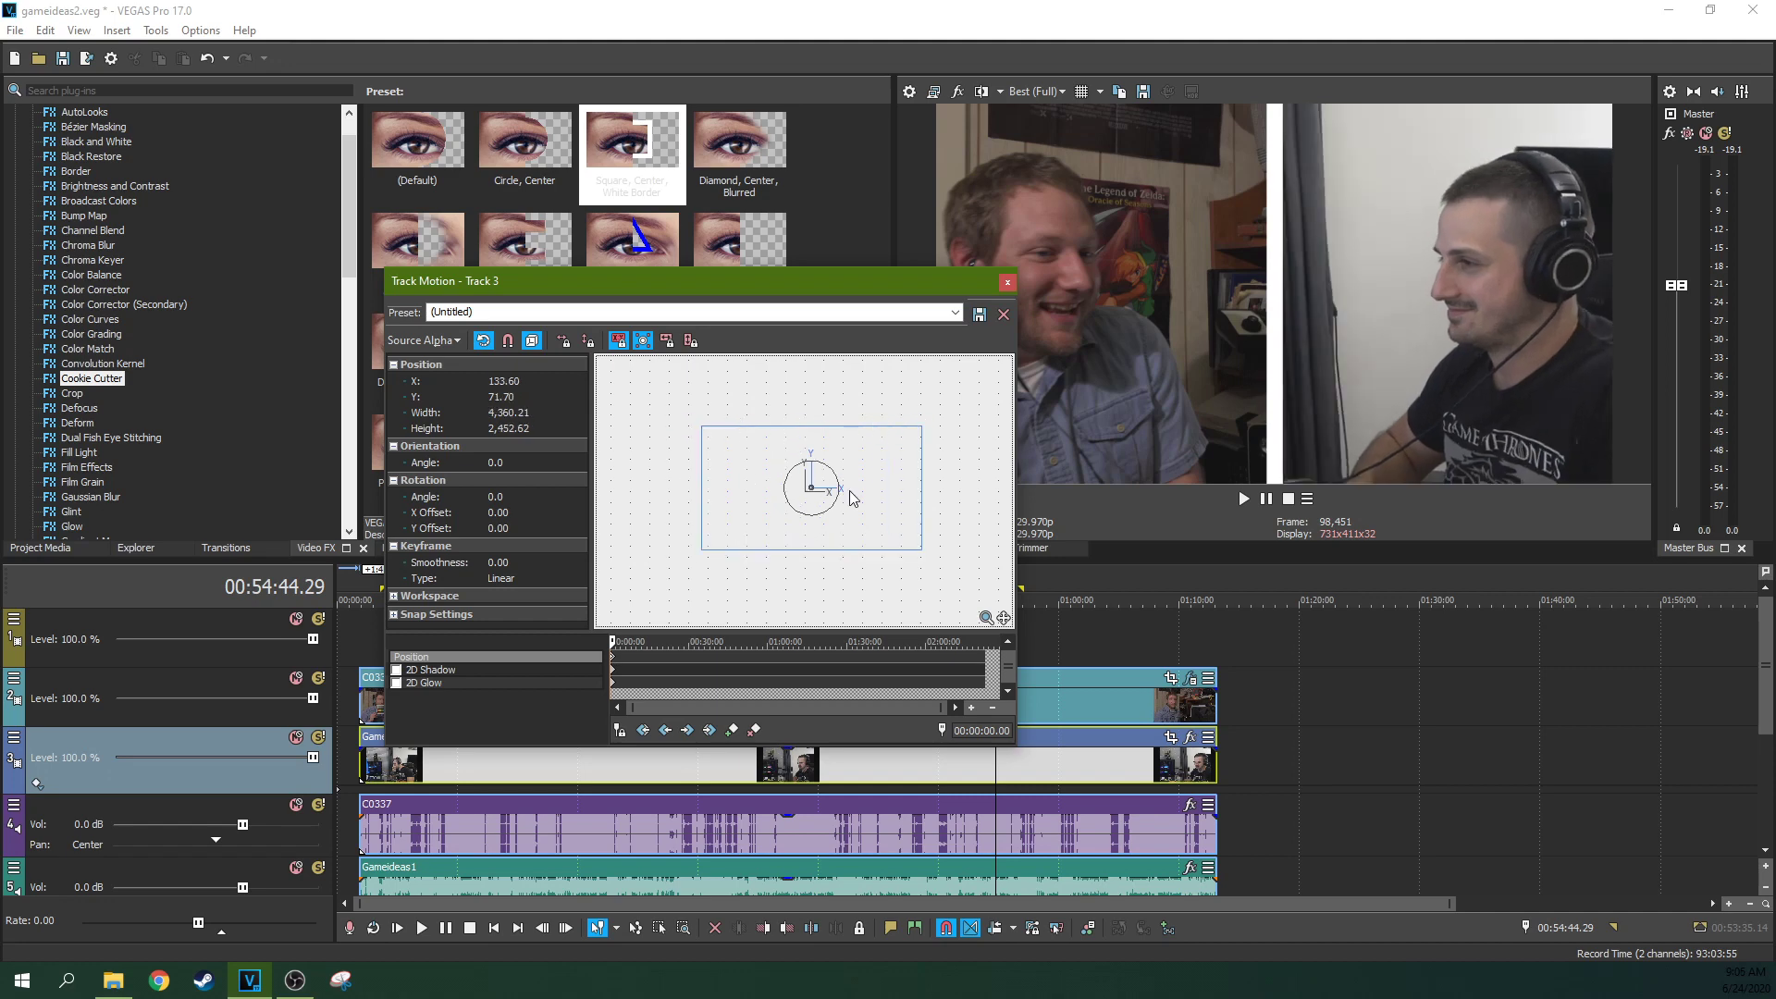
click(1006, 282)
Step: Place the playhead near the project start and zoom the timeline to view the split screen
click(866, 659)
scroll(736, 662, down, 2)
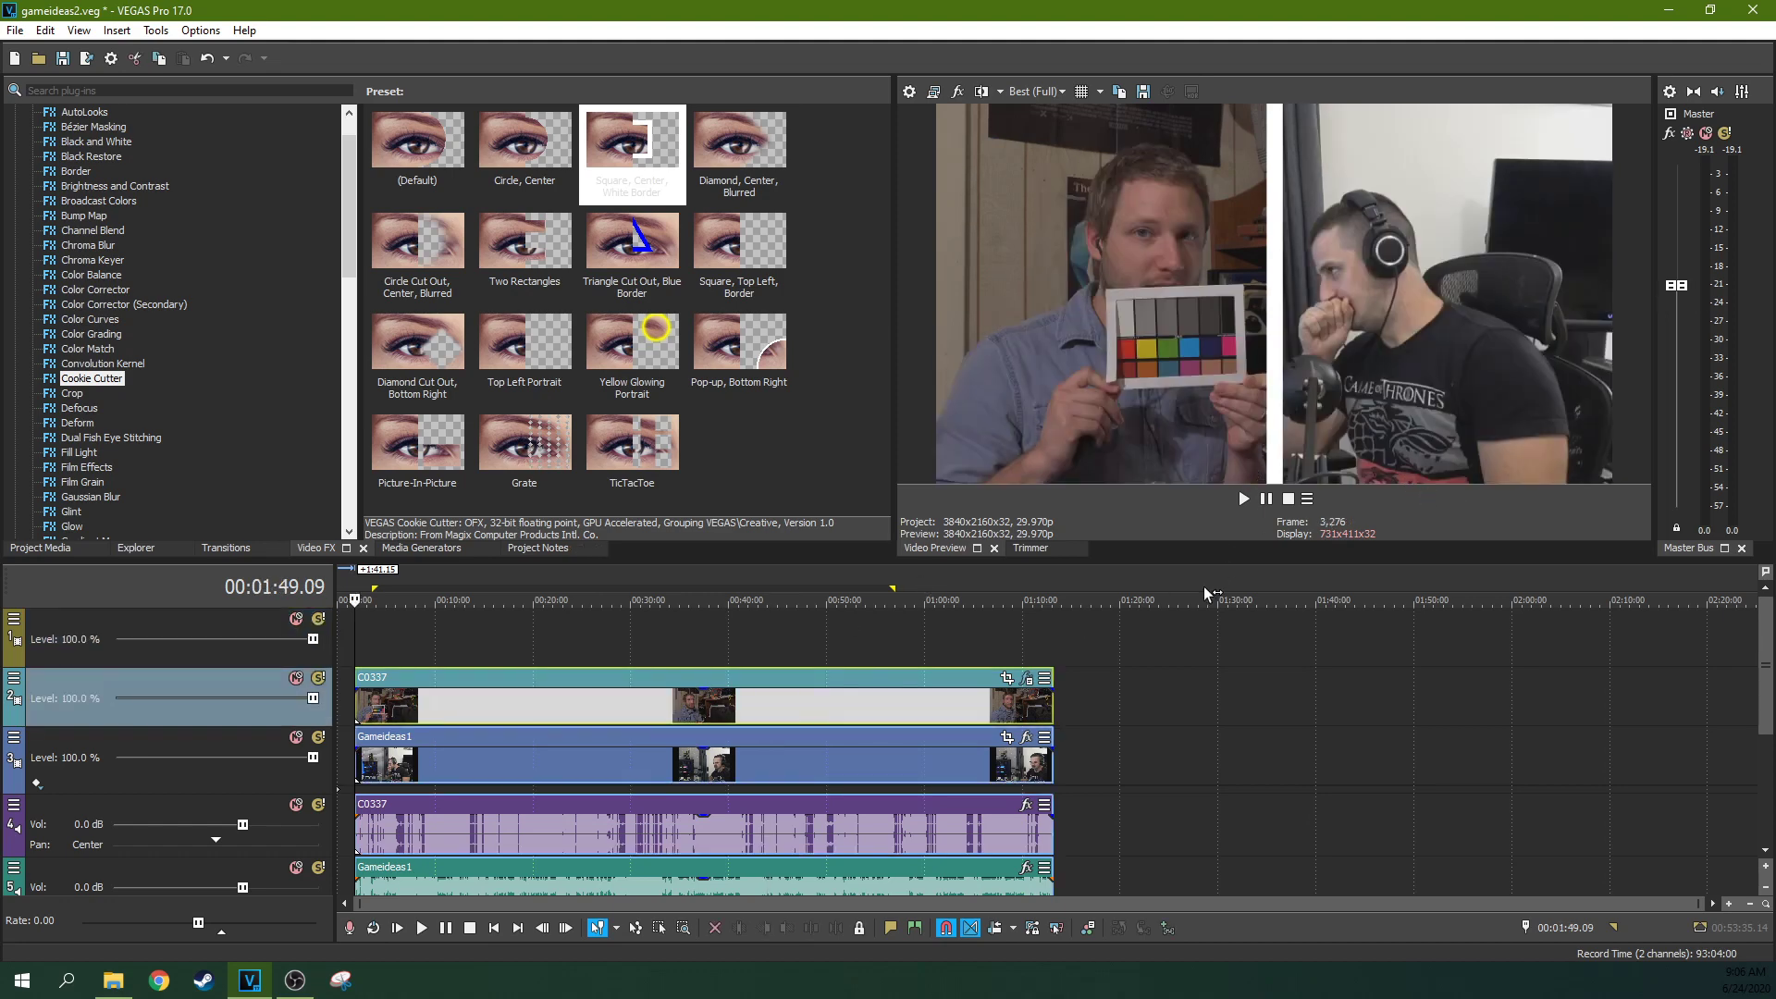
scroll(1193, 584, up, 3)
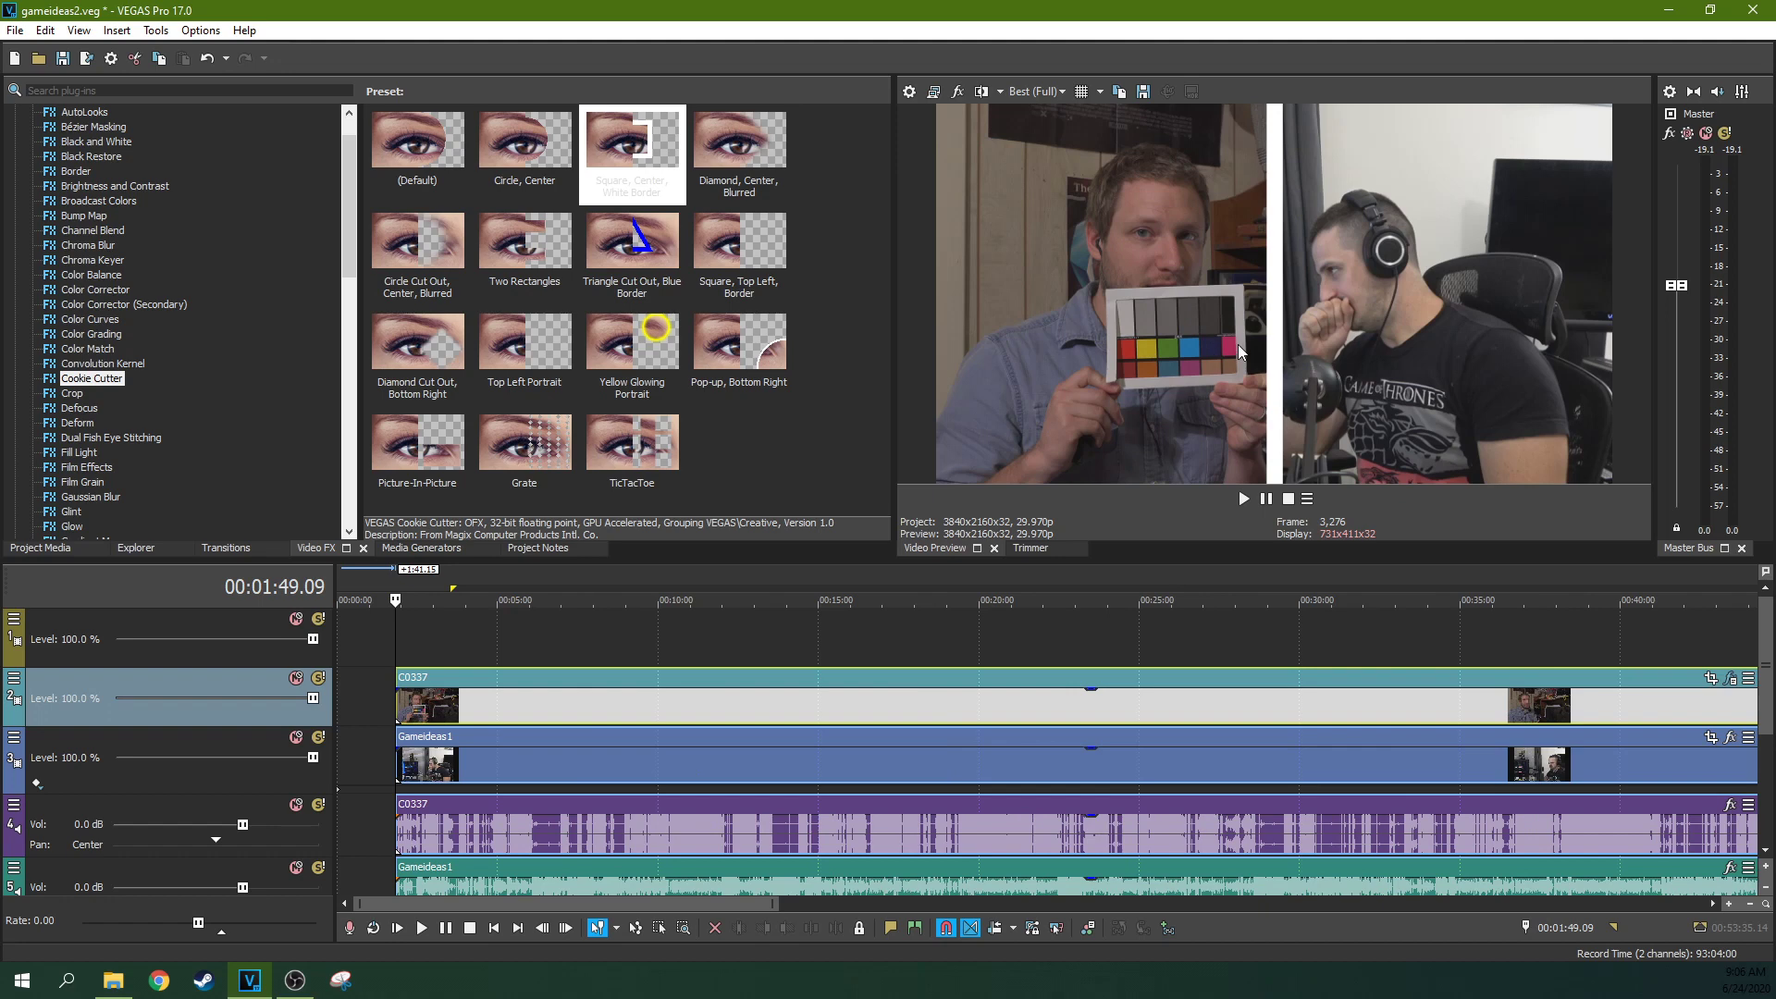